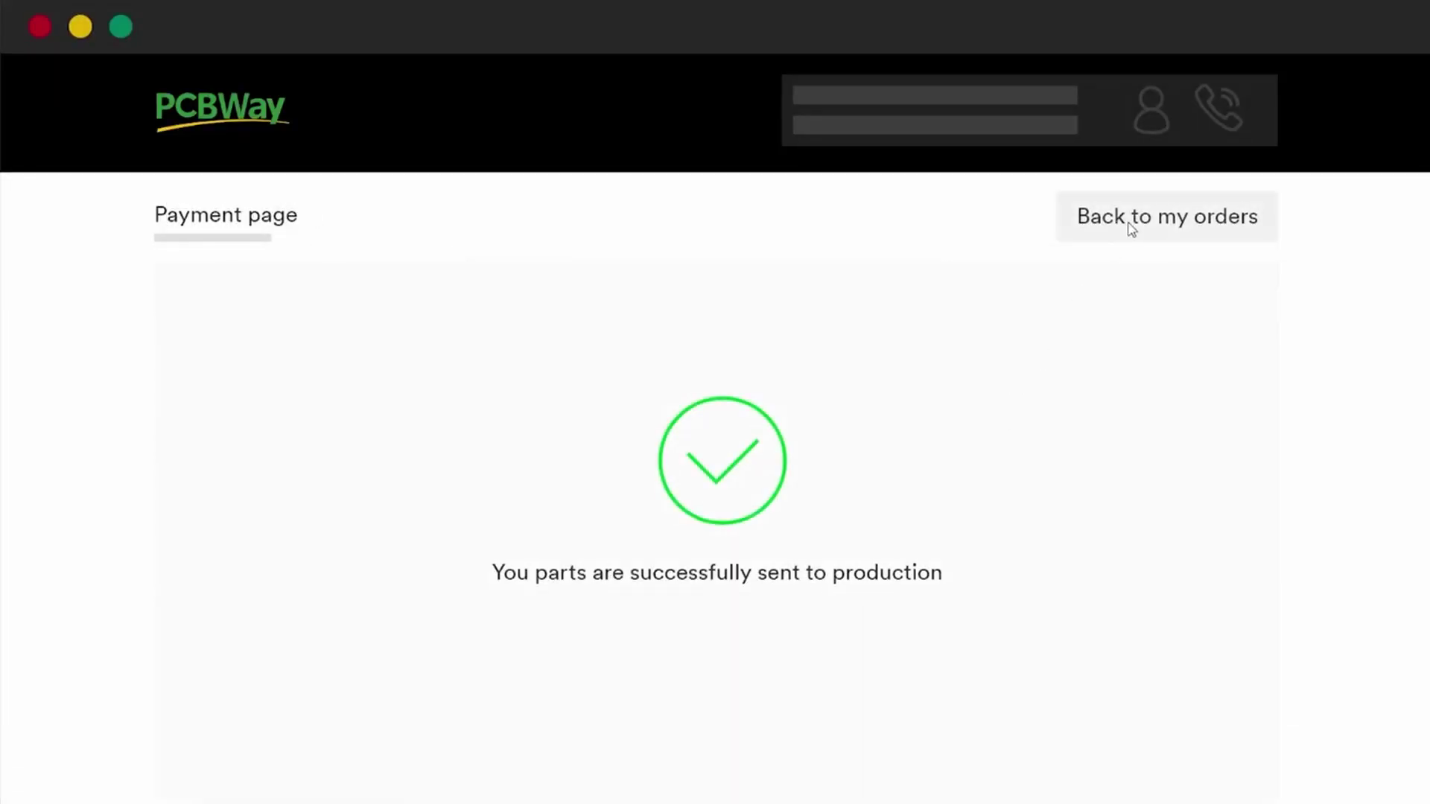
Open the King Shaman product page and highlight the Voodoo 4400H card specs.
click(1129, 226)
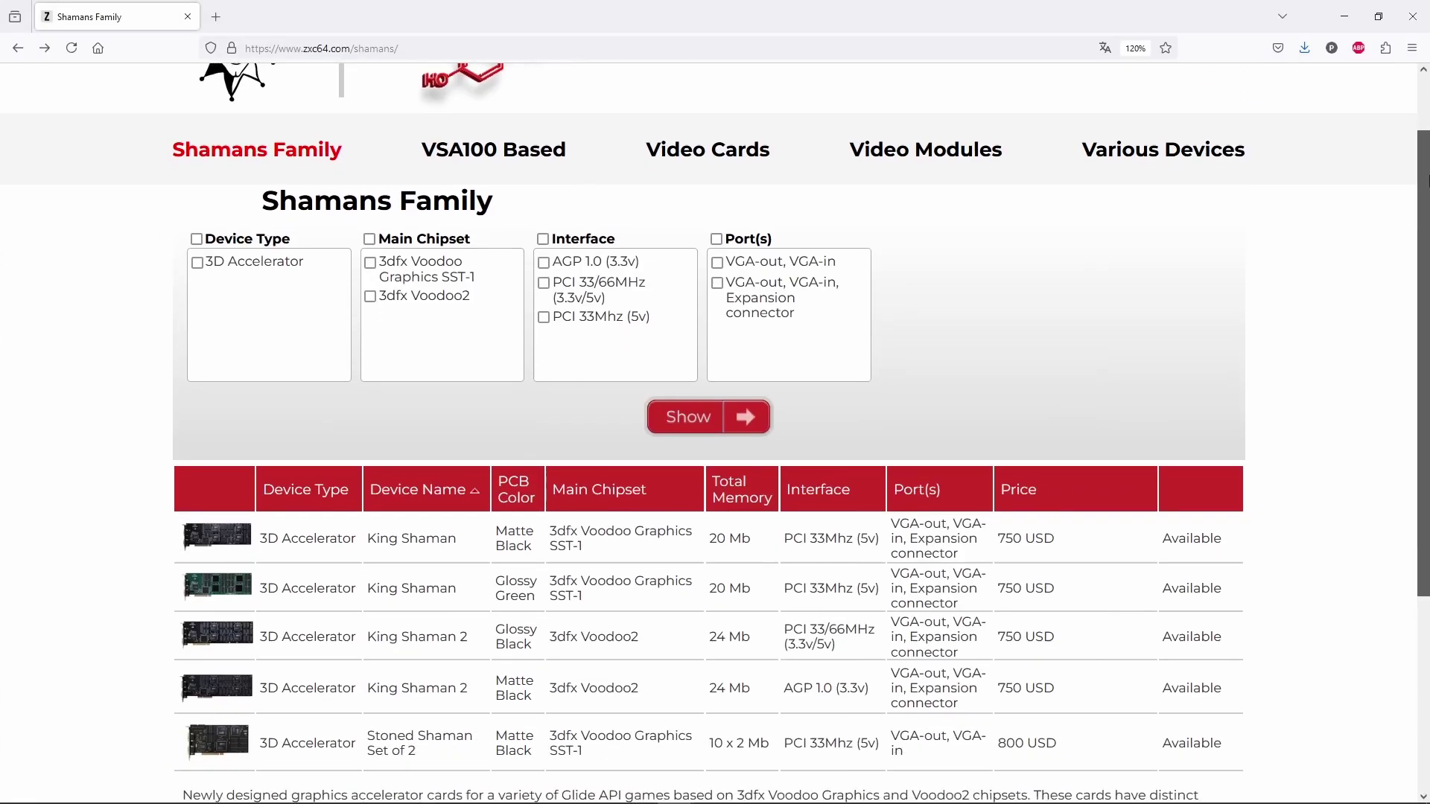
scroll(1426, 246, down, 3)
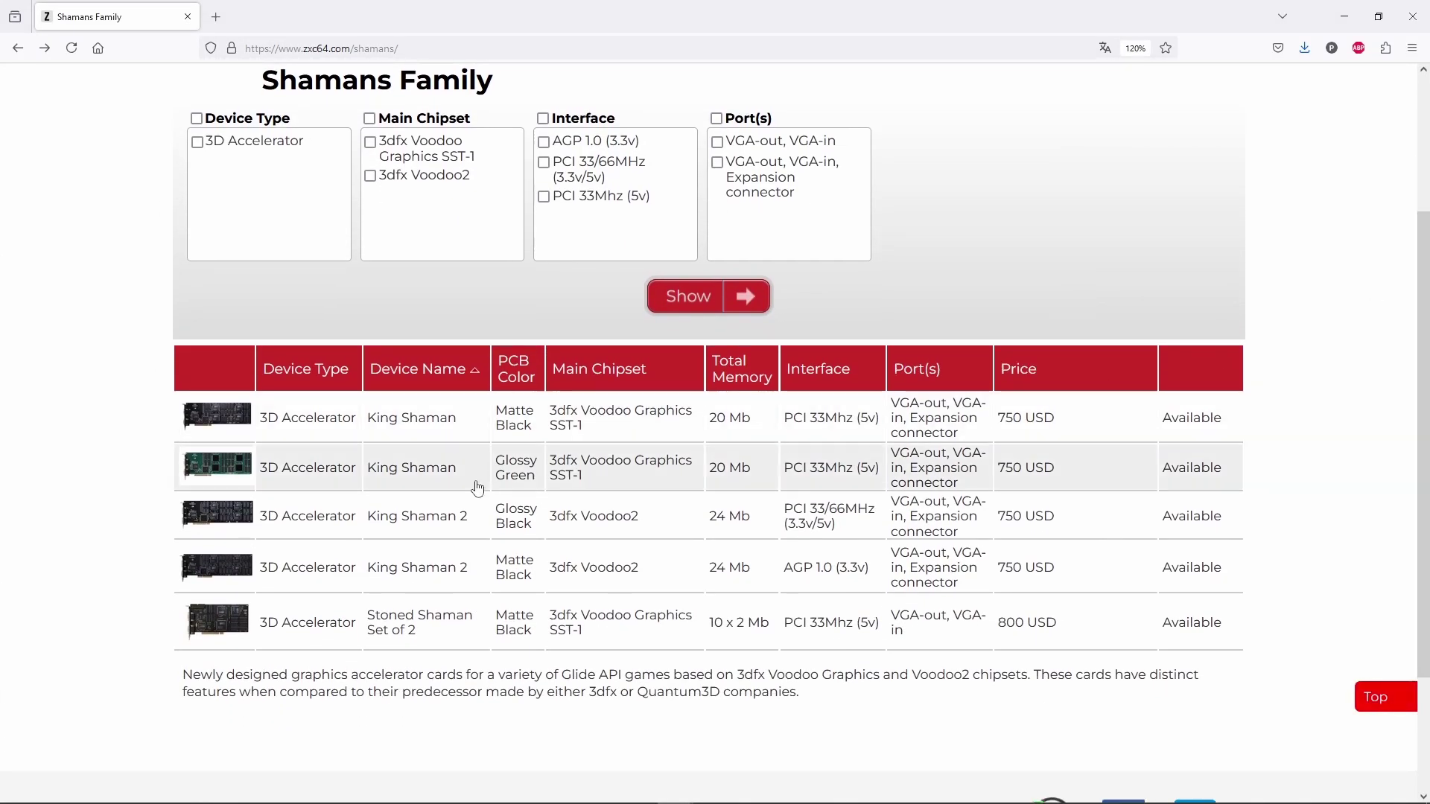
click(326, 422)
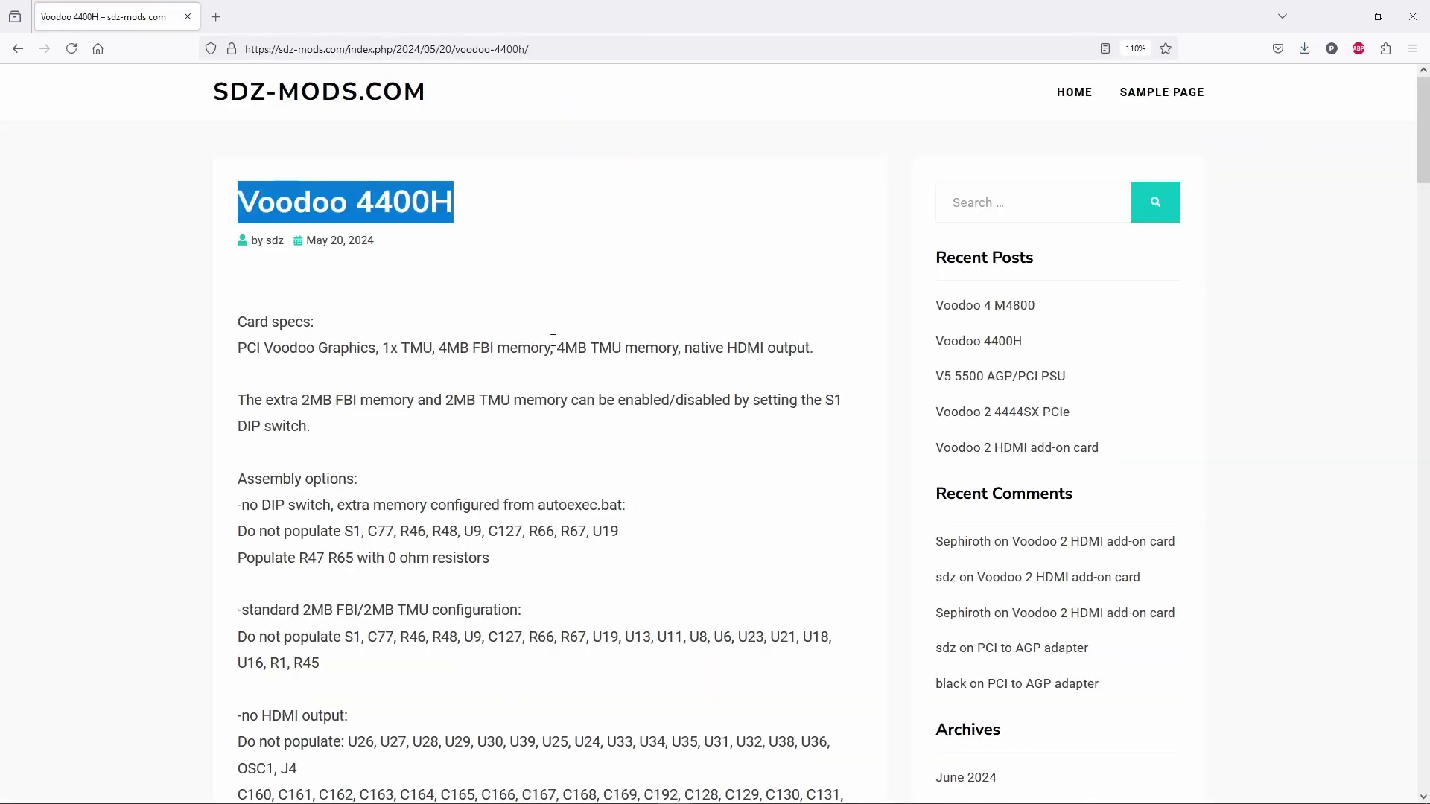
drag(310, 426, 237, 348)
scroll(1426, 255, down, 10)
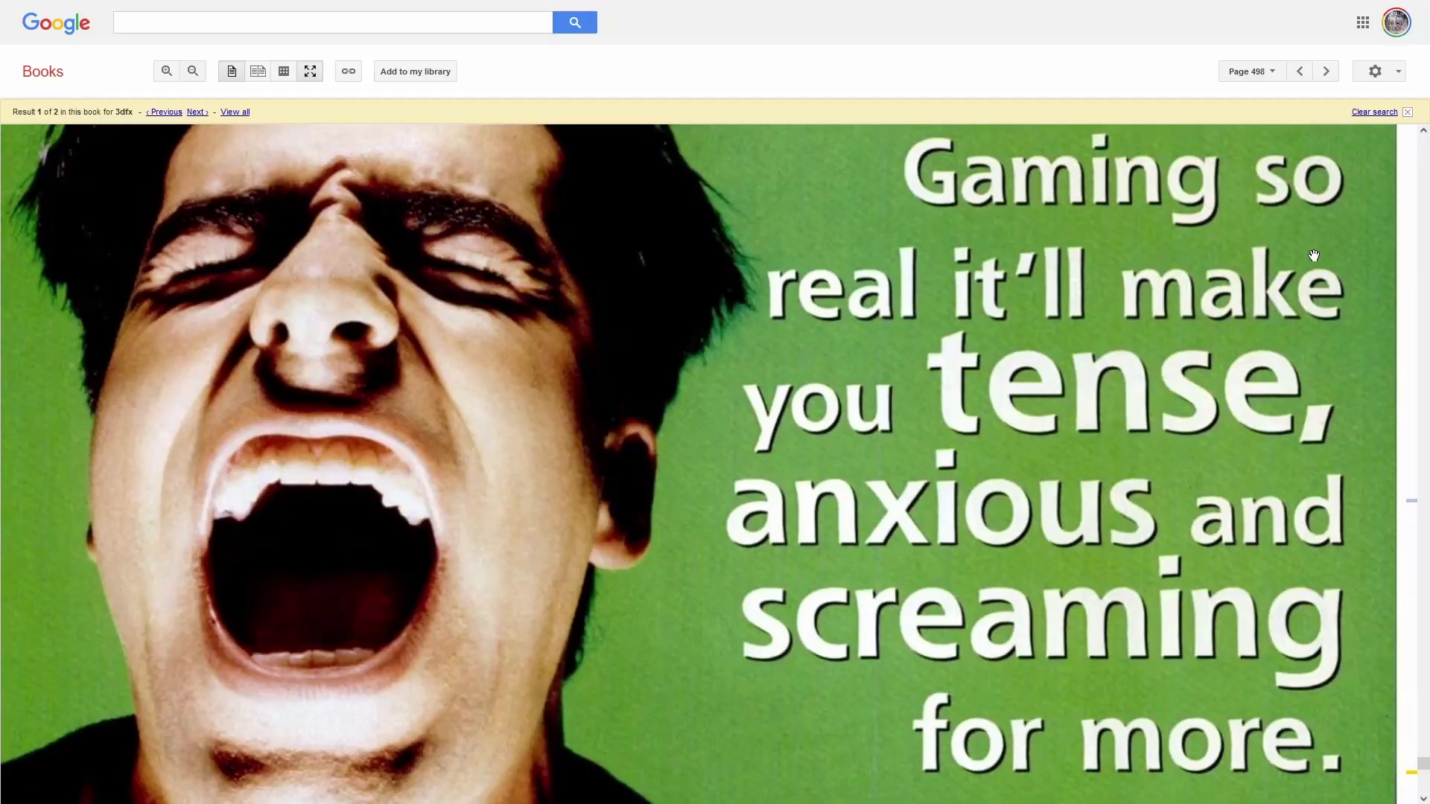
Scroll the scanned 3dfx ad past 'Gaming so real' to the Monster 3D II text.
scroll(1304, 275, down, 9)
scroll(1282, 368, down, 4)
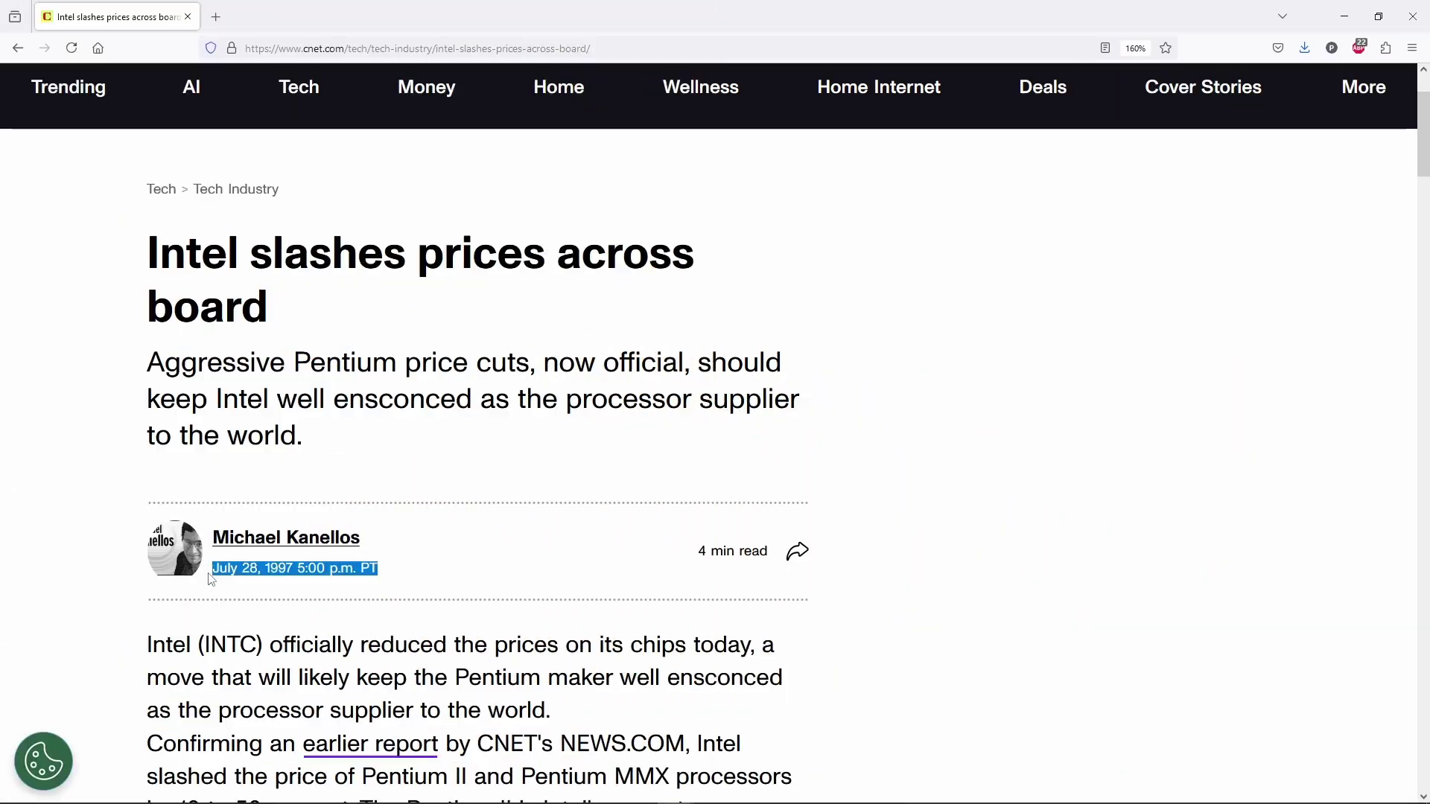
Highlight the opening lines of the CNET Pentium II price cut paragraph.
click(411, 575)
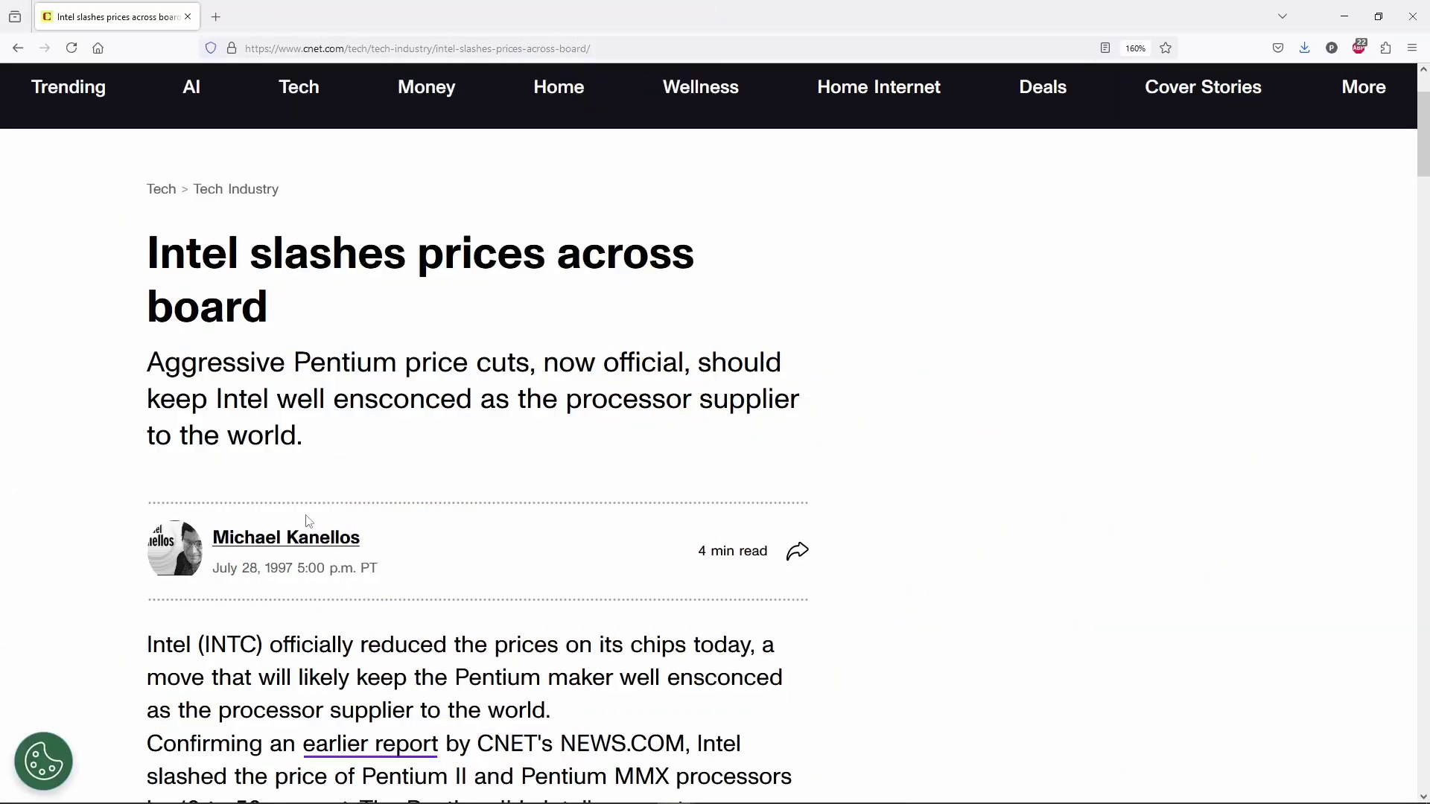
scroll(303, 480, down, 8)
triple_click(725, 407)
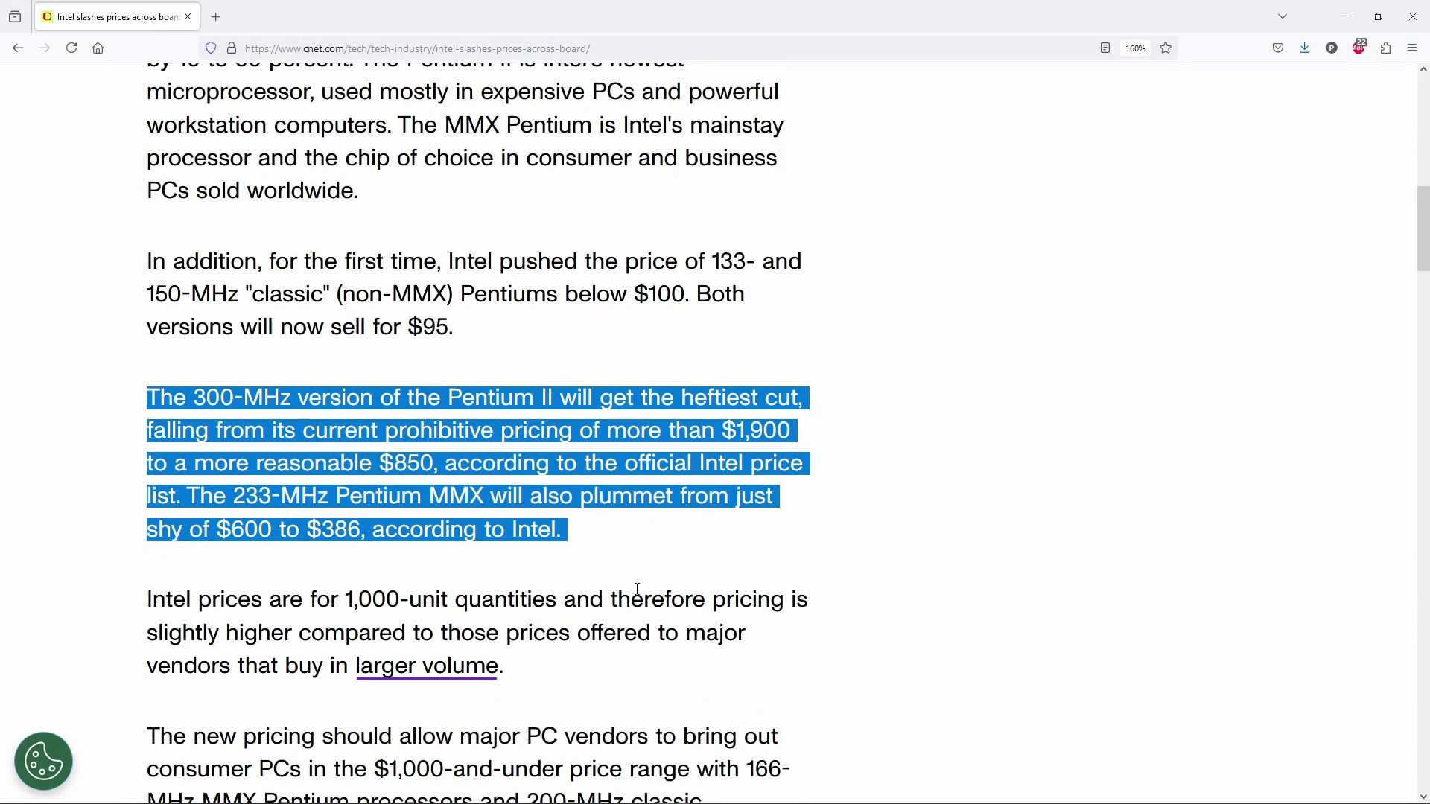
drag(574, 532, 724, 456)
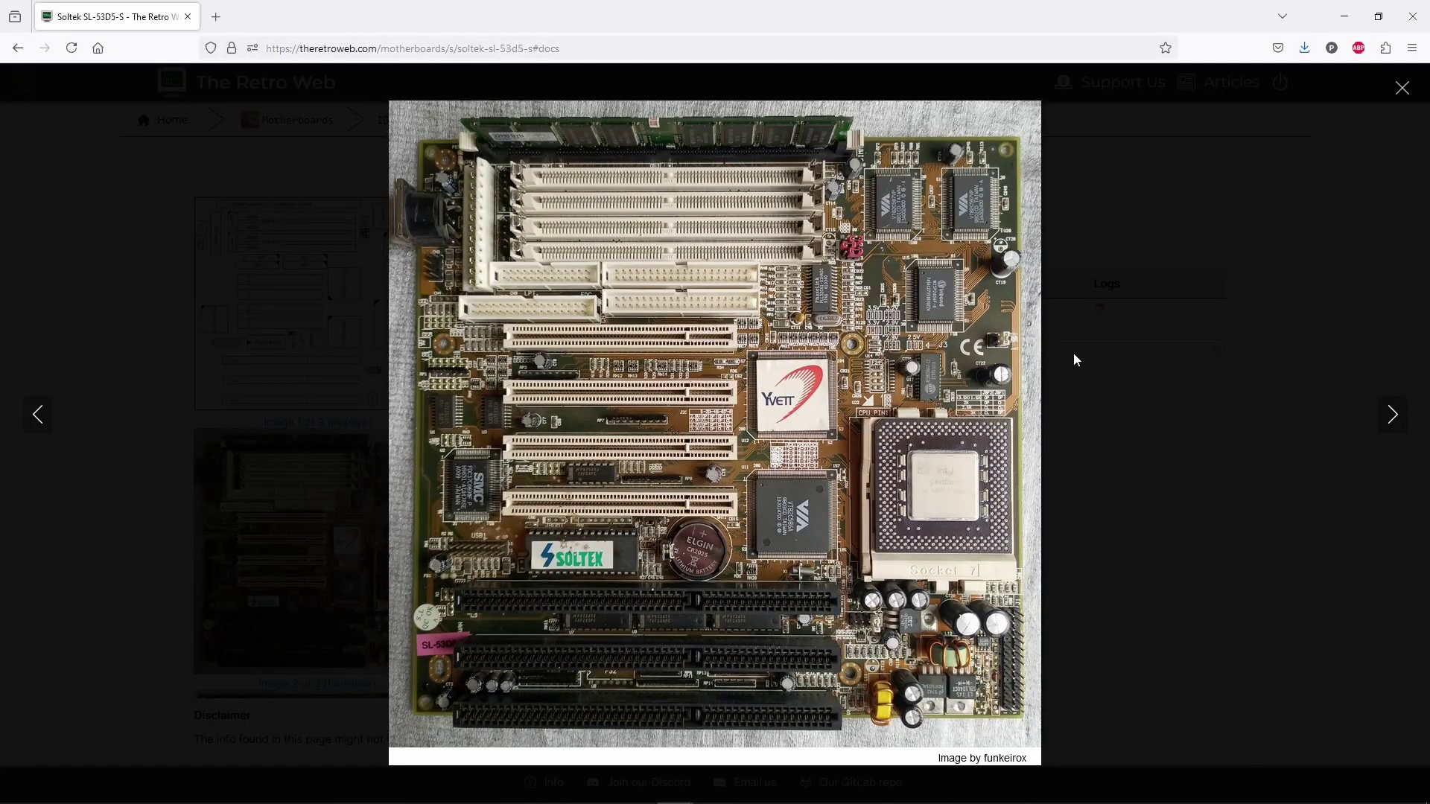
Close the motherboard photo, highlight 'Soltek SL-53D5-S' and enlarge the board layout diagram.
click(1075, 360)
triple_click(707, 165)
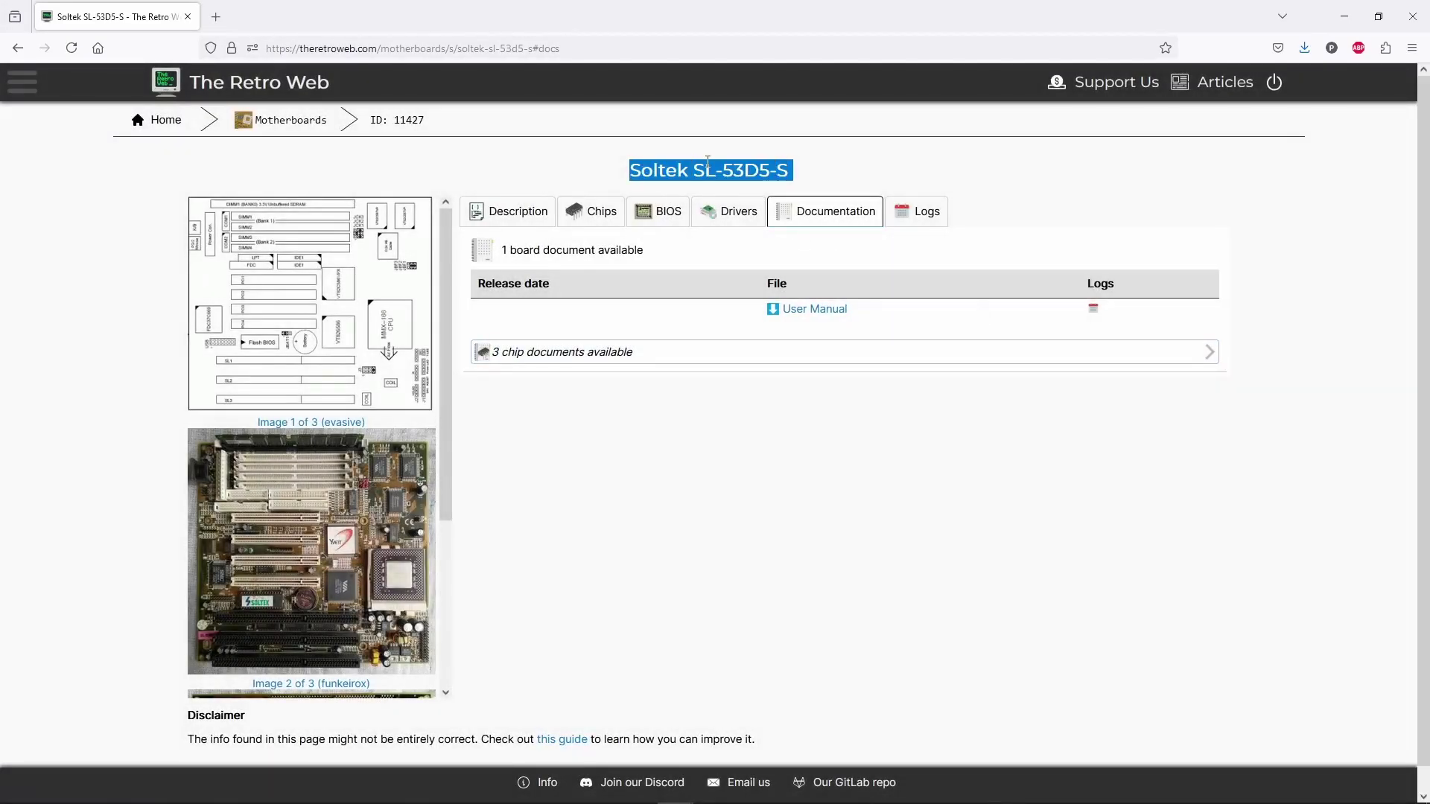
click(345, 323)
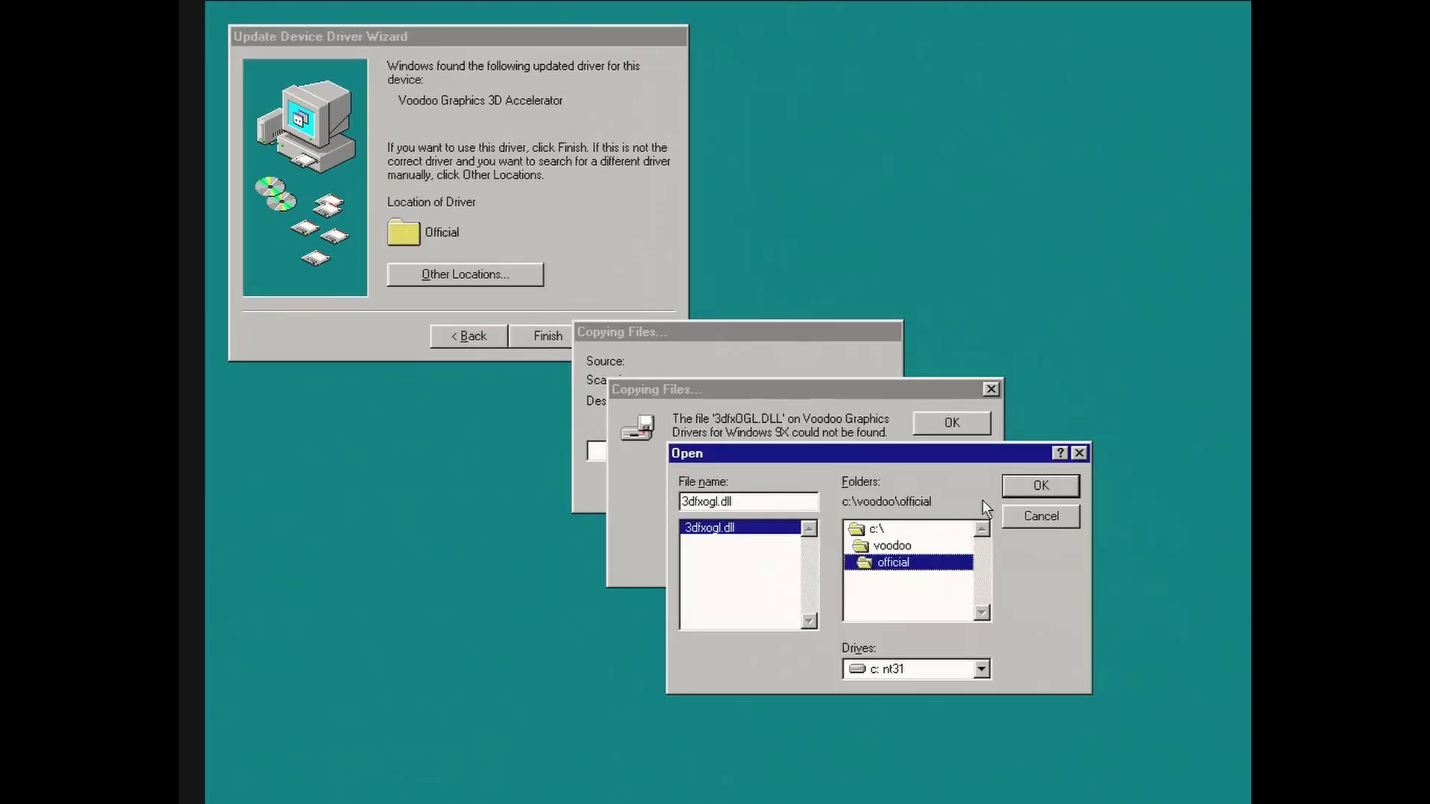
Accept C:\VOODOO\OFFICIAL as the source and continue copying the Voodoo Graphics driver files.
click(1009, 487)
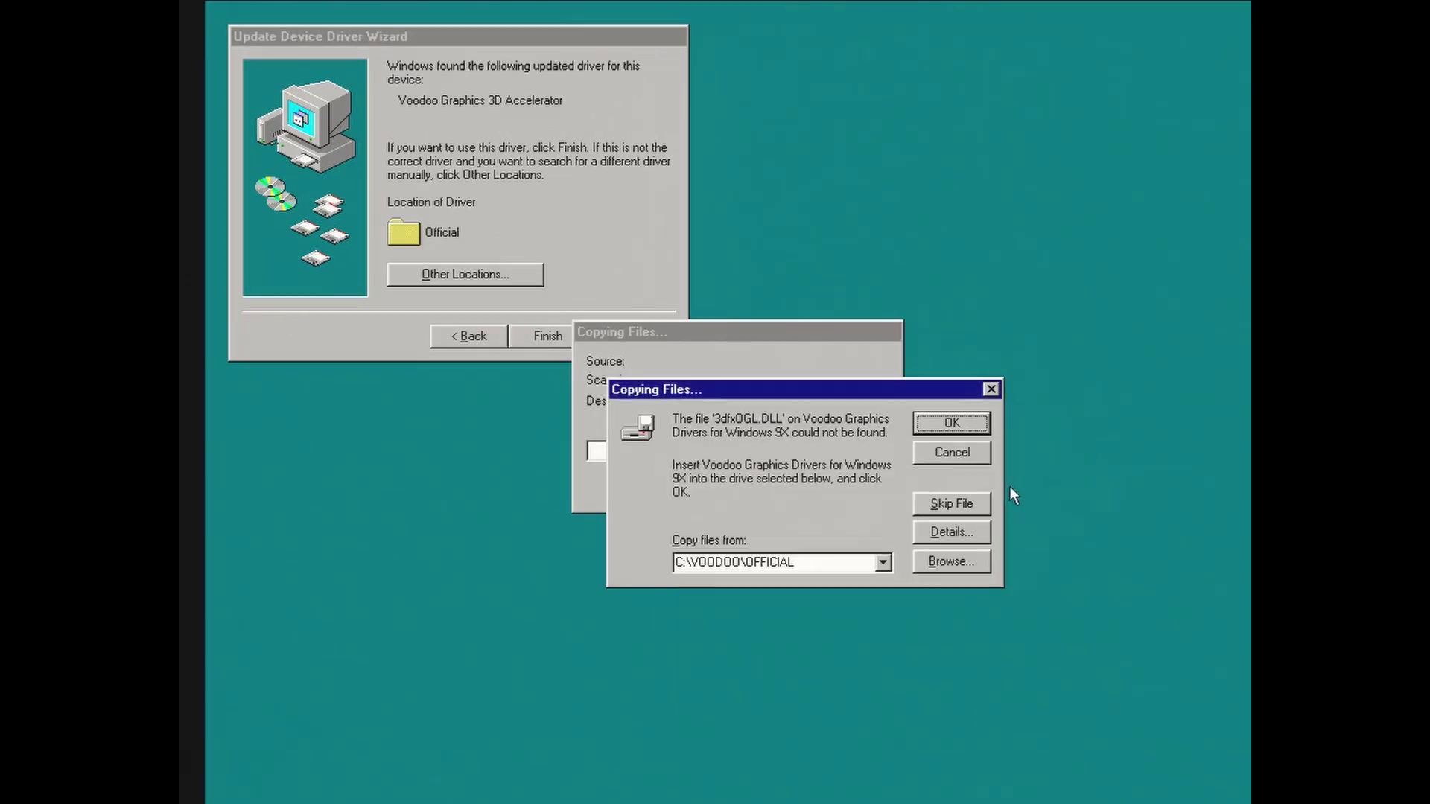
click(954, 429)
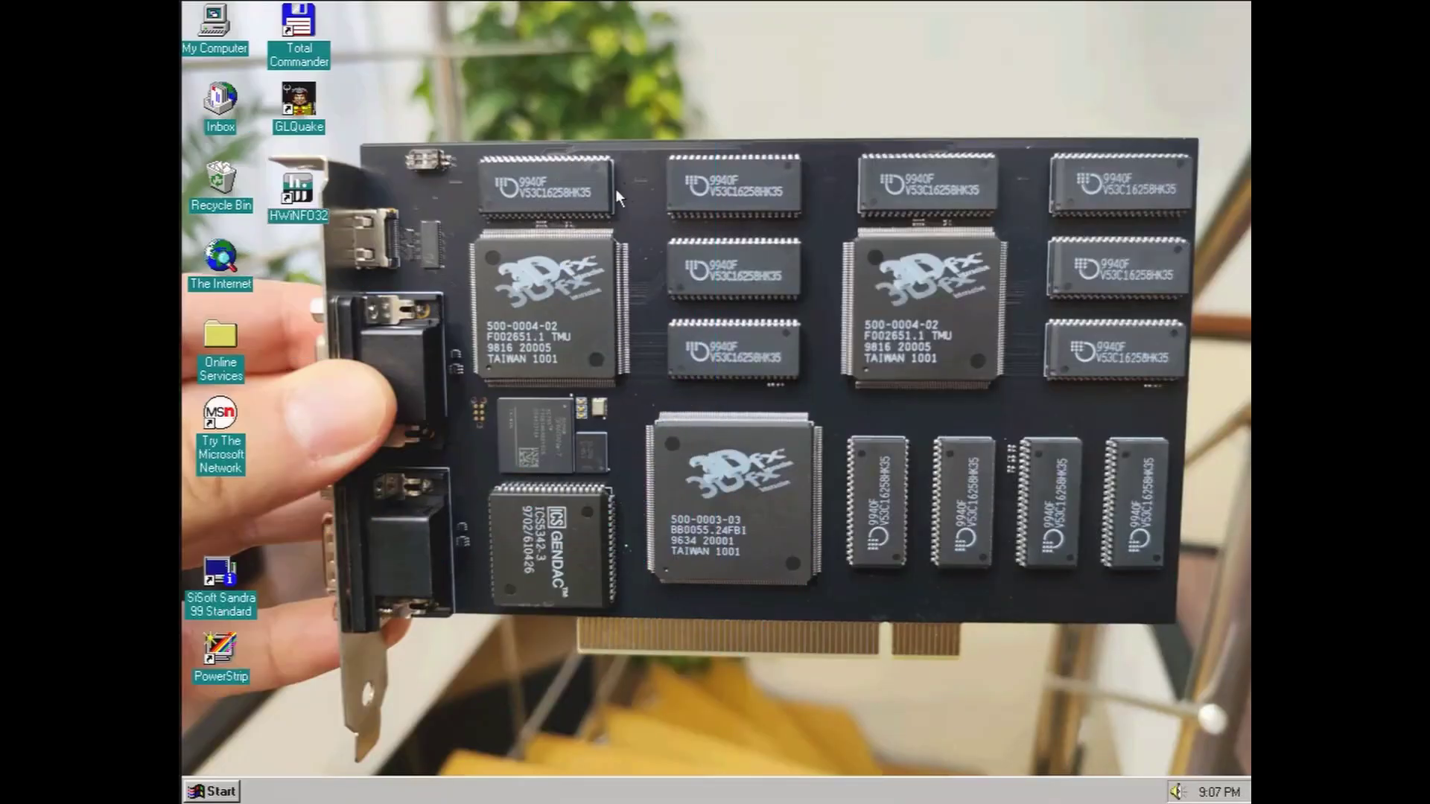
Show the 3Dfx Voodoo Graphics tab in Display Properties and close the Notepad system report.
right_click(624, 185)
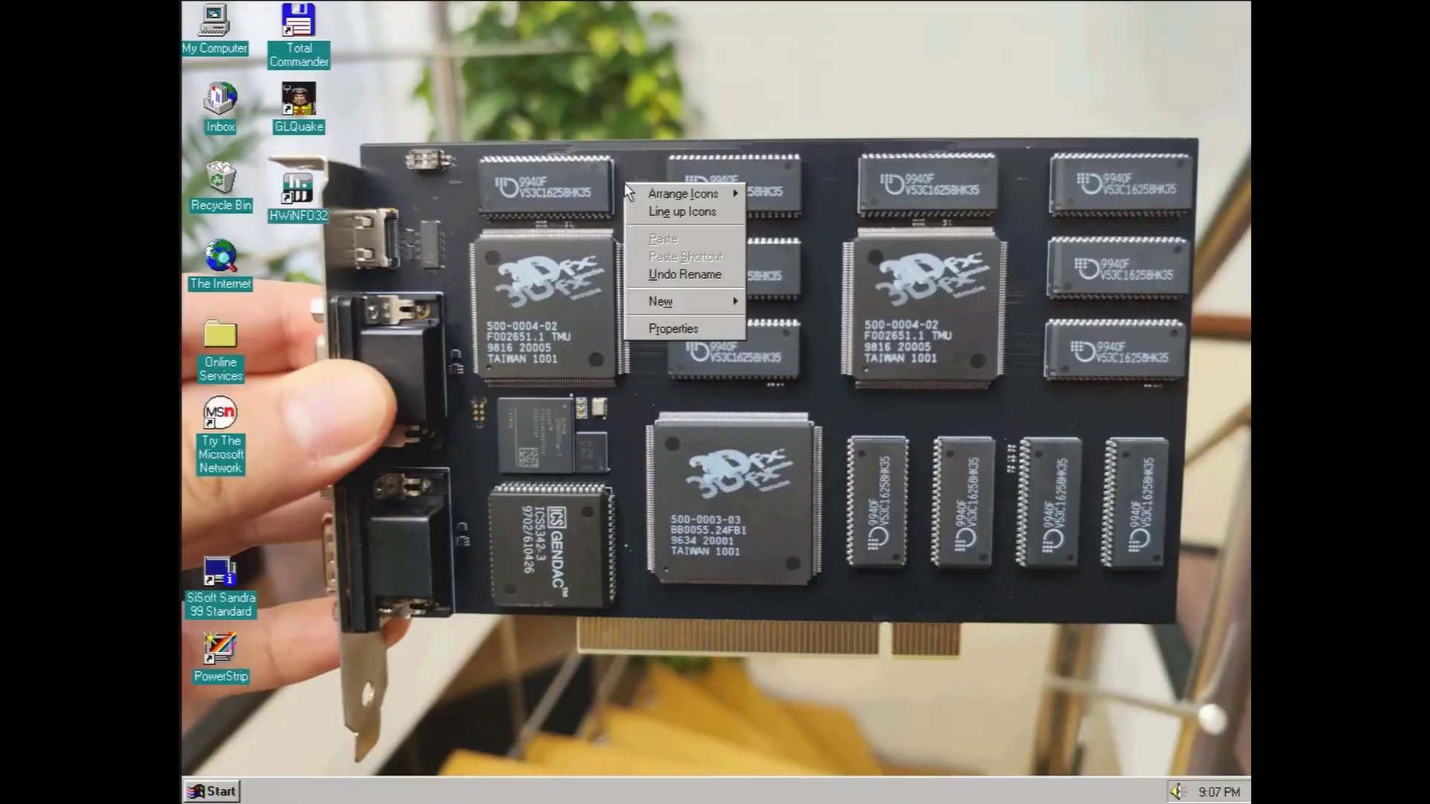
click(672, 332)
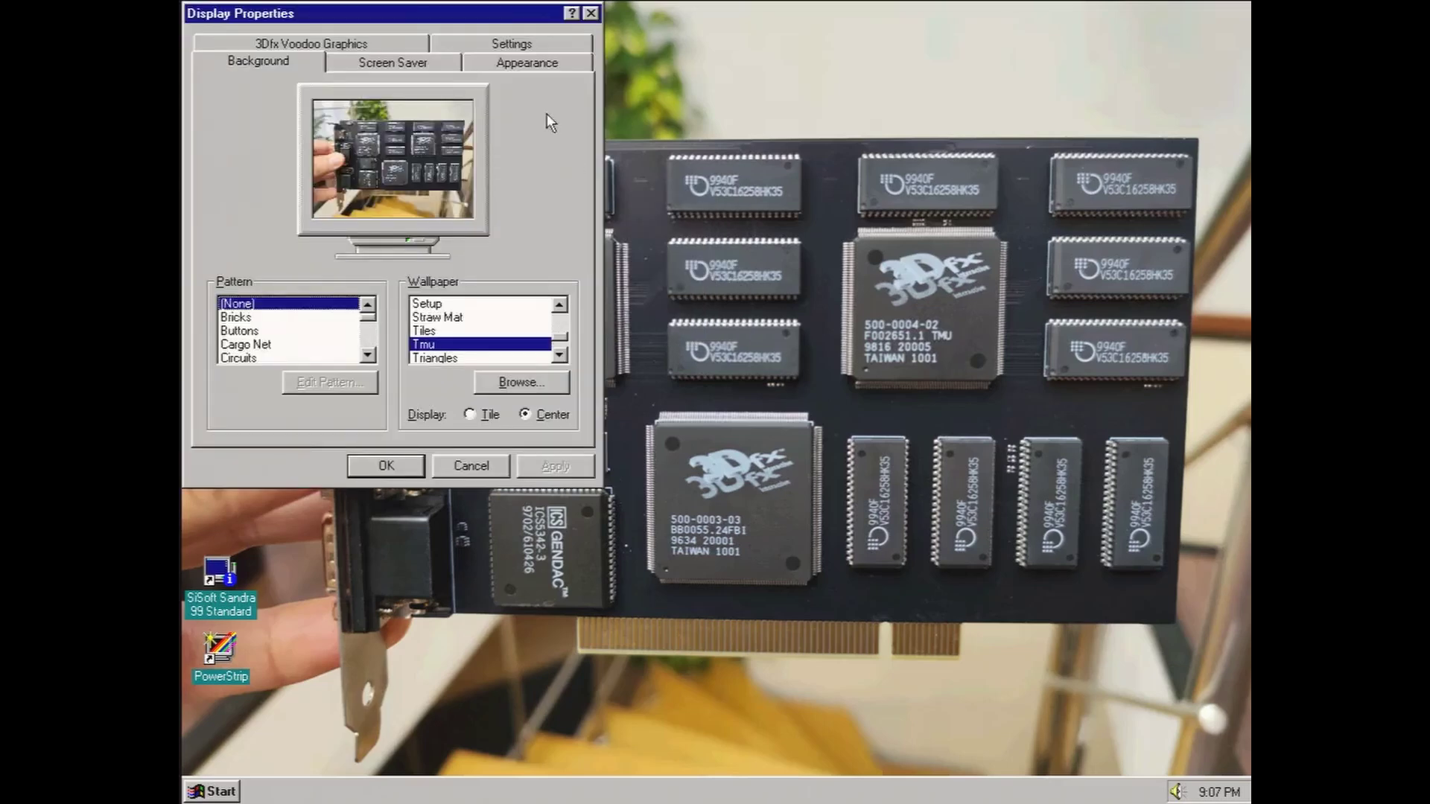
drag(516, 16, 809, 116)
click(636, 147)
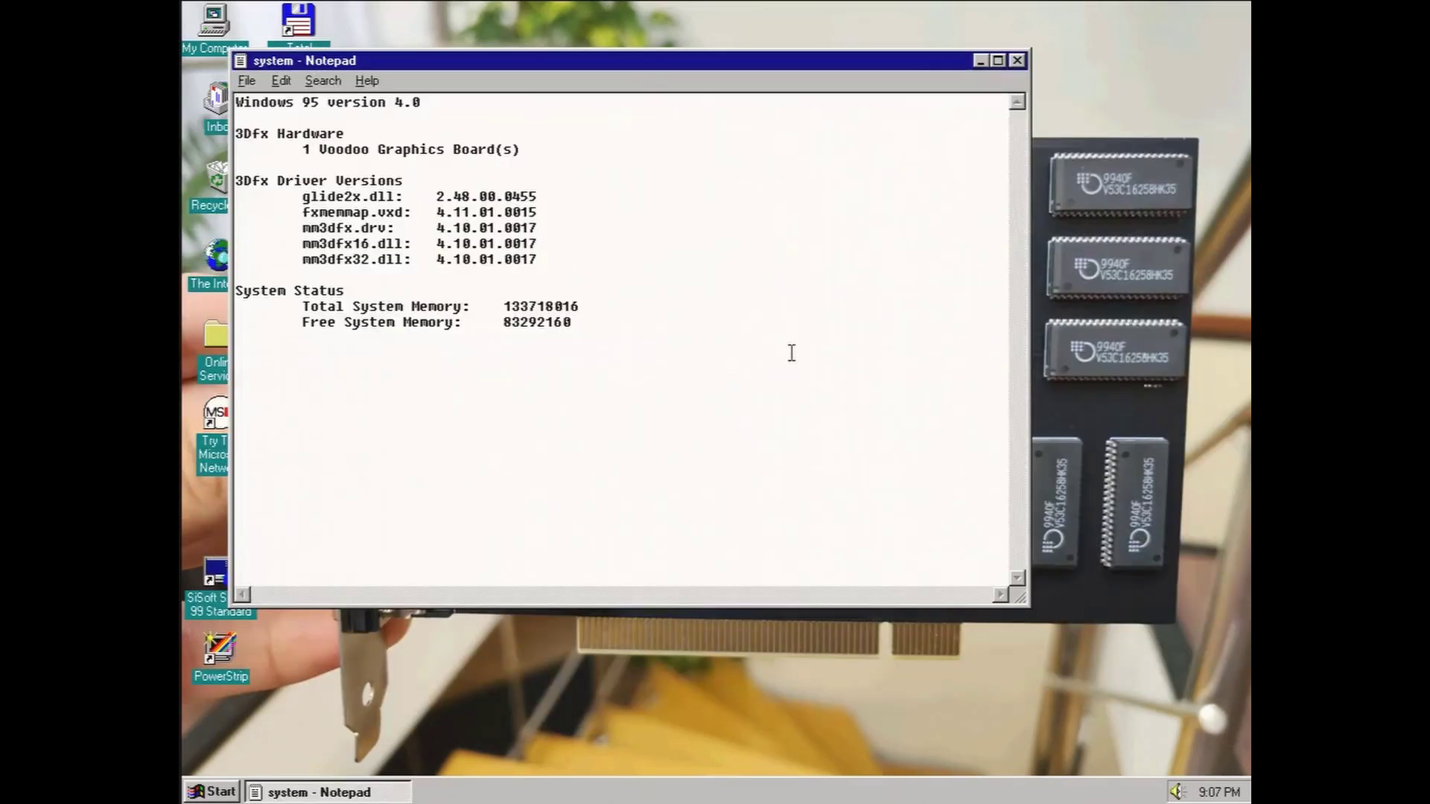
click(1014, 64)
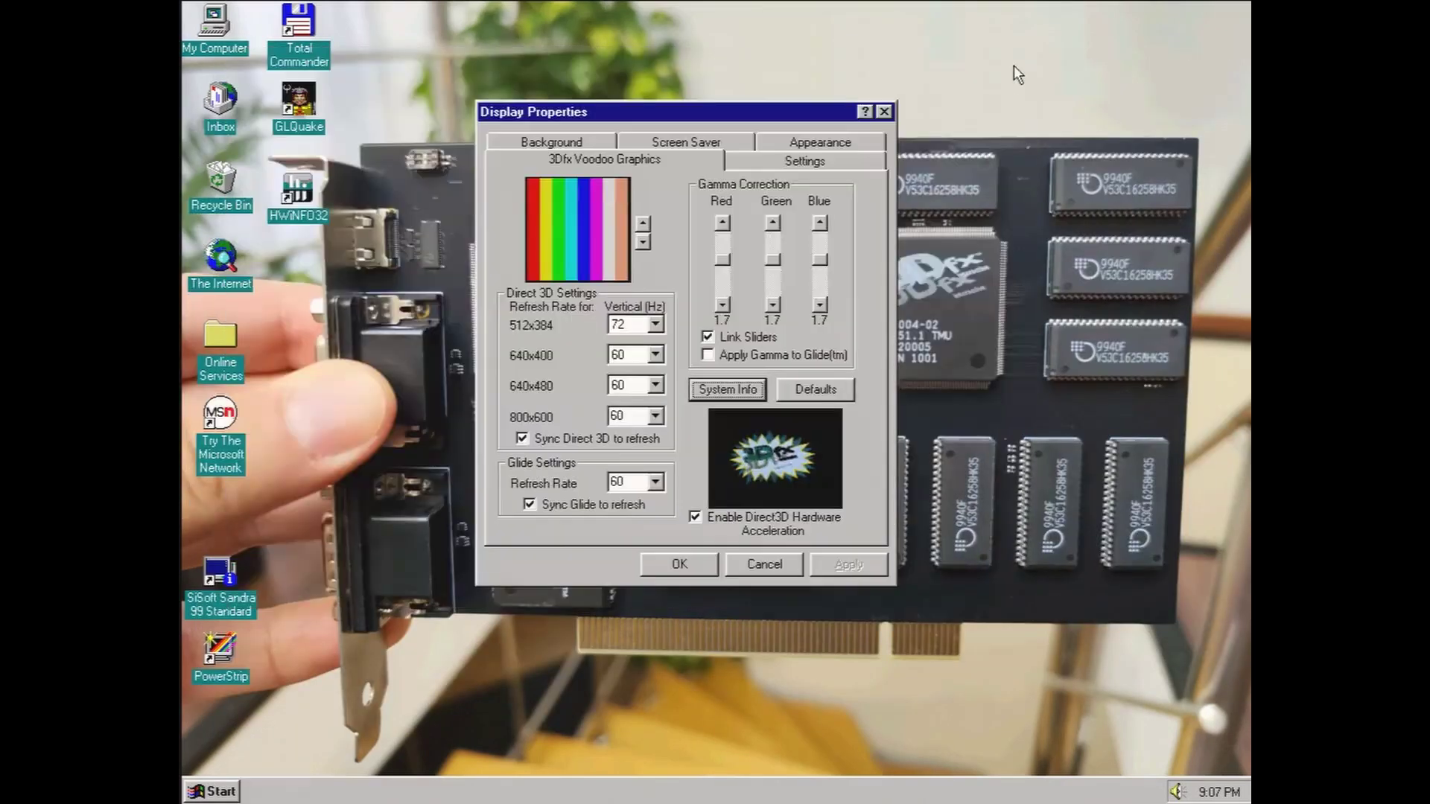
click(215, 792)
Run dxdiag, review the 3dfx display device details, then start HWiNFO32.
click(252, 699)
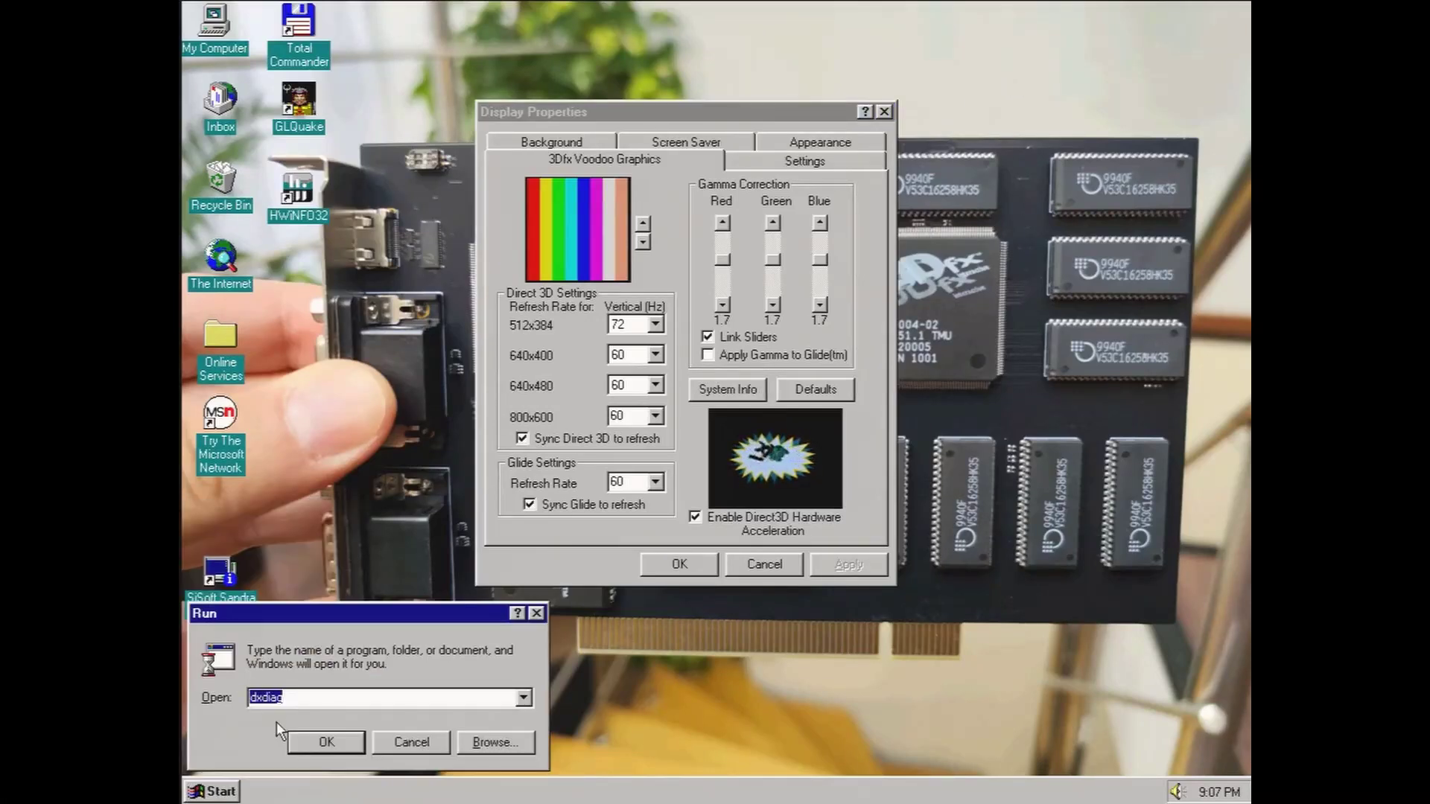
click(295, 734)
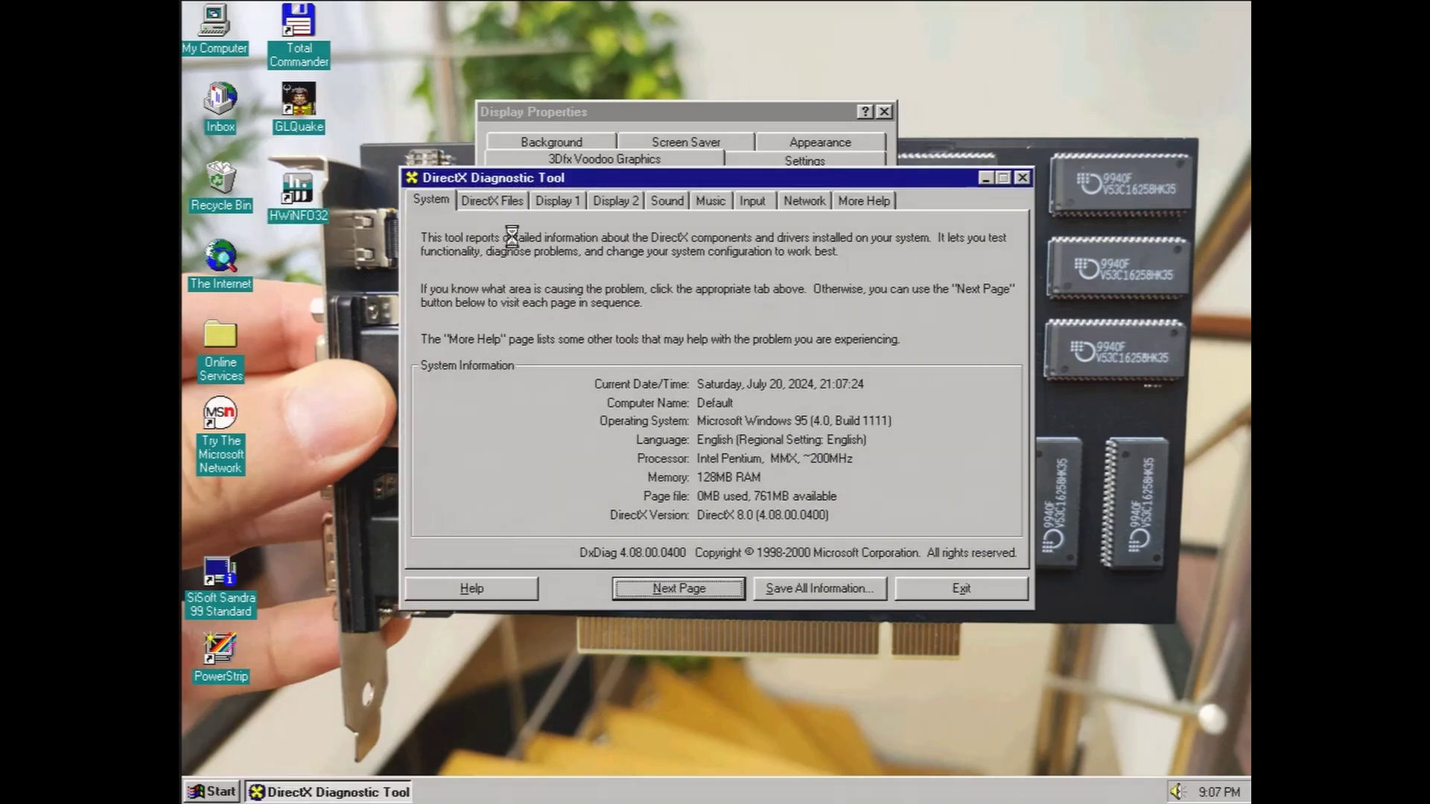
click(551, 201)
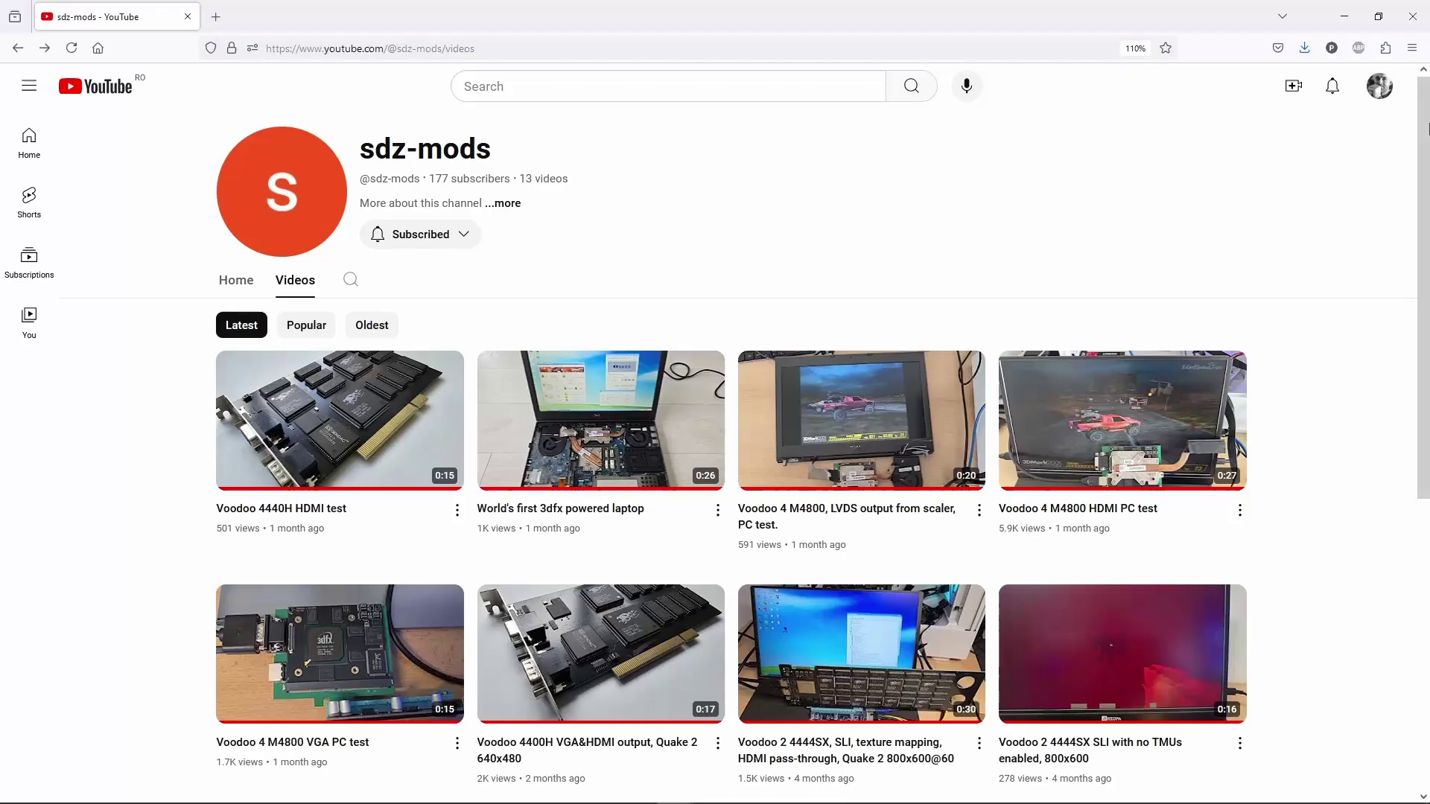
scroll(730, 440, down, 3)
drag(1428, 192, 1427, 276)
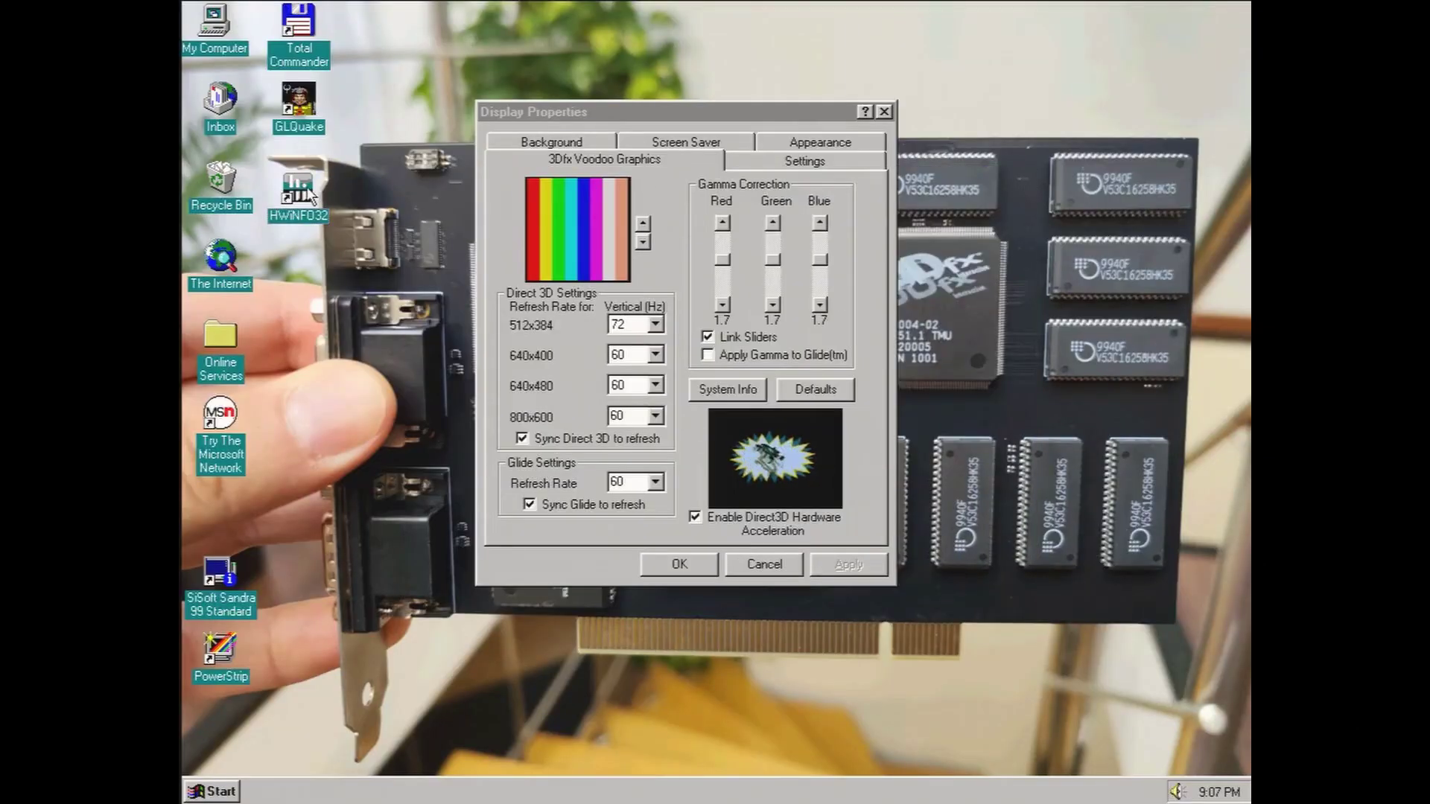
double_click(308, 187)
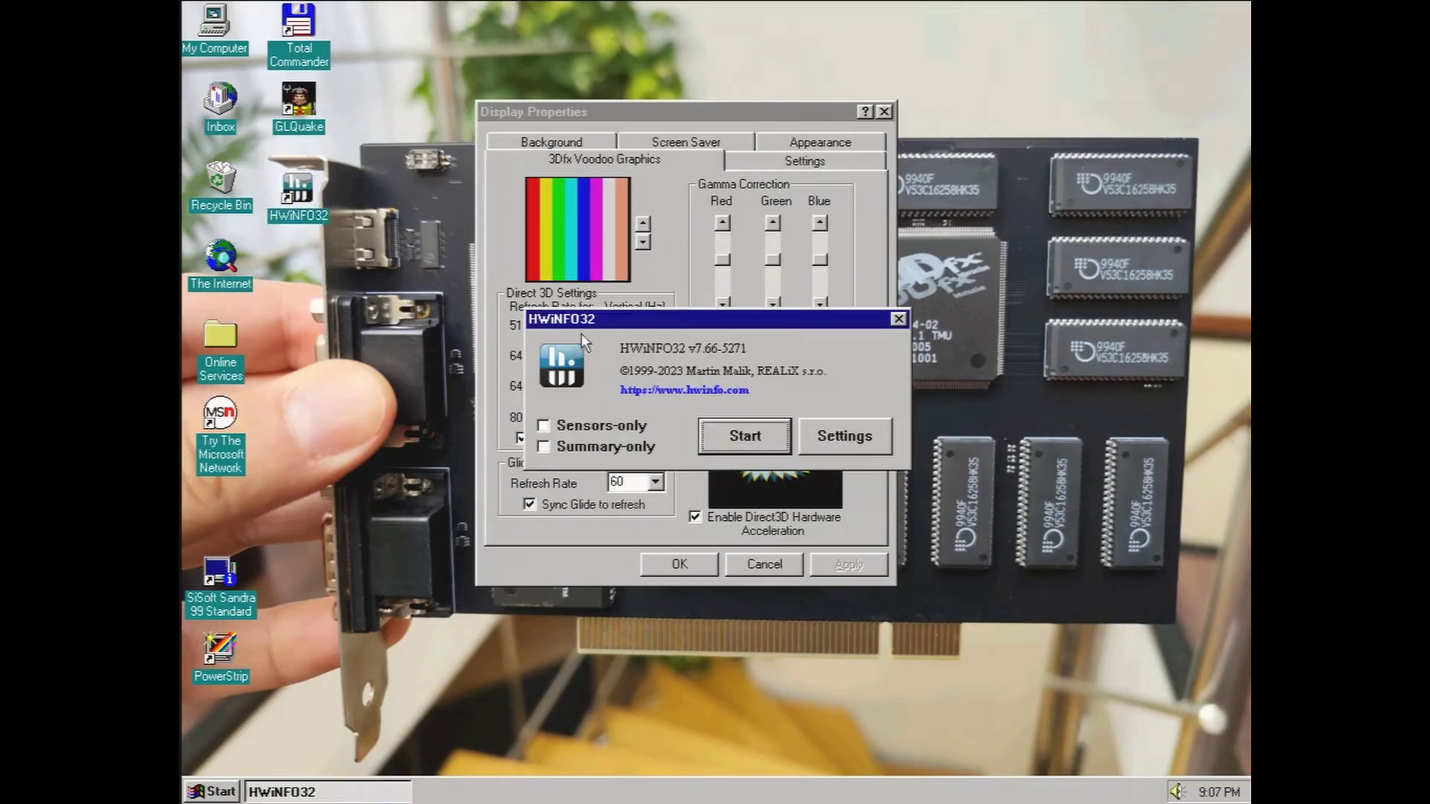
Run the HWiNFO32 analysis and browse the summary's motherboard, memory, CPU and GPU sections.
click(745, 437)
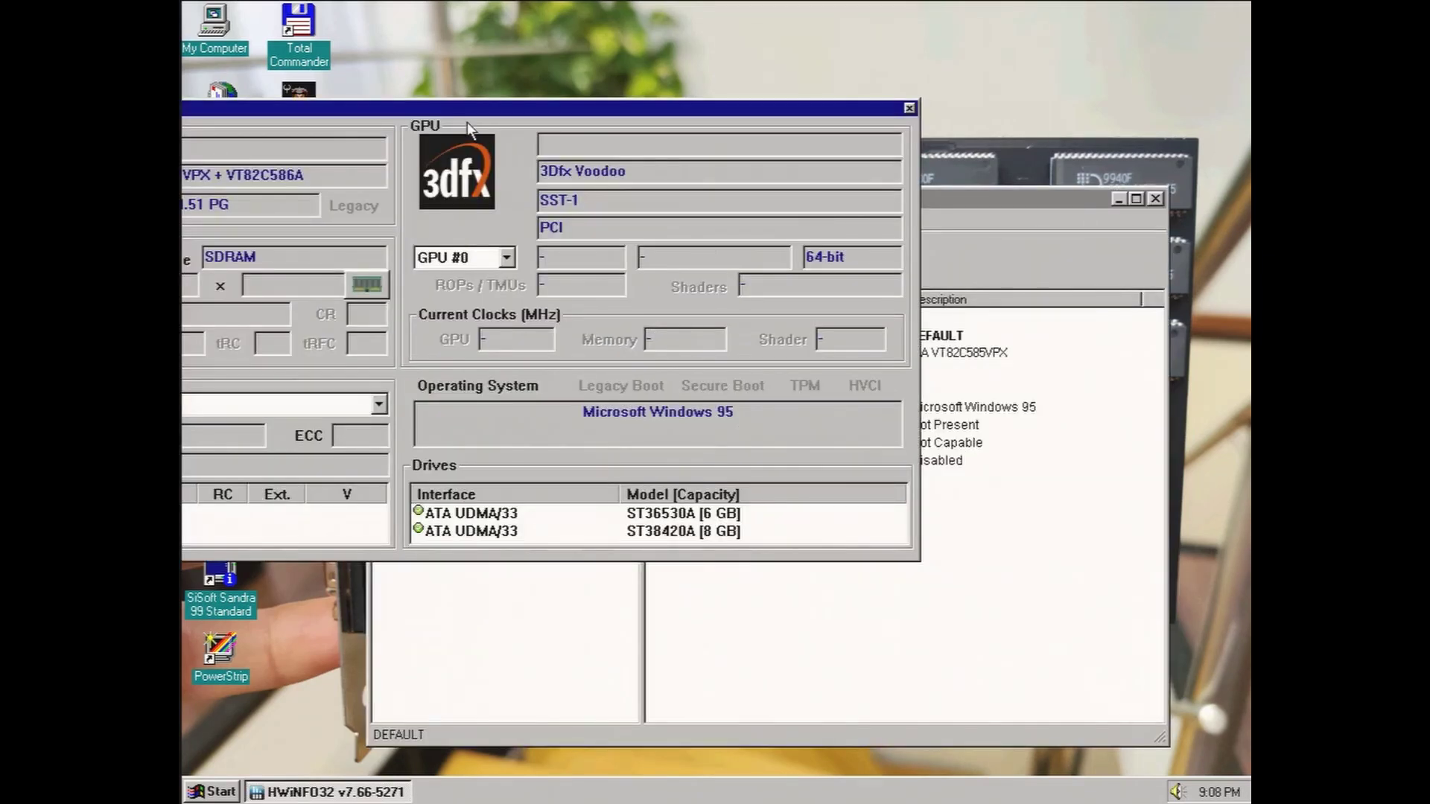
drag(461, 116, 837, 119)
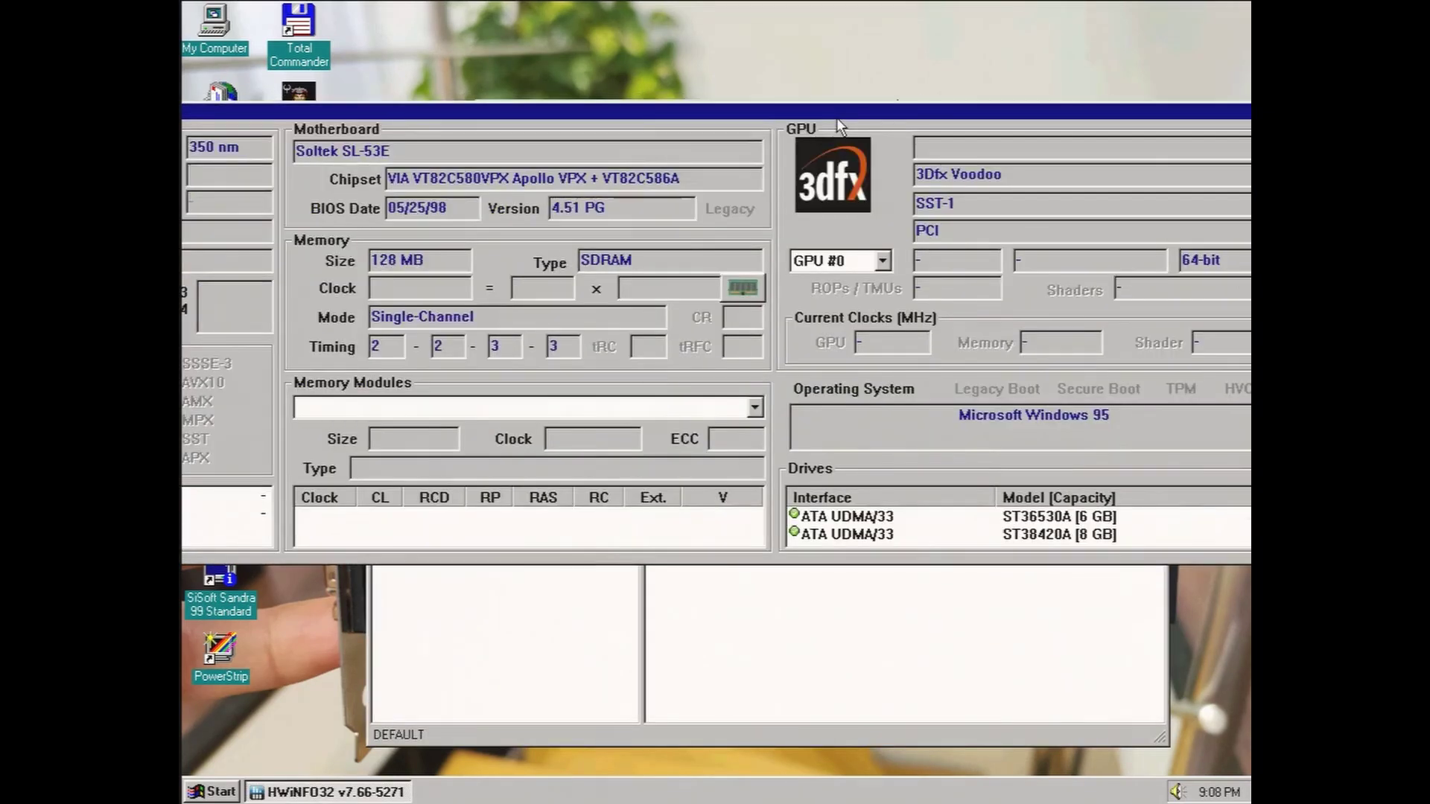
drag(479, 118, 980, 151)
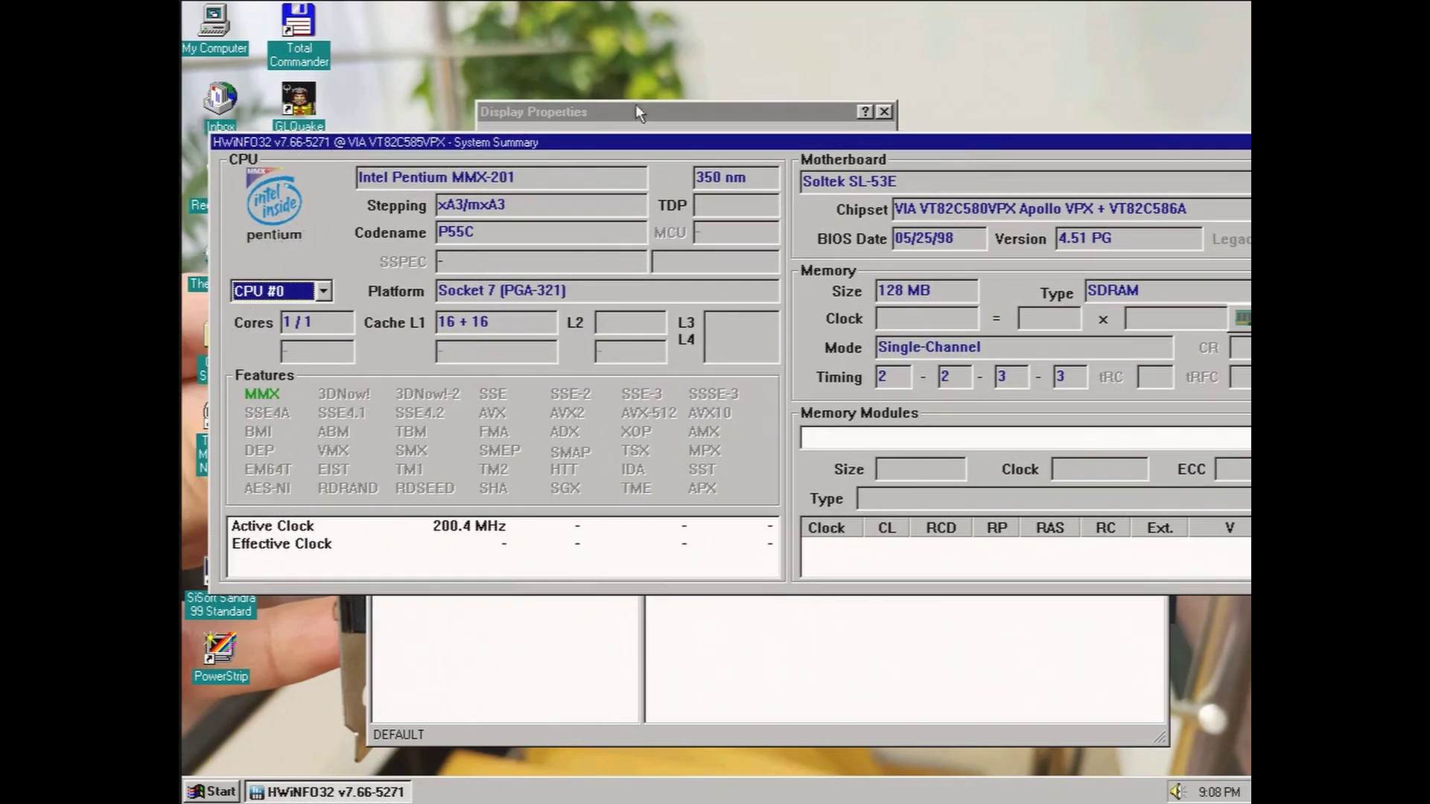
drag(846, 144, 191, 145)
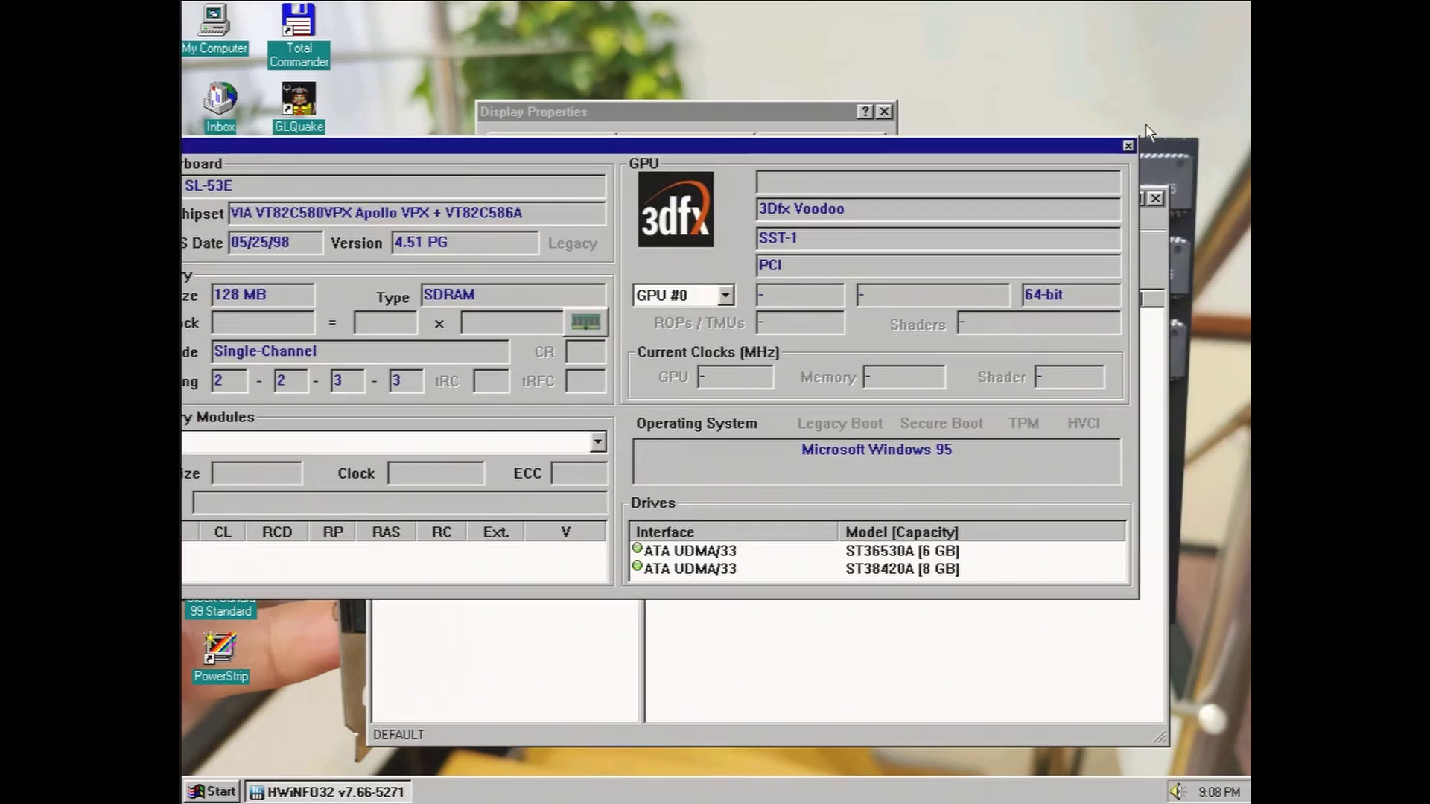
click(1131, 145)
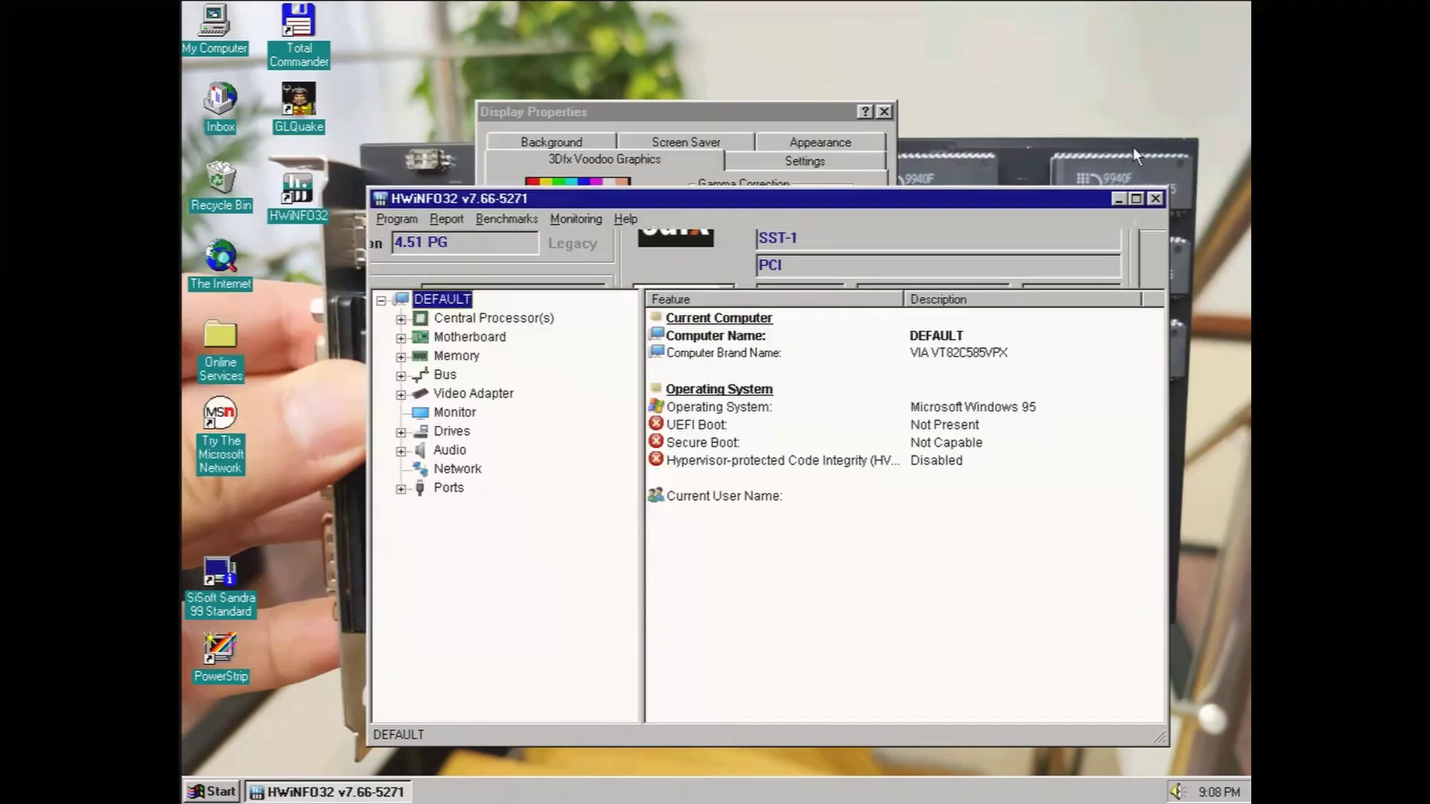
View the 3Dfx Voodoo, S3 ViRGE/DX and central processor details, then close HWiNFO32.
click(401, 394)
click(461, 414)
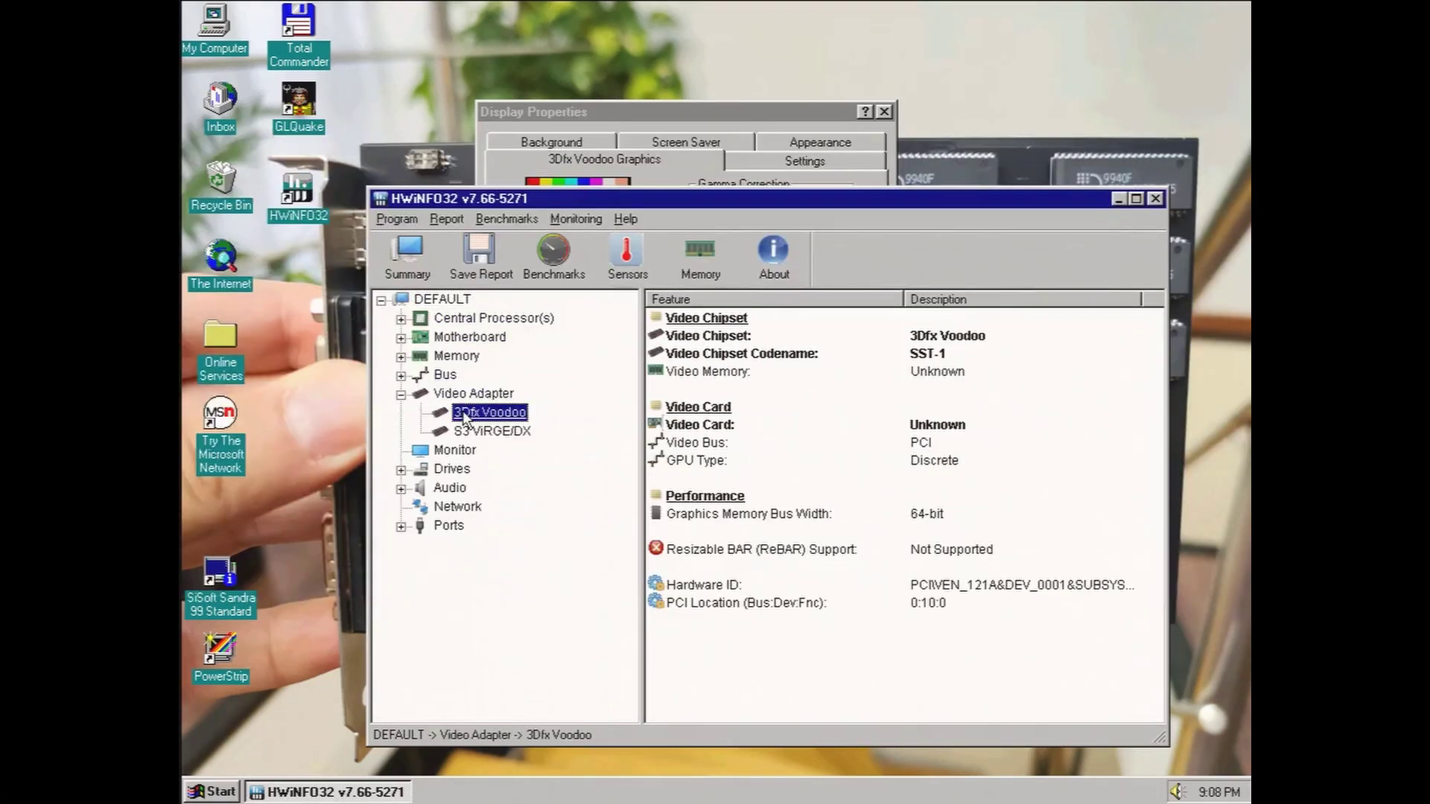
click(483, 434)
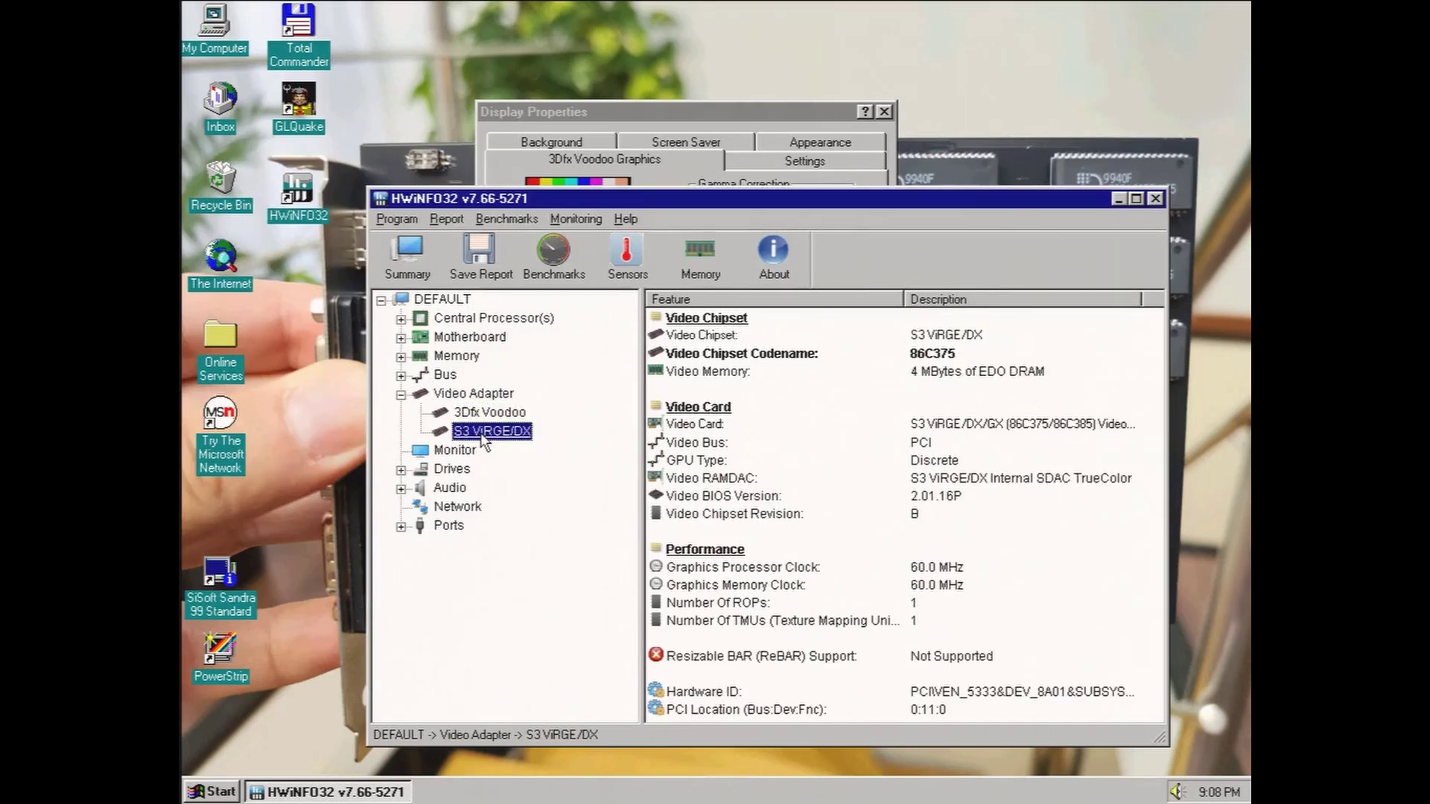
click(520, 320)
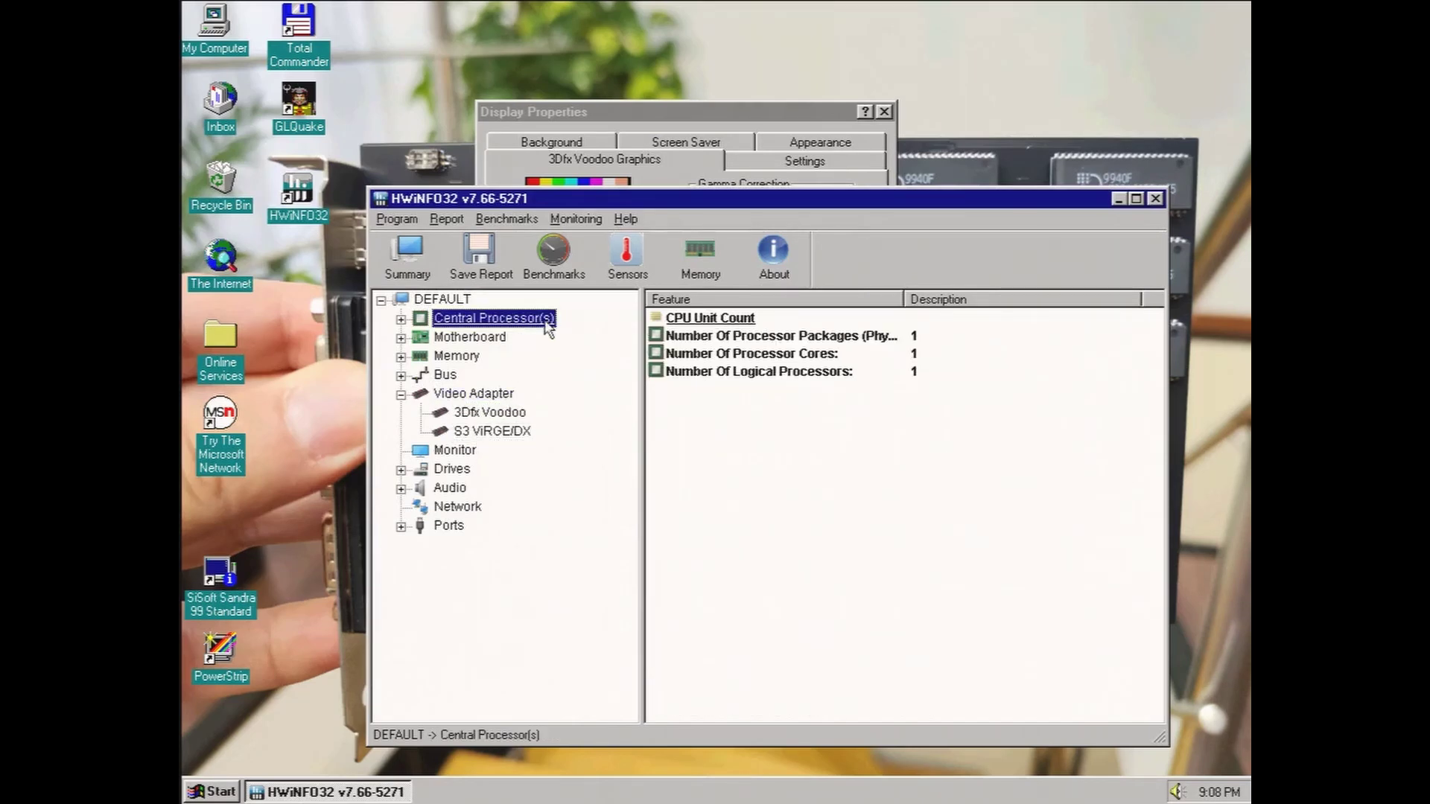
click(1155, 198)
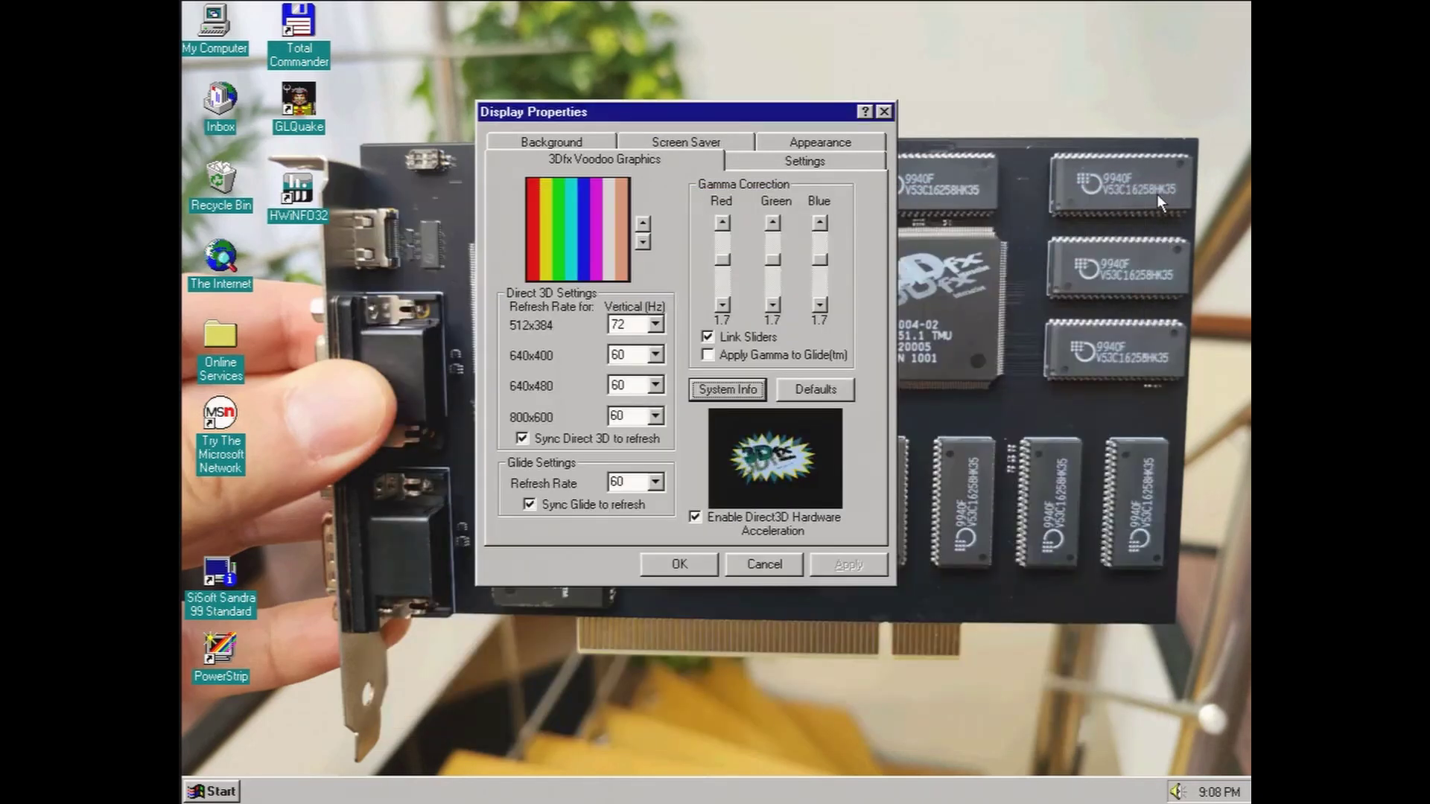
Close Display Properties and check Winquake's properties, highlighting its March 22, 1997 modified date.
click(883, 112)
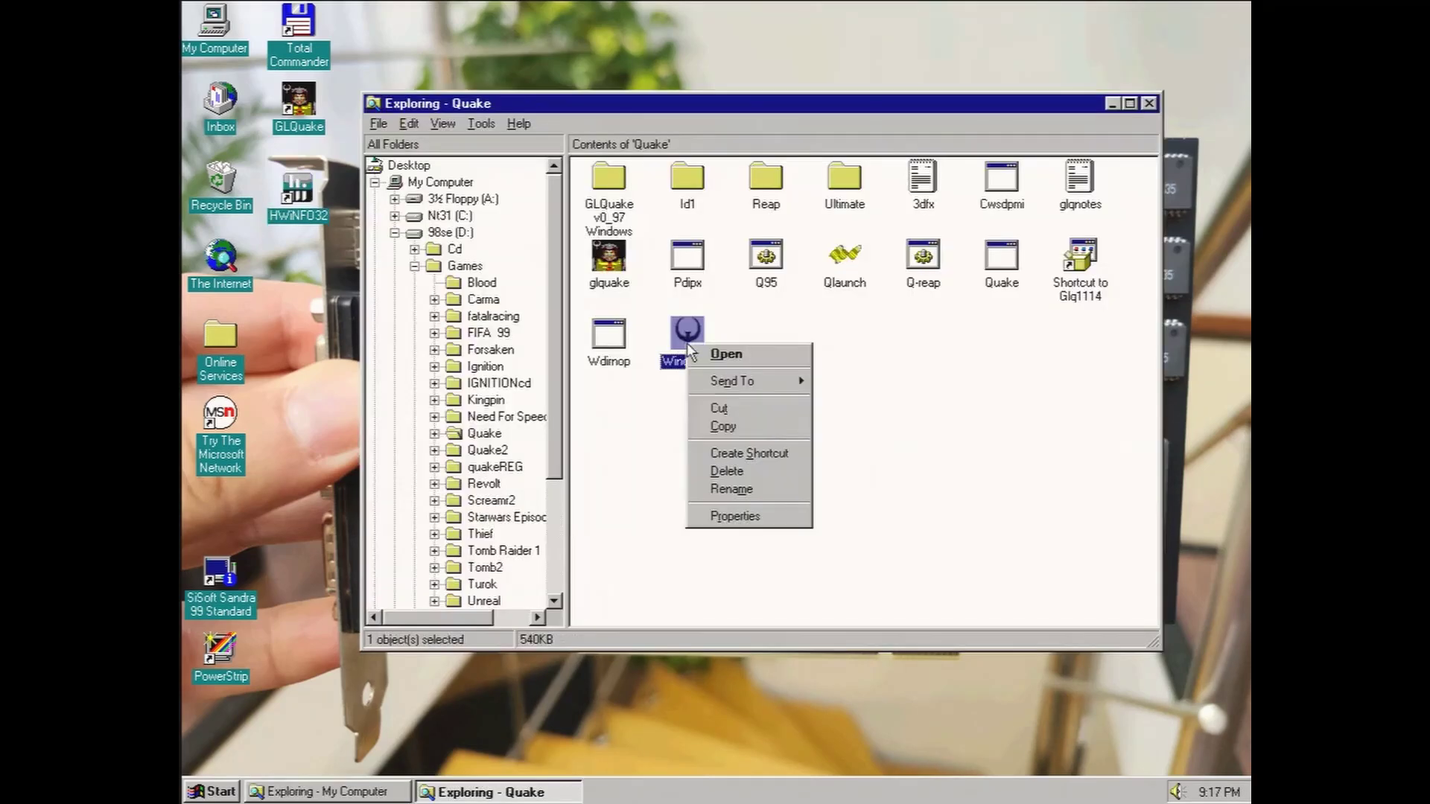
click(739, 517)
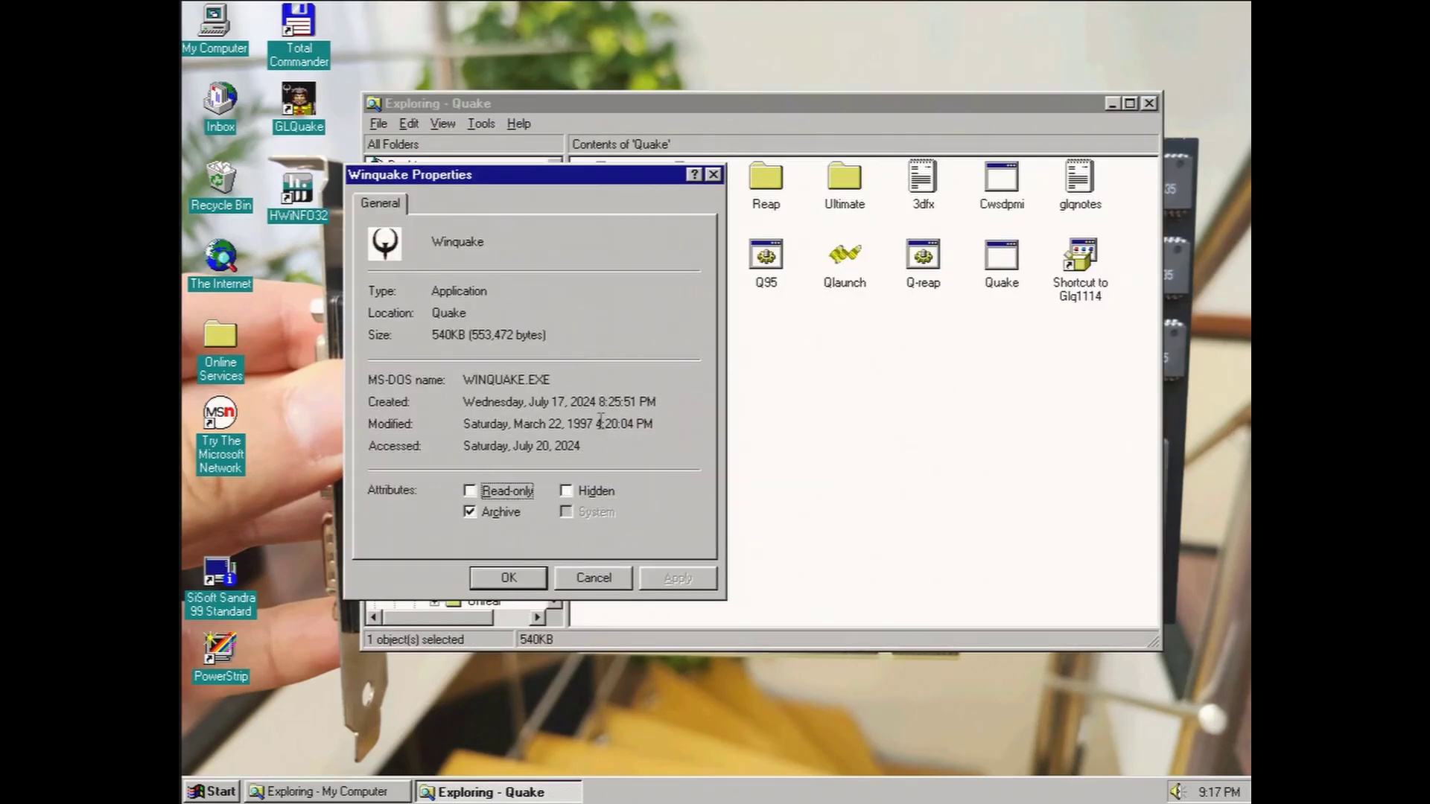
drag(600, 424, 456, 432)
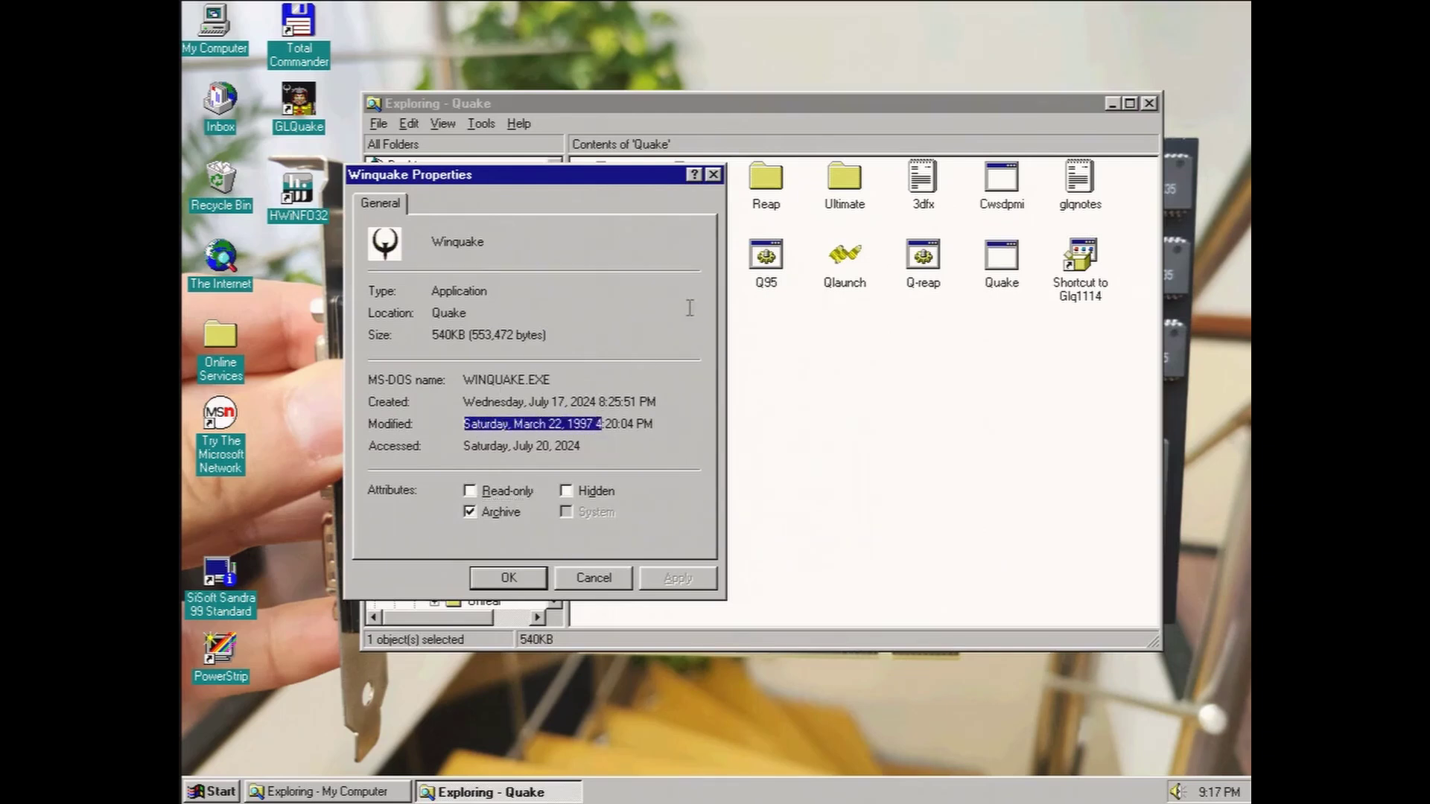
click(712, 179)
Launch Winquake and leave its Video Modes menu.
double_click(709, 341)
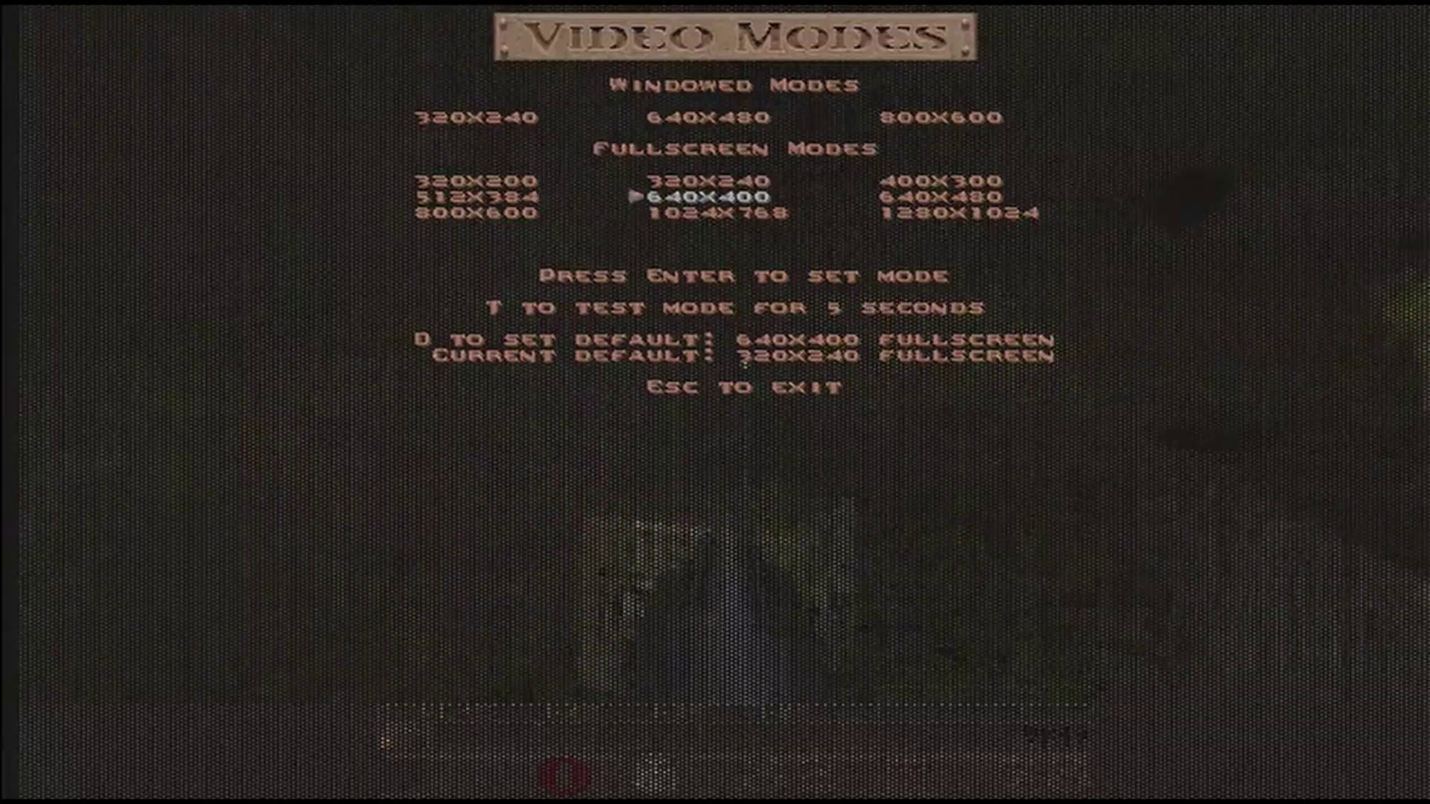
key(Escape)
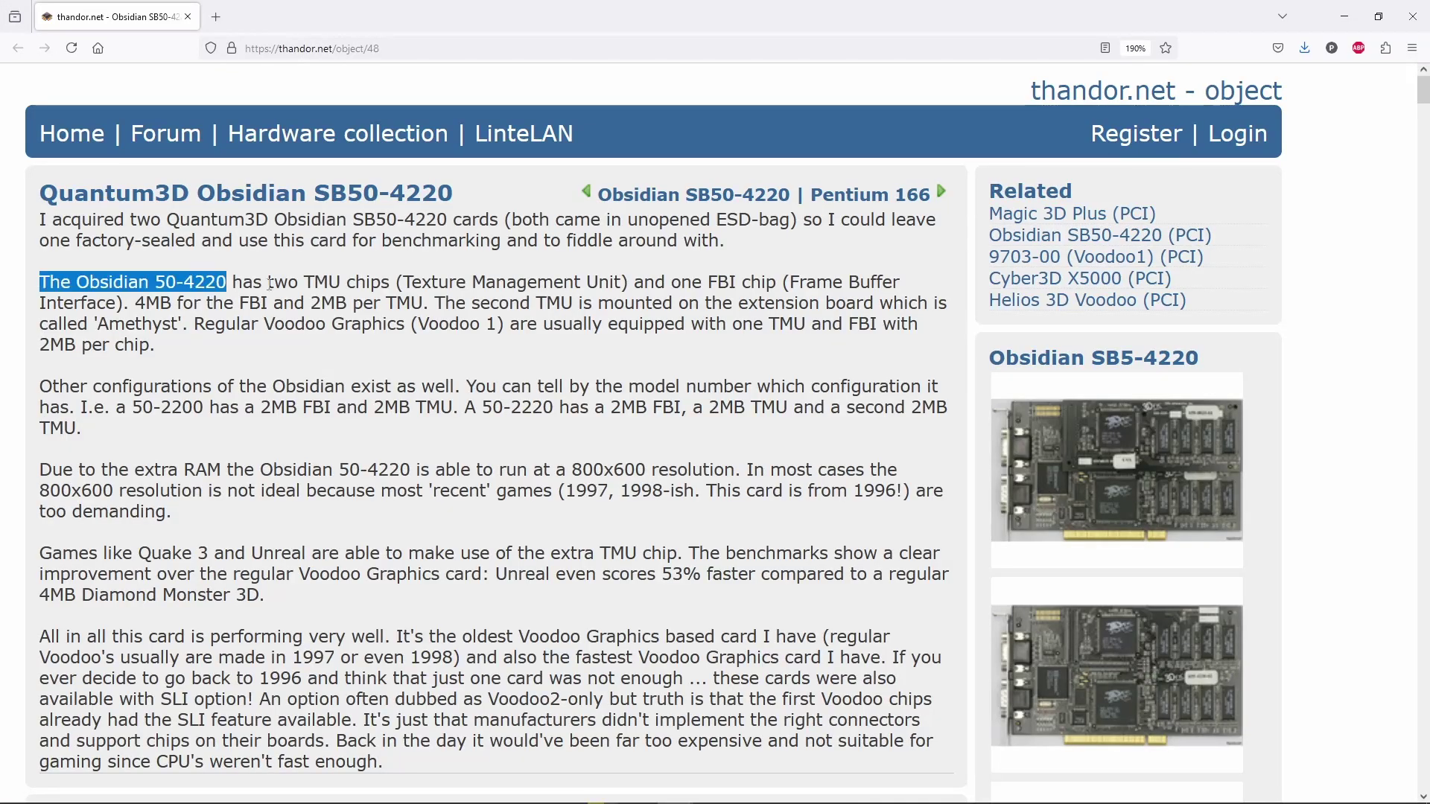
drag(294, 289, 423, 305)
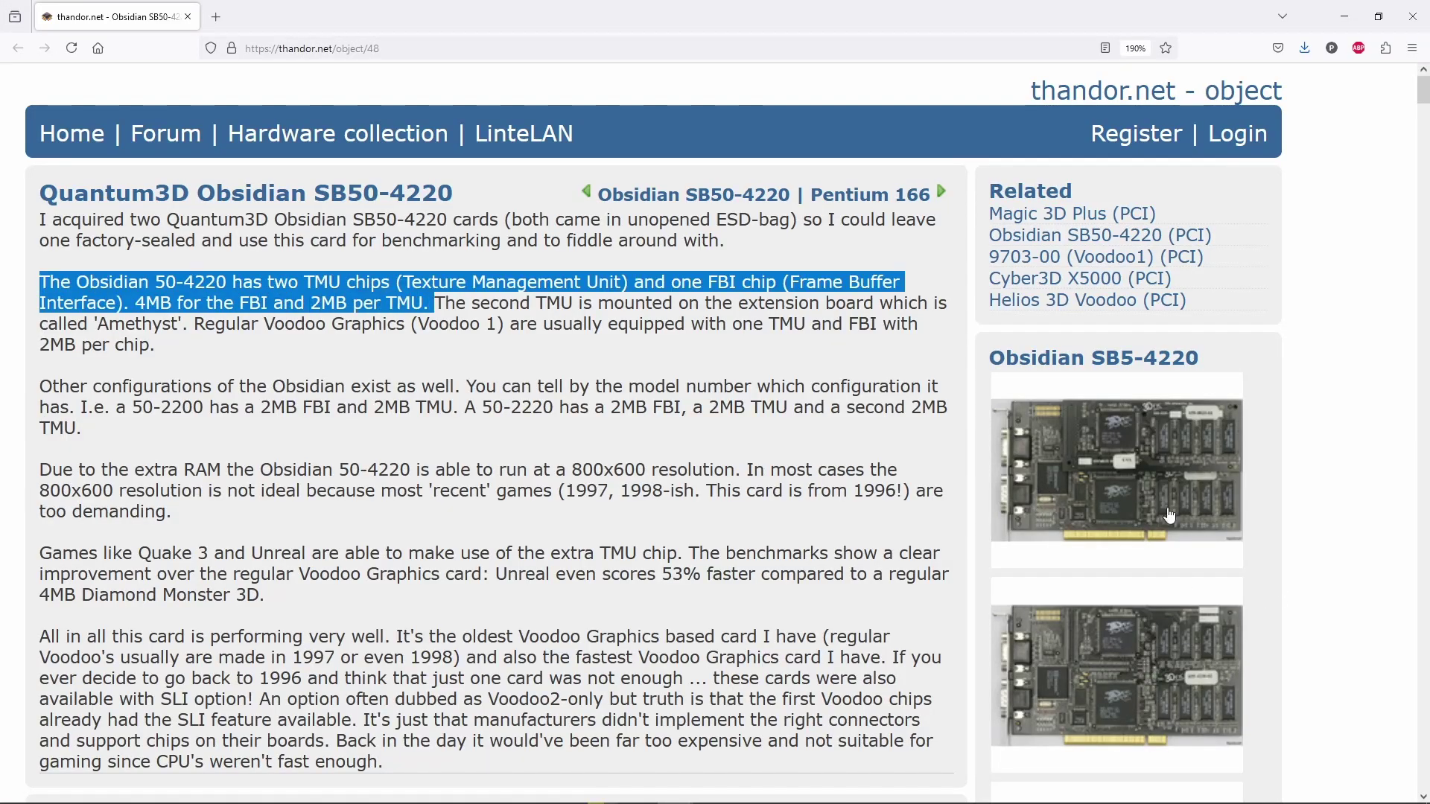
click(1084, 638)
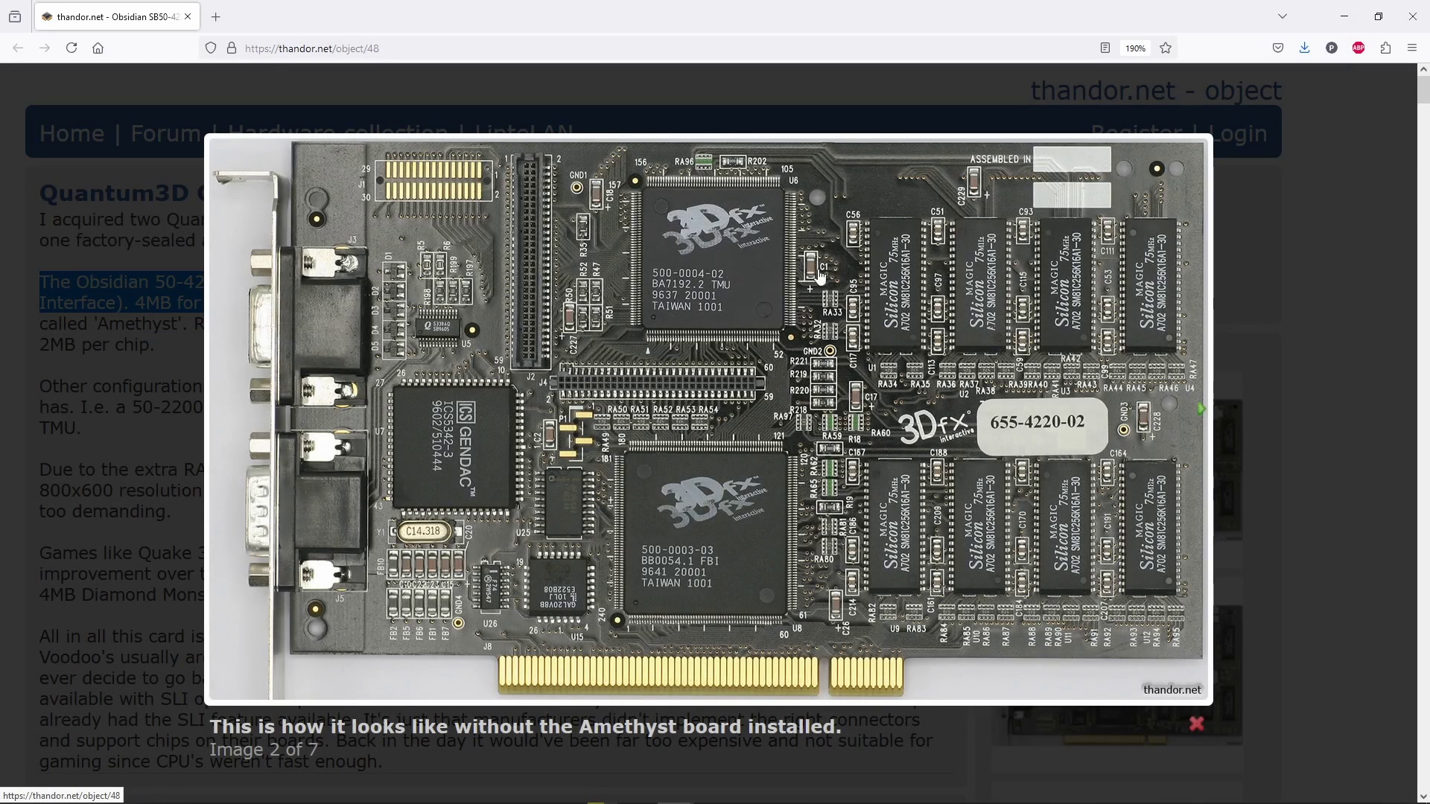
click(1267, 290)
click(1150, 444)
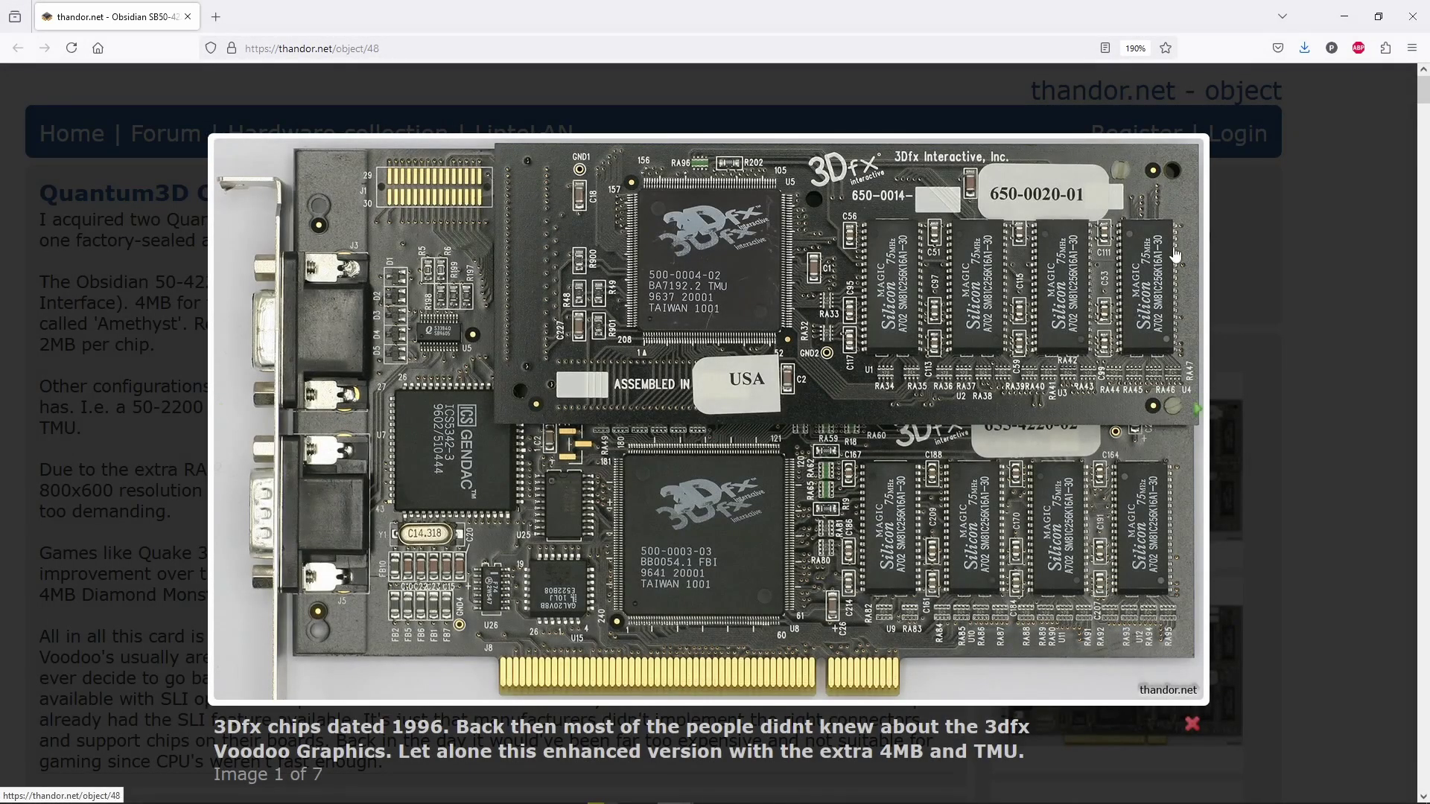
click(1222, 272)
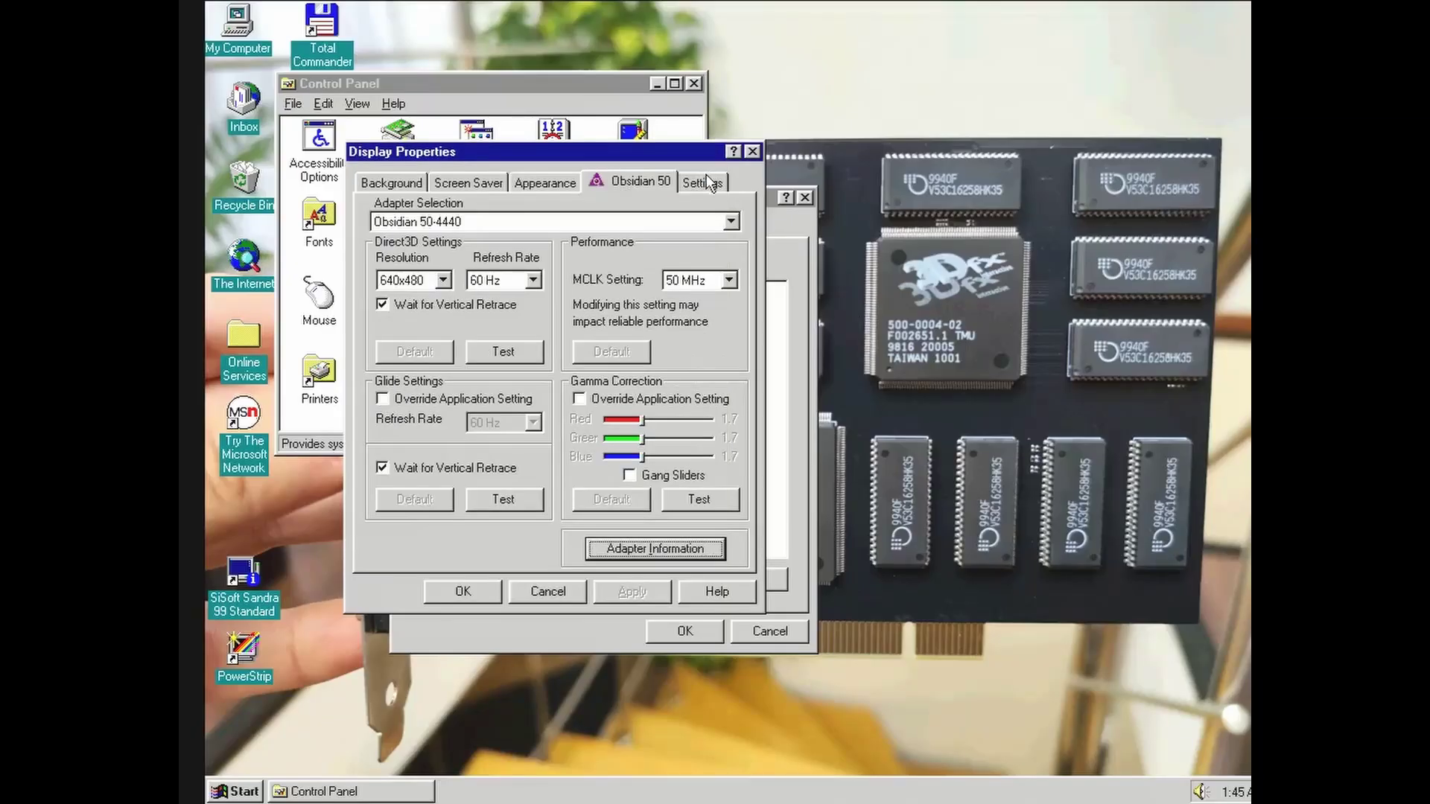
View the Obsidian 50-4440 card's adapter information and dismiss it.
click(648, 549)
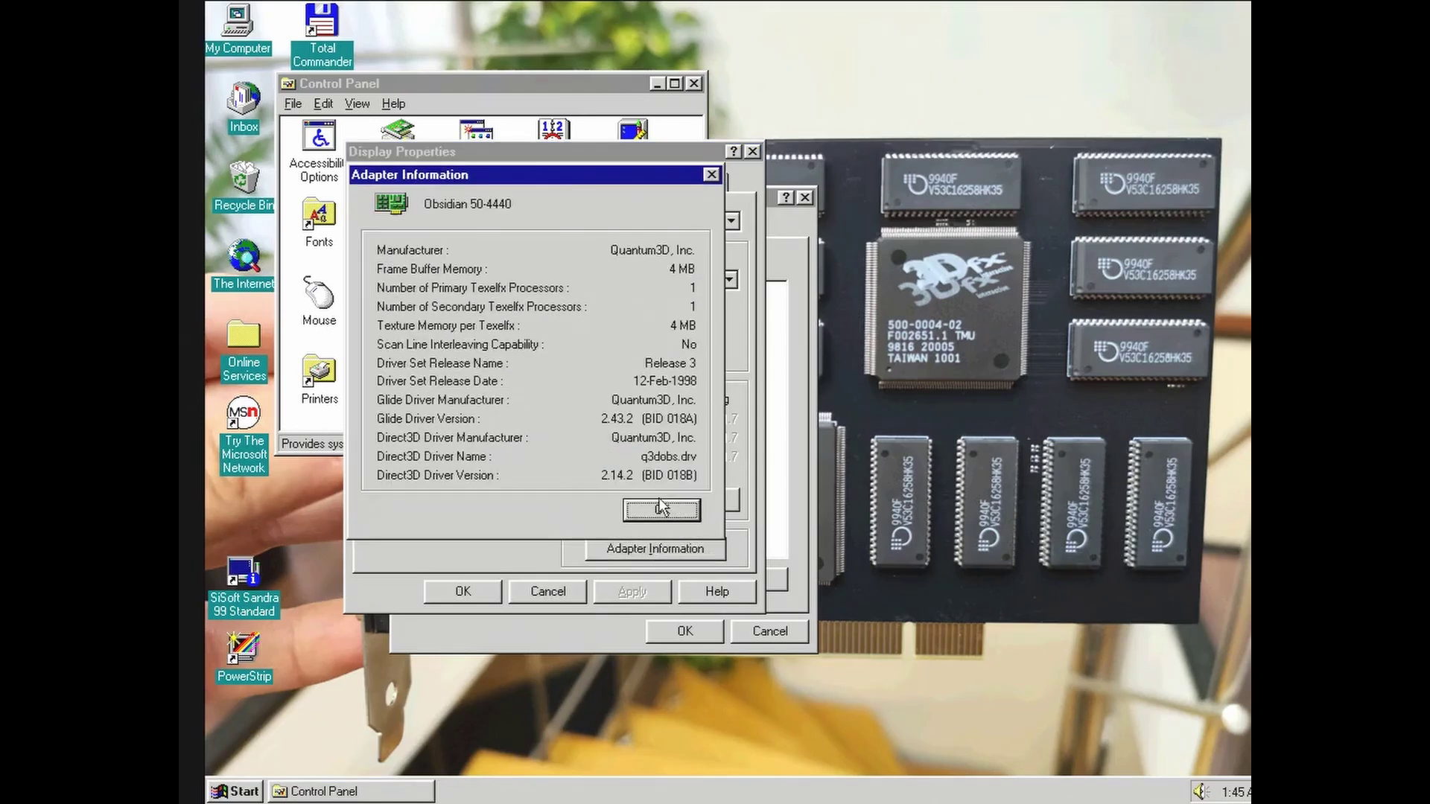
click(658, 512)
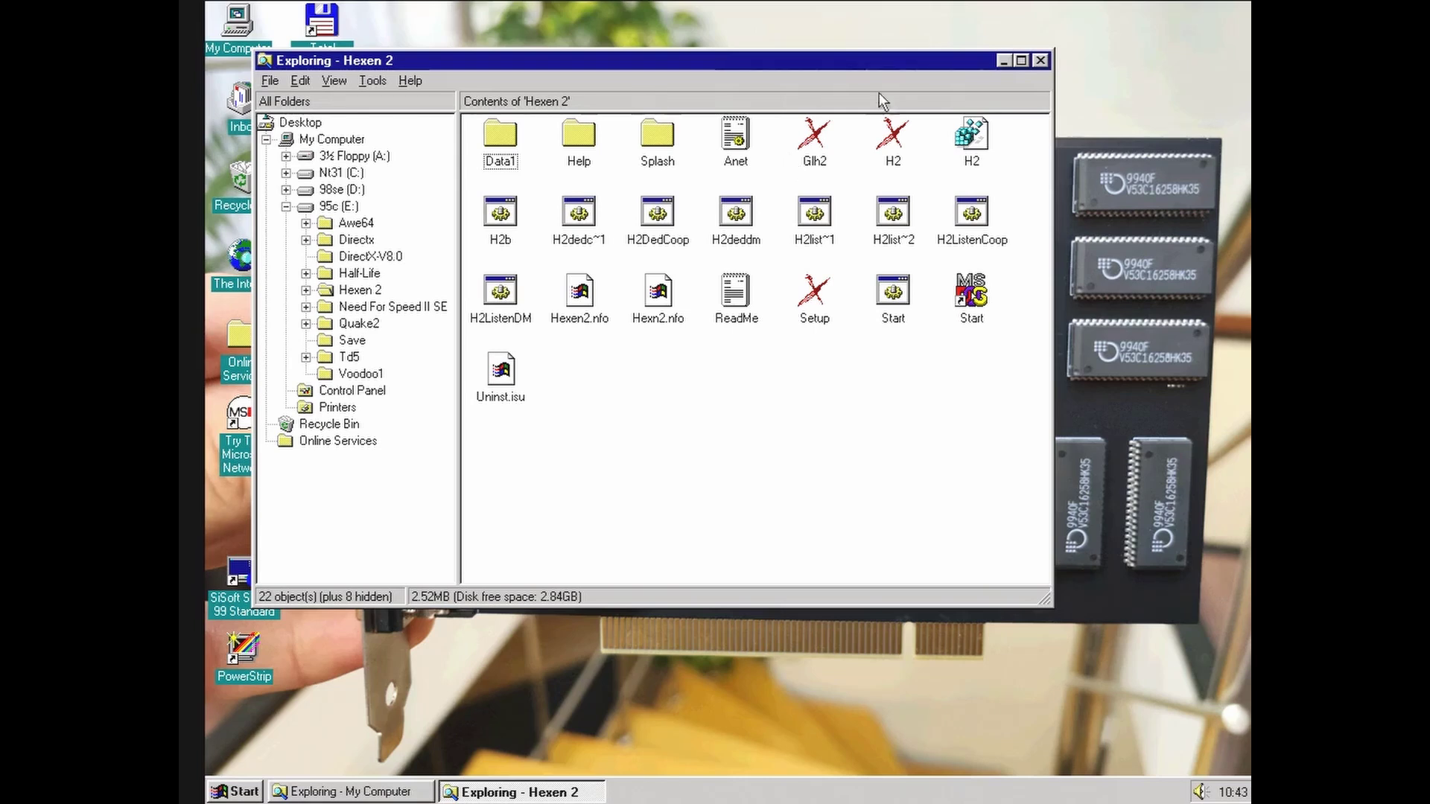
Launch Hexen II by starting Glh2 from the Hexen 2 folder.
double_click(832, 151)
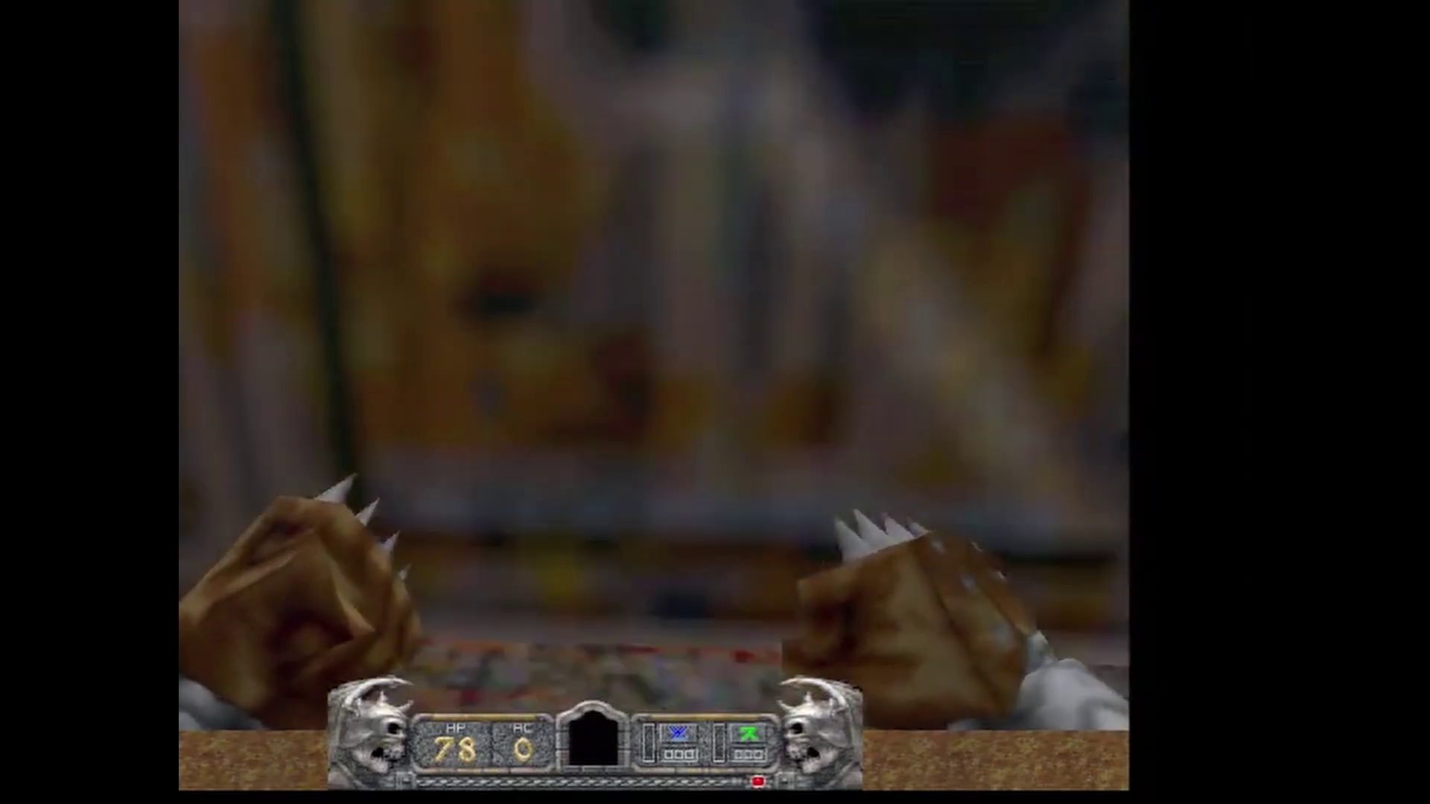
Enter the room, punch the spider until it bursts, then walk out into the graveyard courtyard.
key(w)
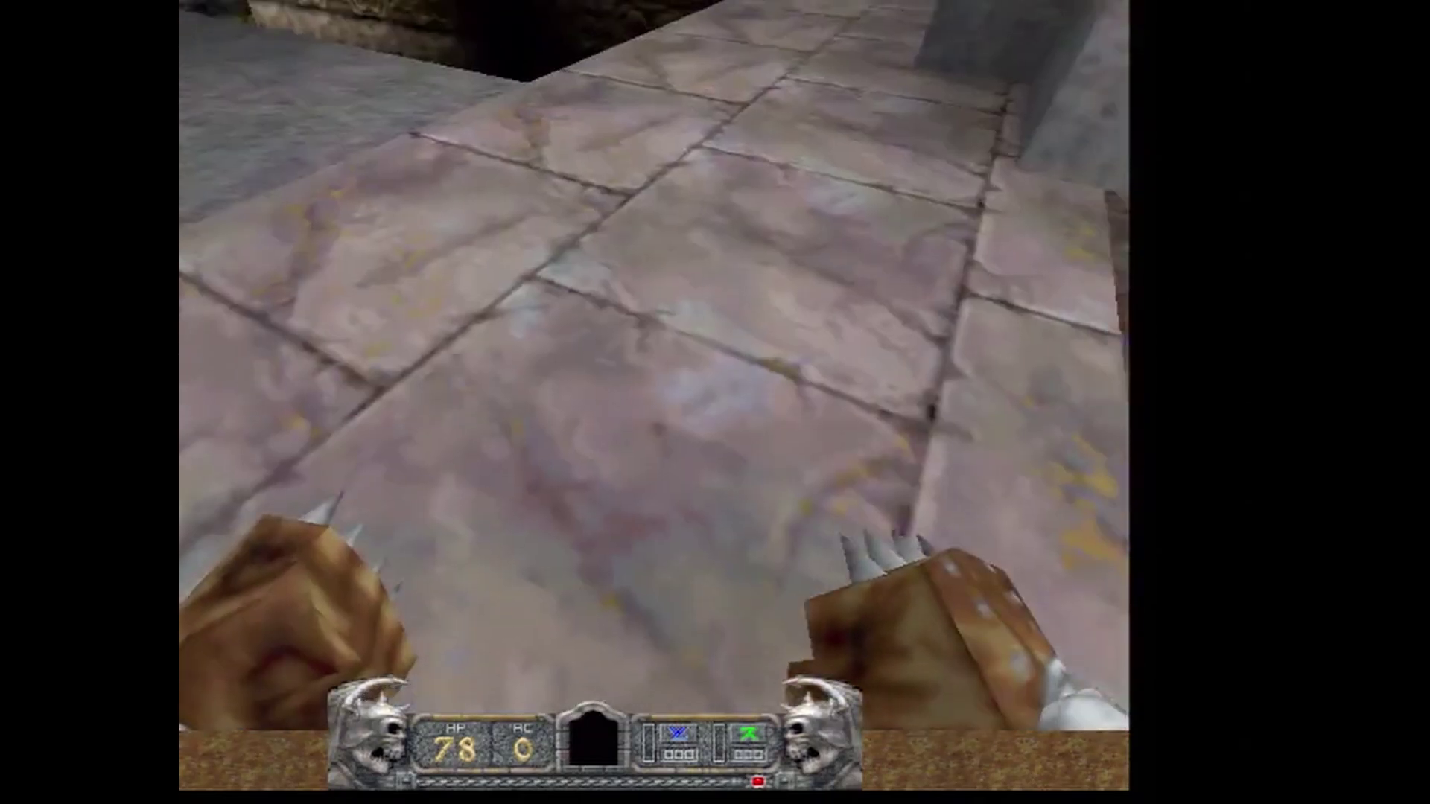
key(ctrl)
key(ctrl)
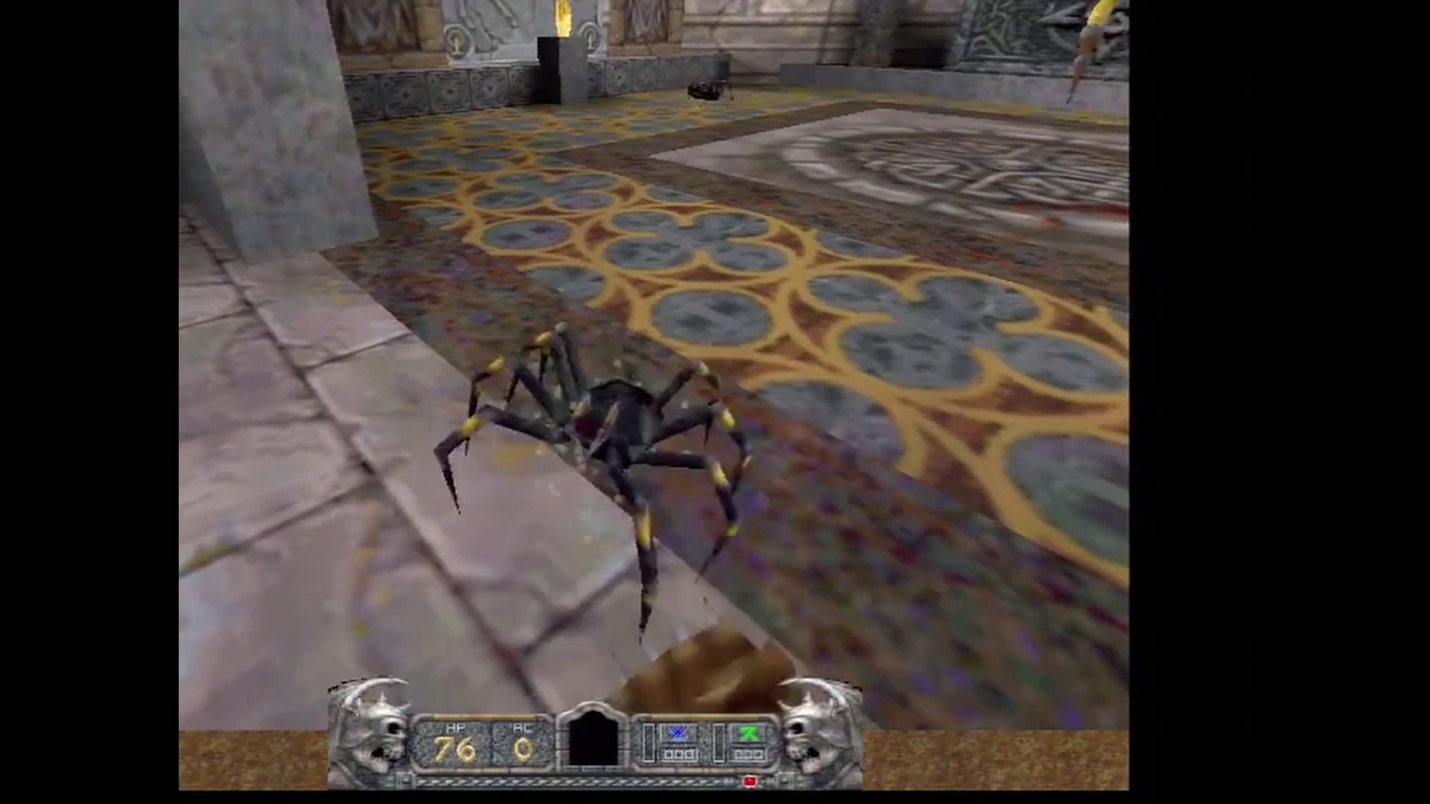
key(s)
key(w)
key(ctrl)
key(w)
key(w)
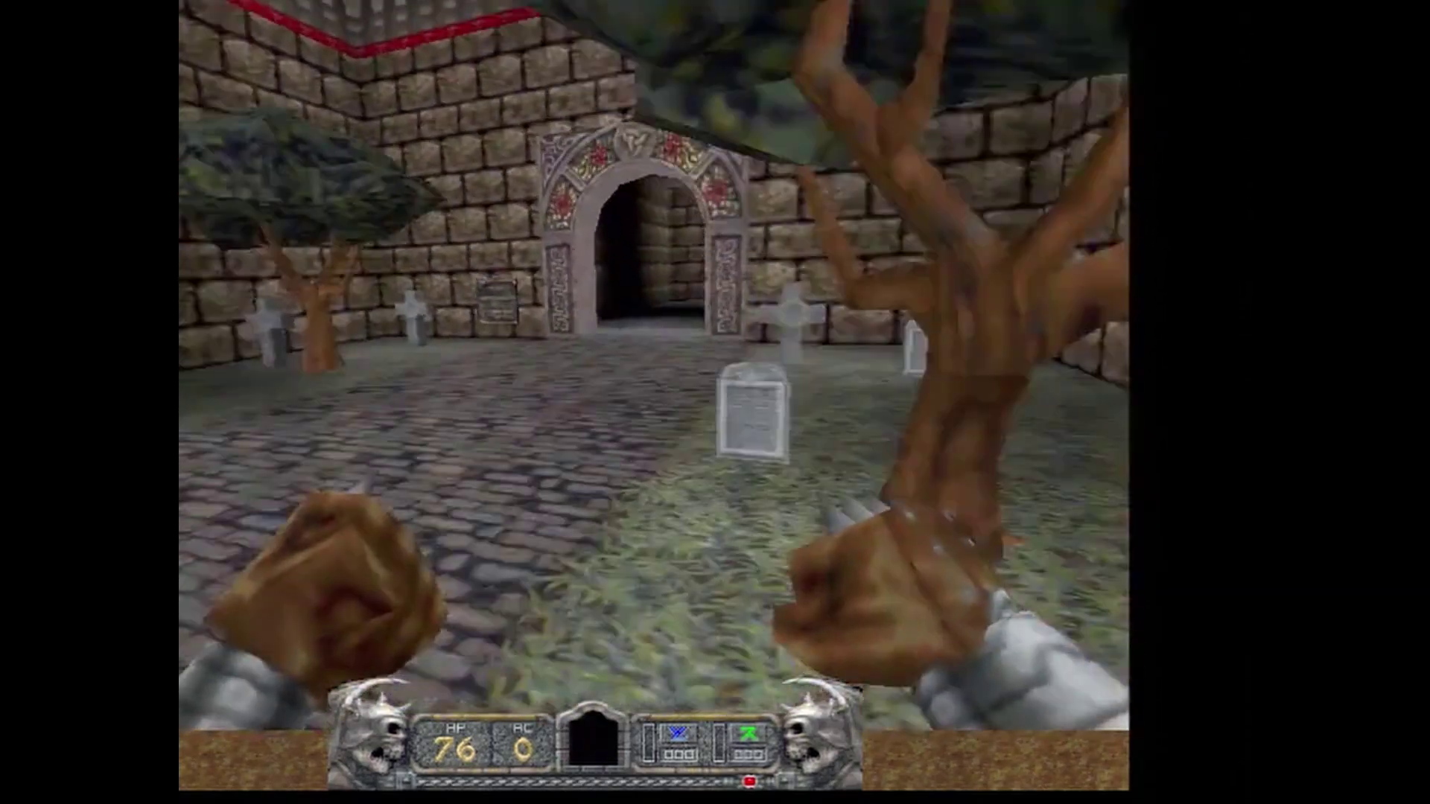
key(w)
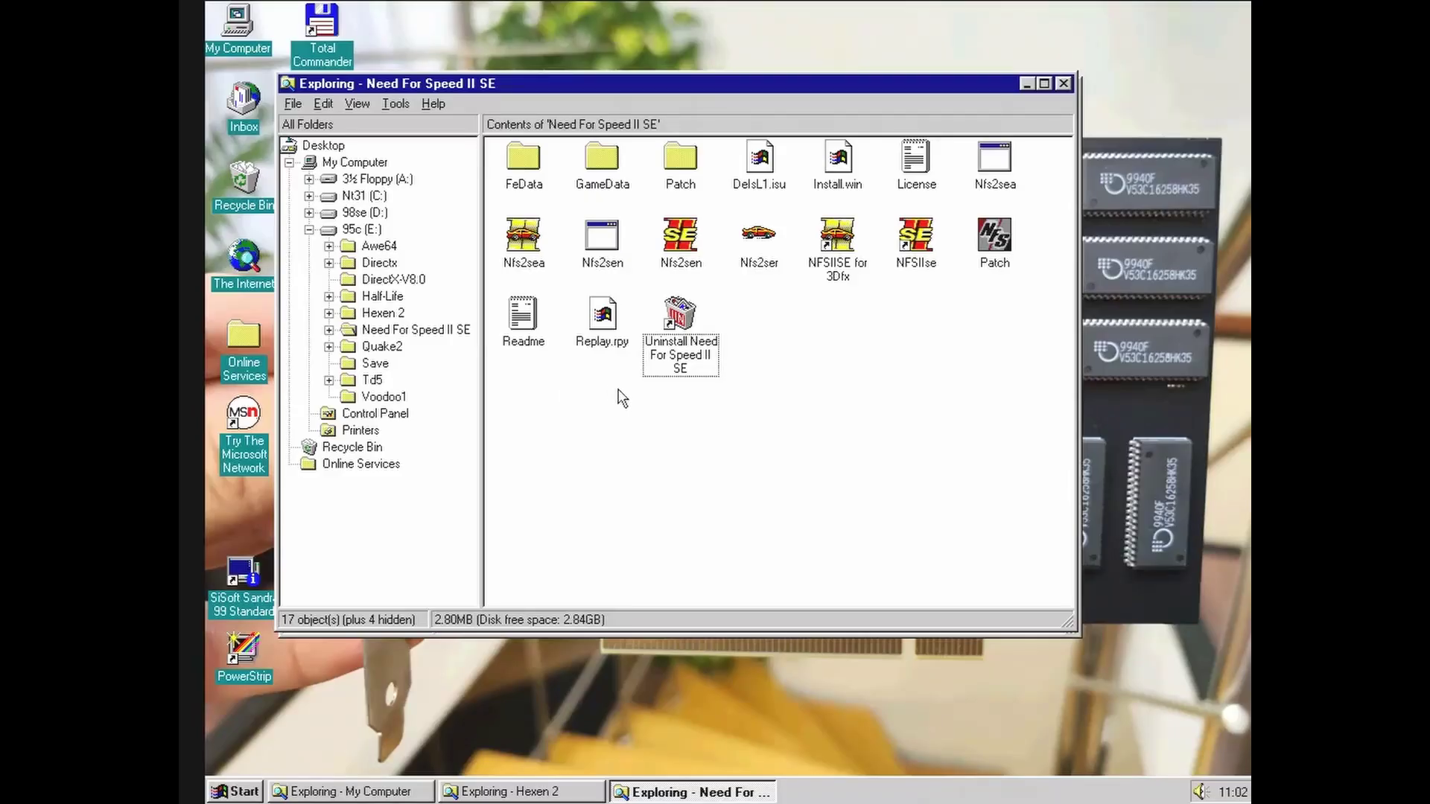
Read and close the Need For Speed II SE readme, then select Nfs2sea.
double_click(541, 343)
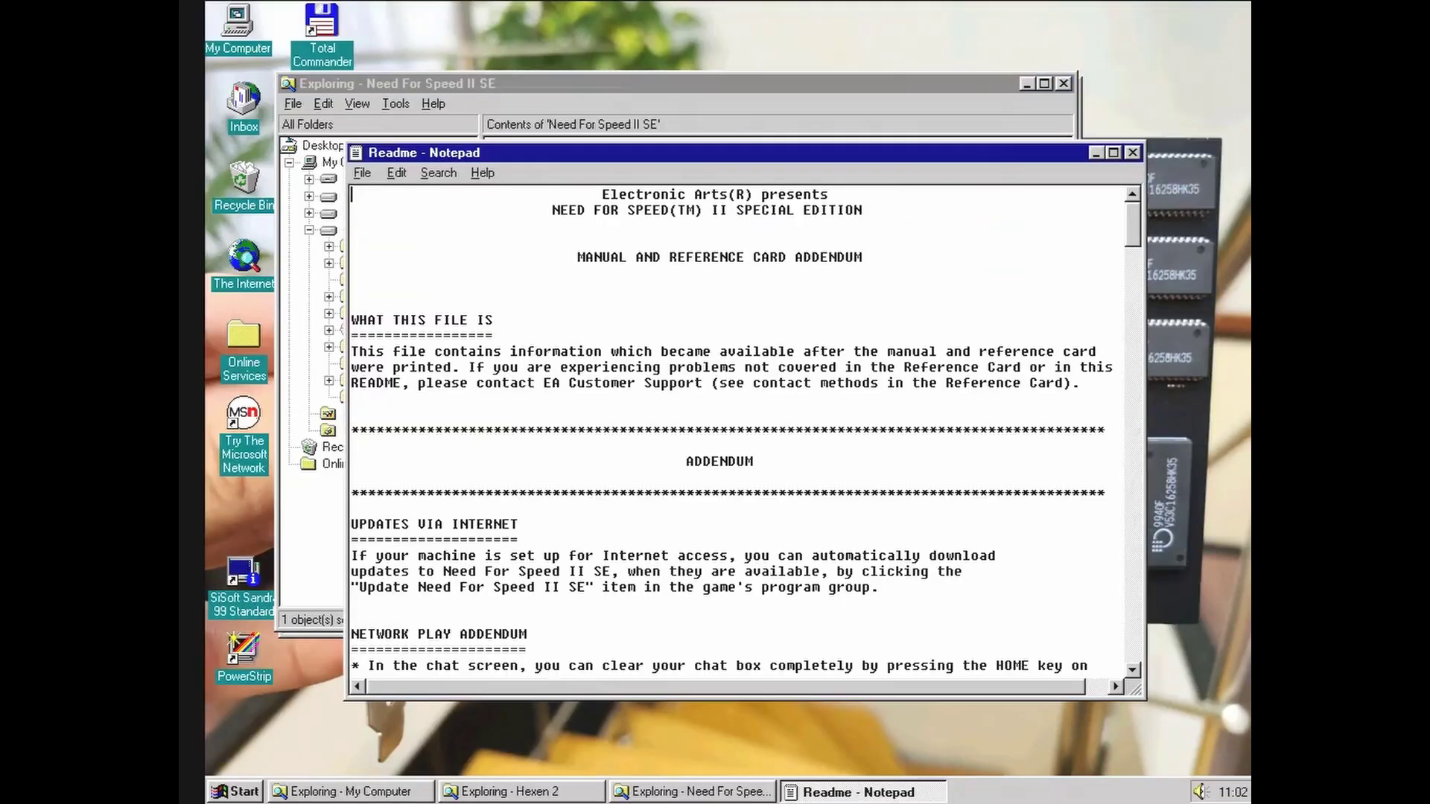
click(1133, 153)
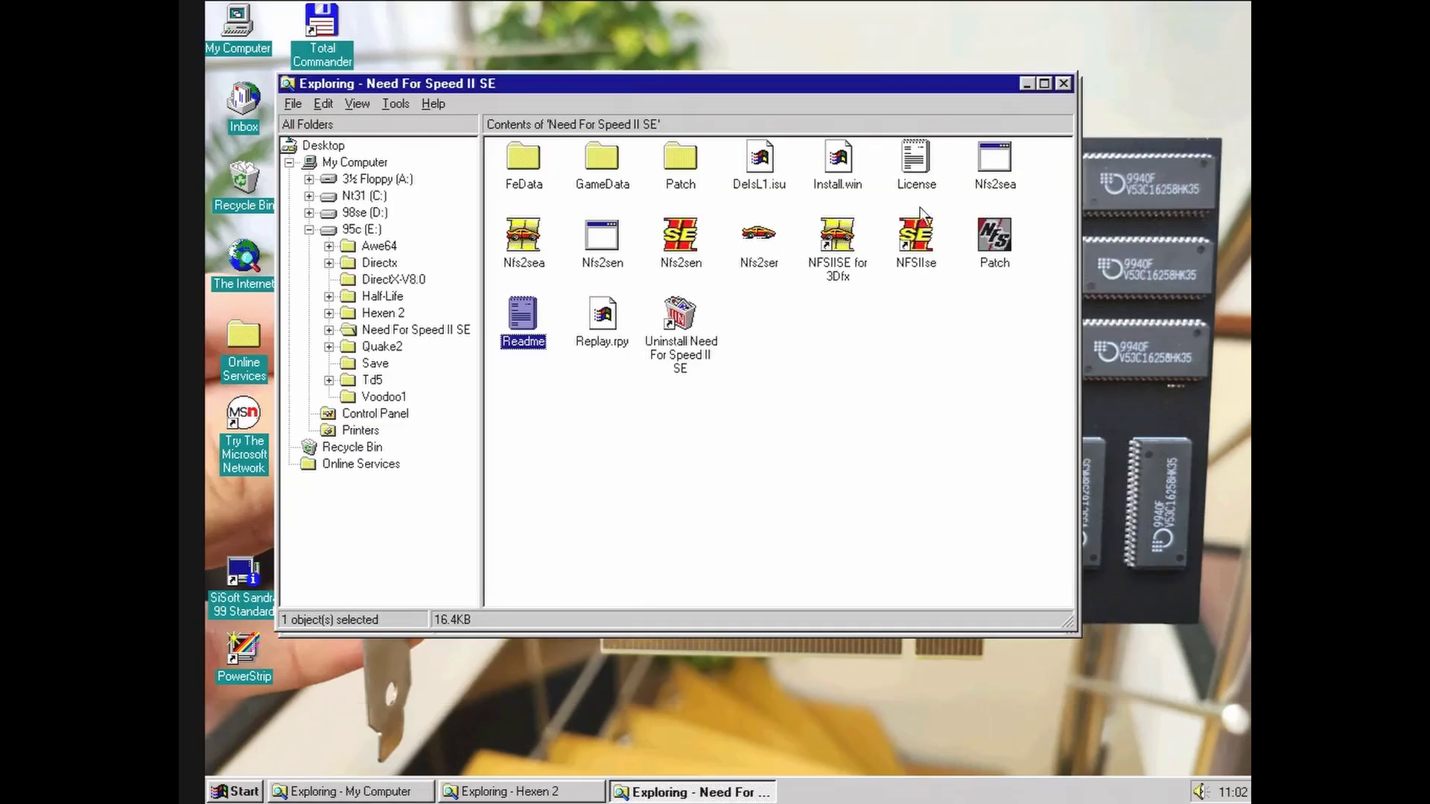
click(989, 177)
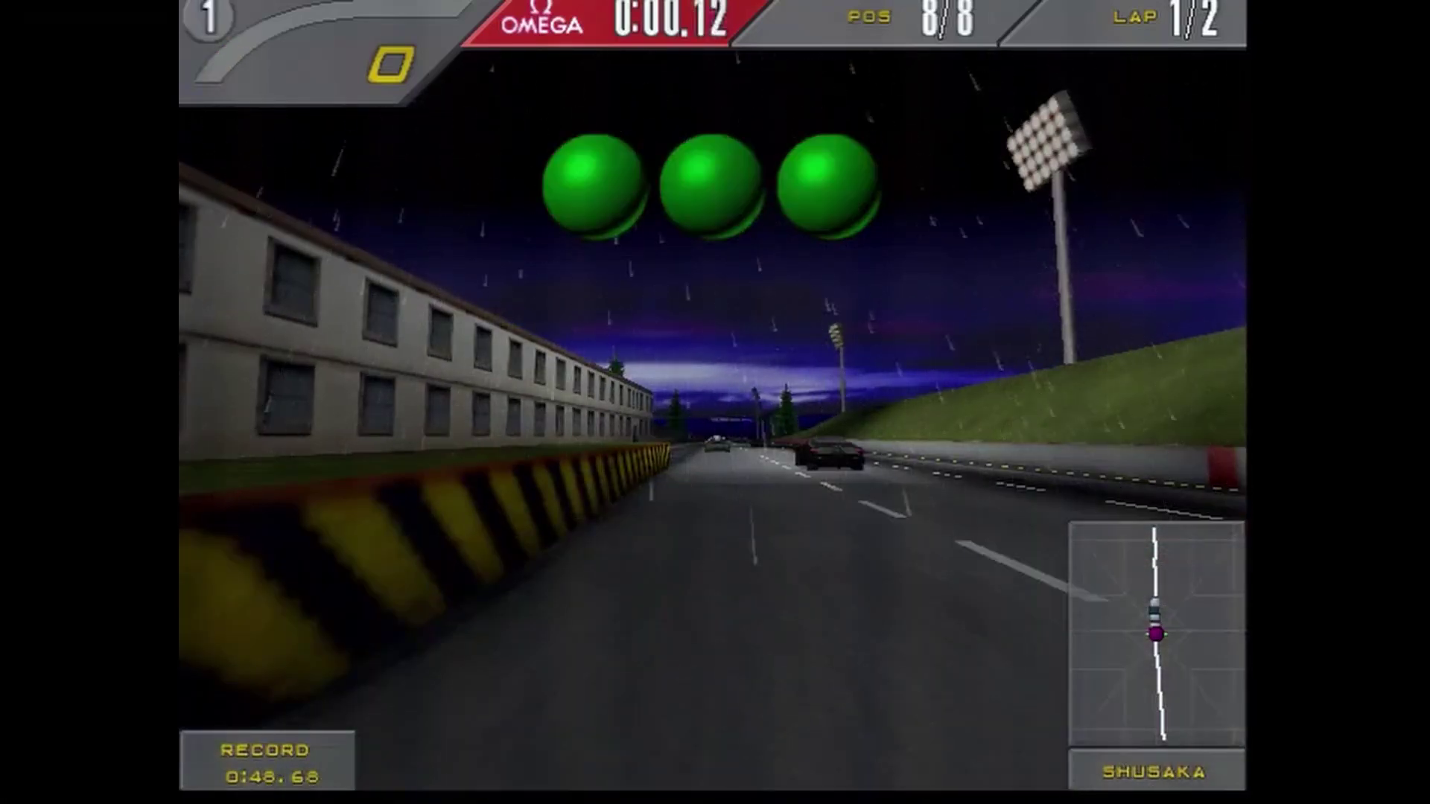
Accelerate off the starting line and follow the left-hand curve at full speed.
key(Up)
key(Up)
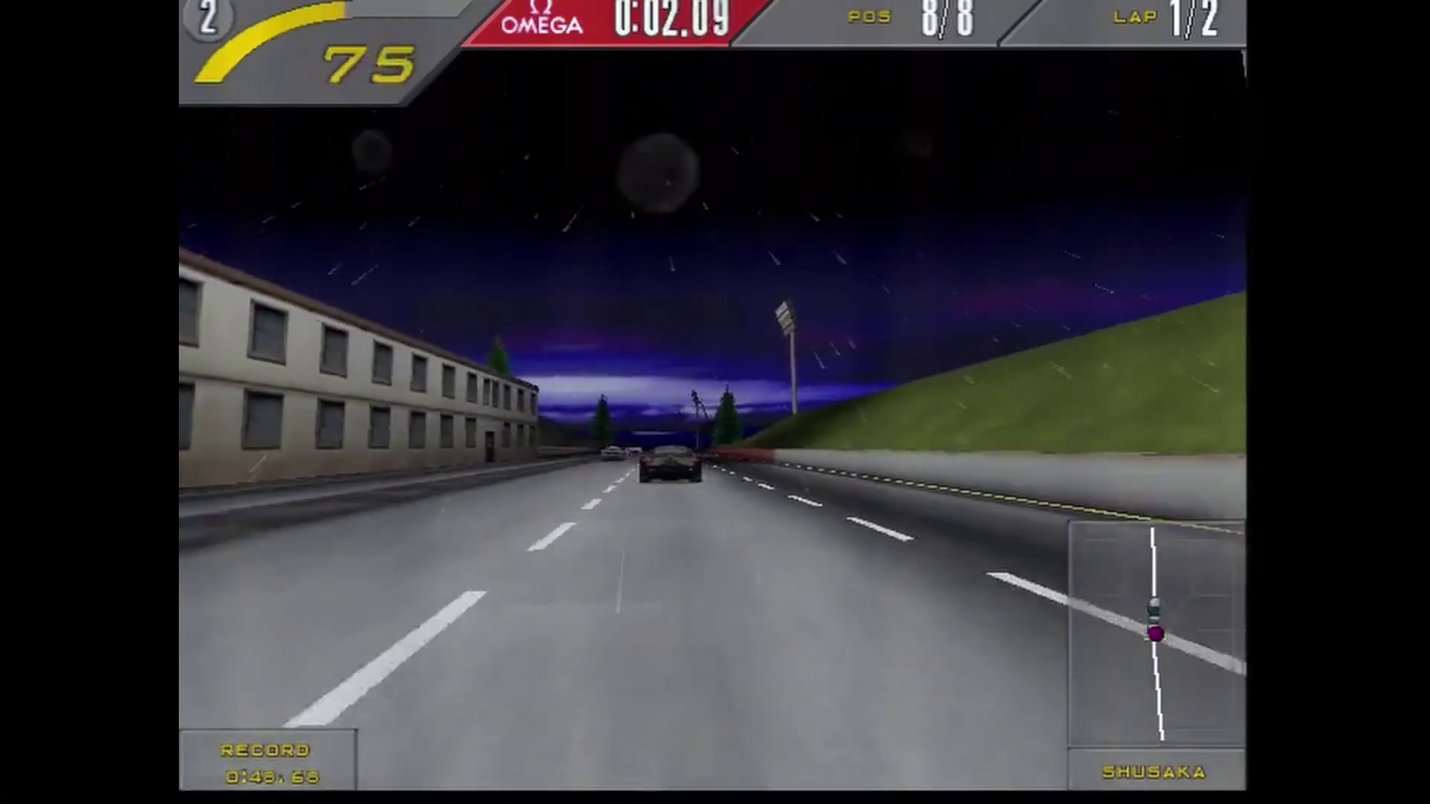
key(Up)
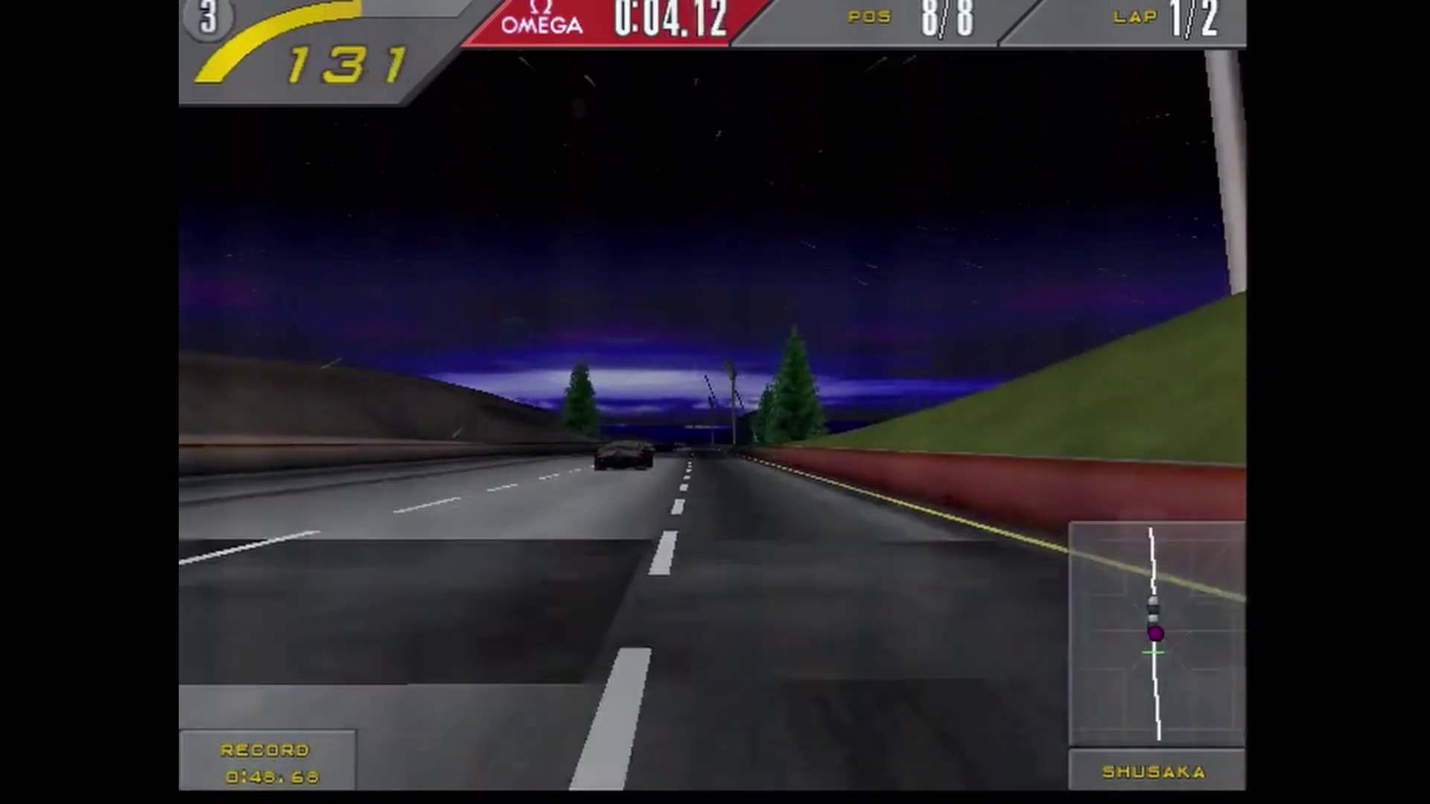
key(Up)
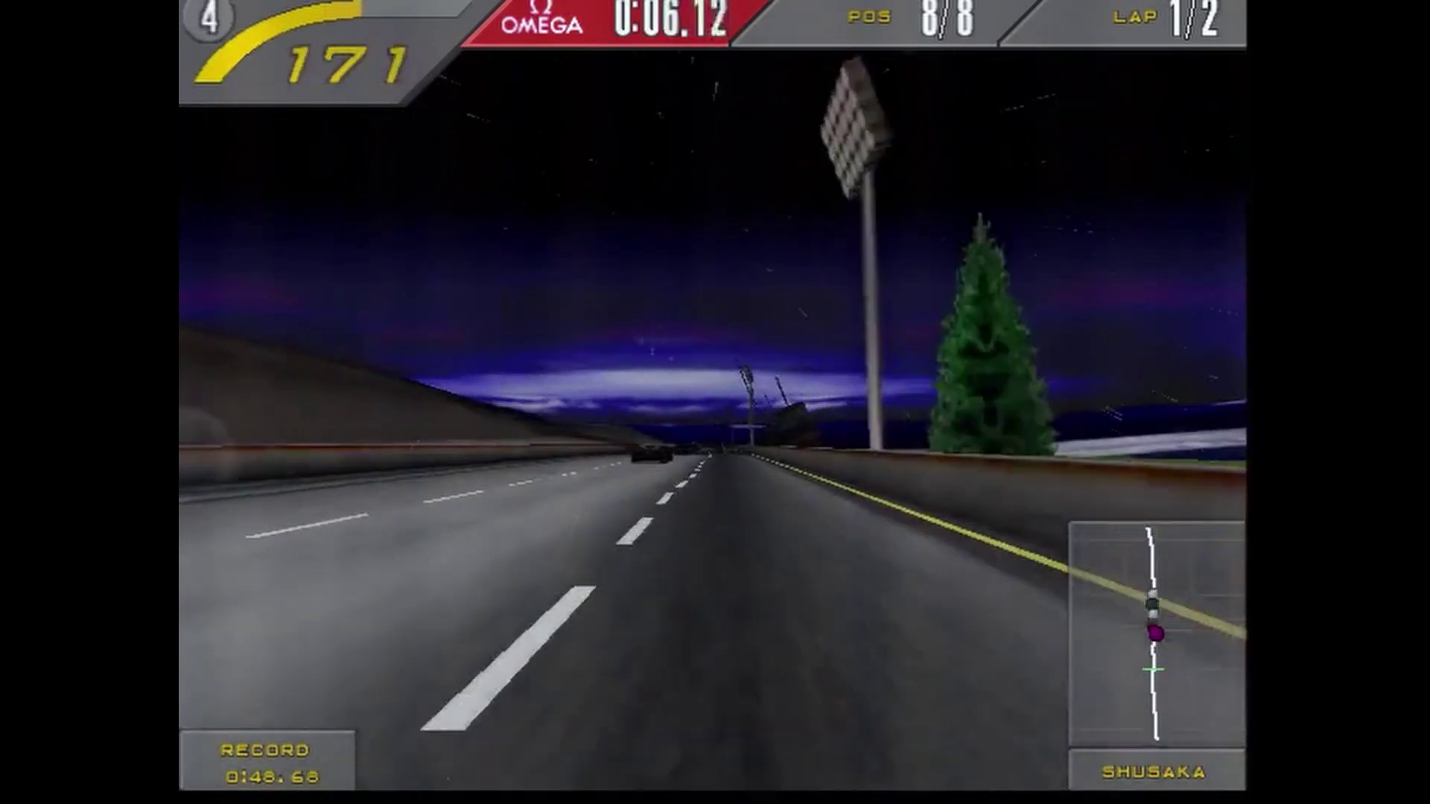
key(Up)
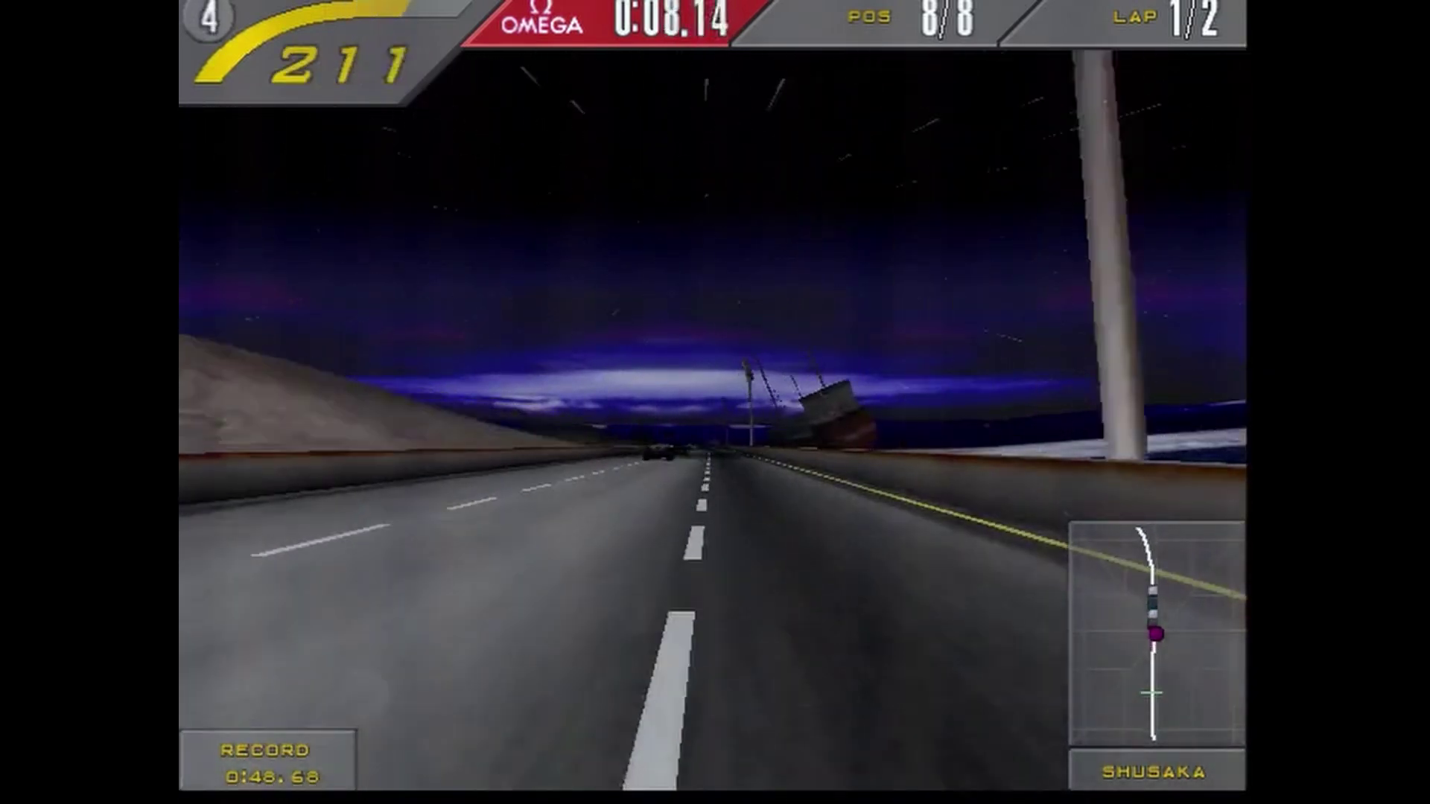
key(Up)
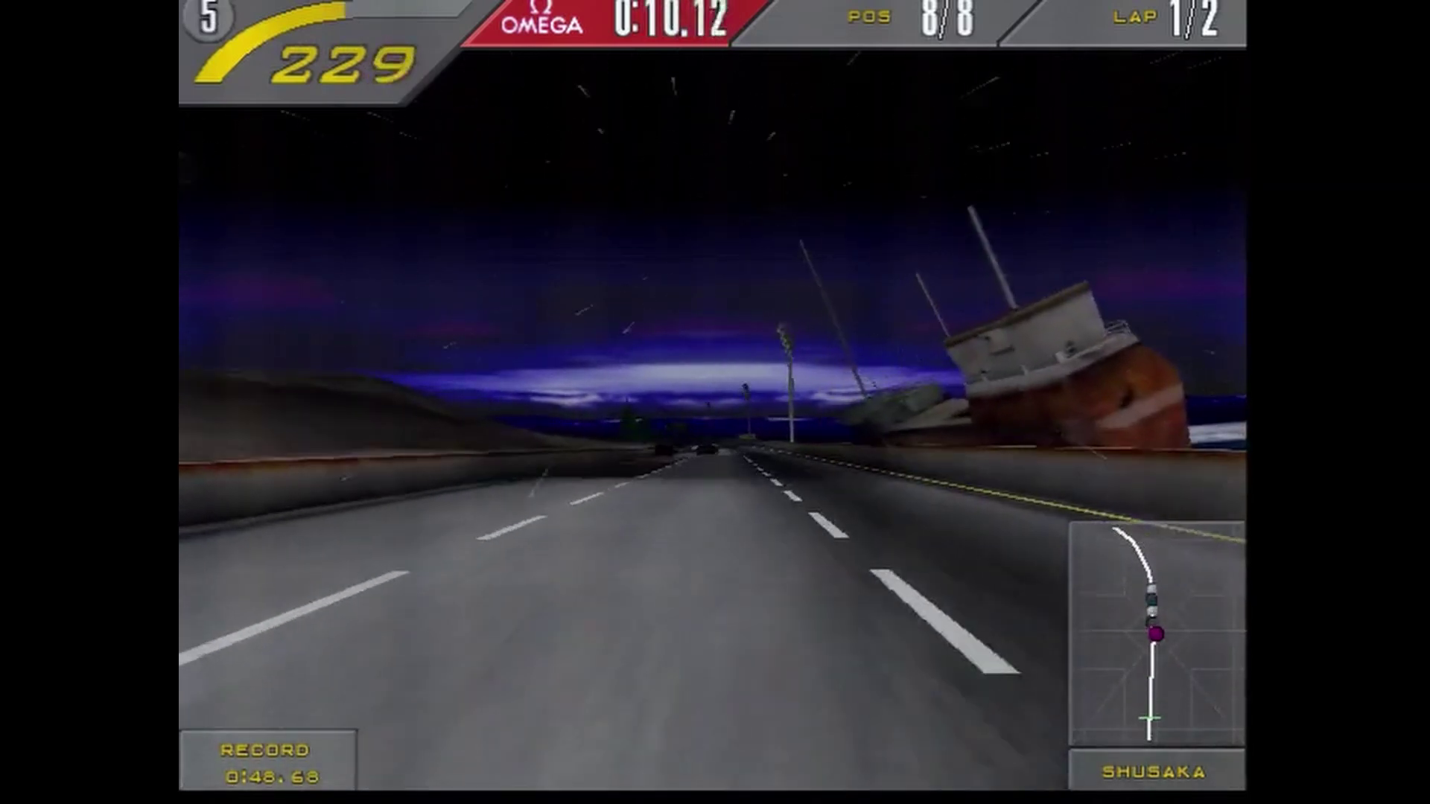
key(Up)
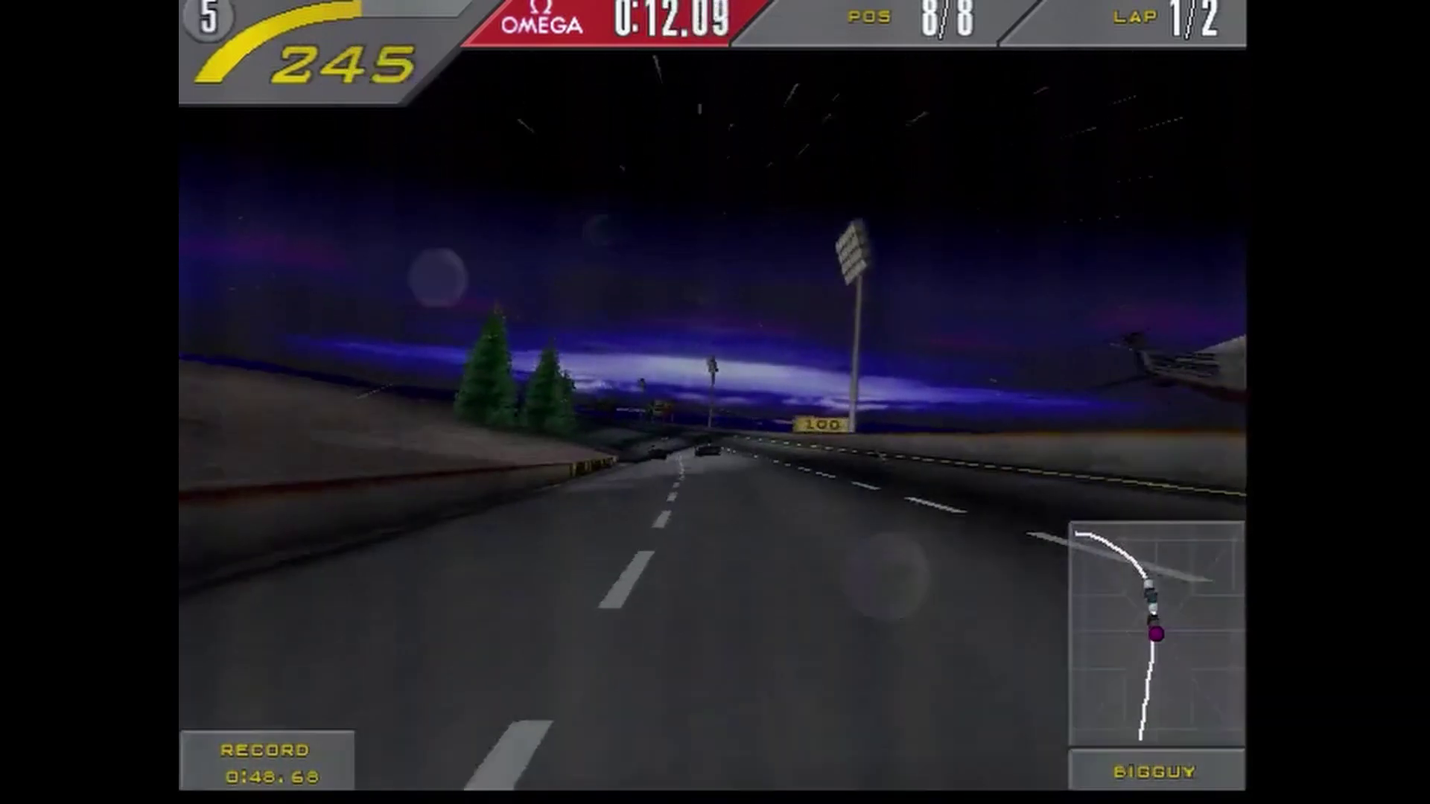
key(Up)
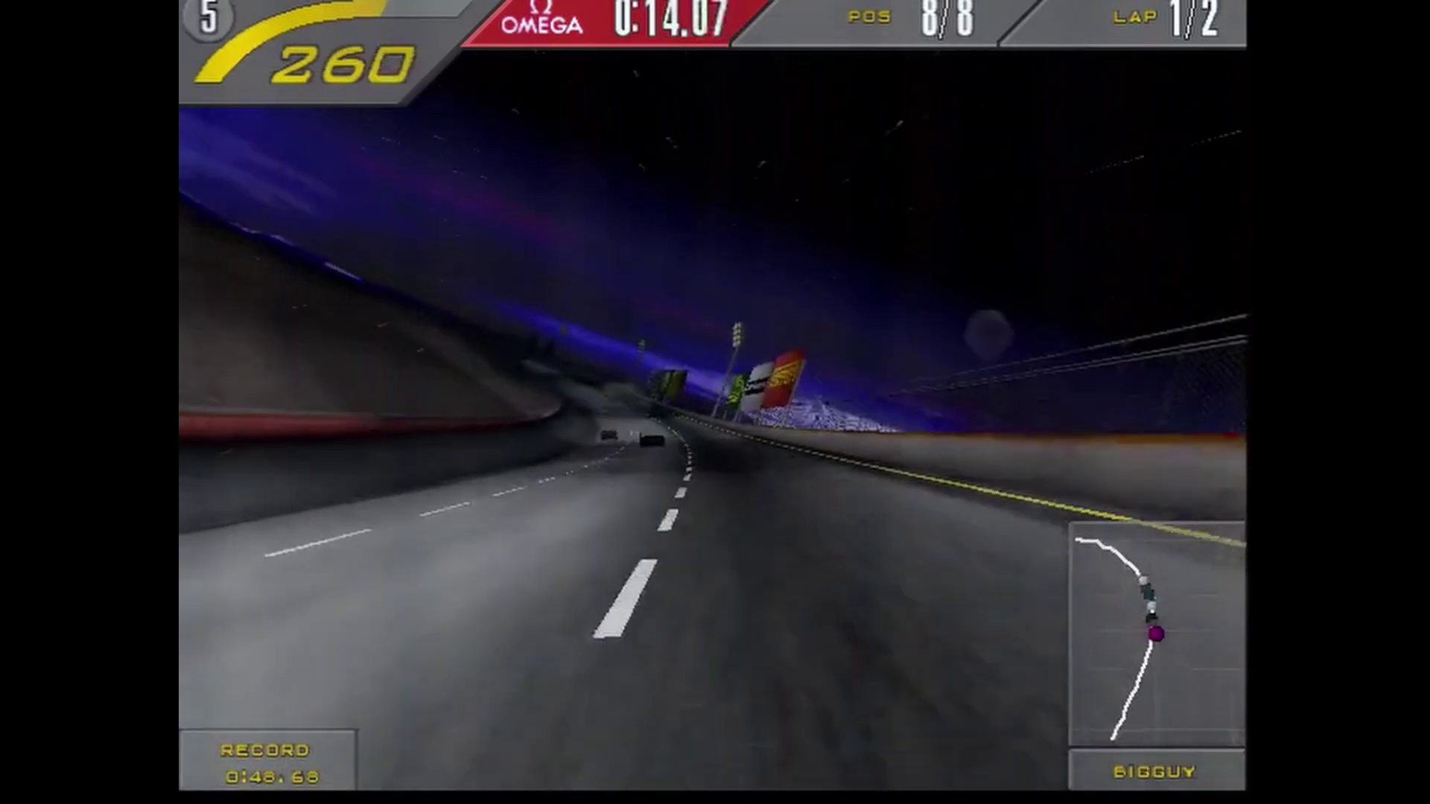
key(Up)
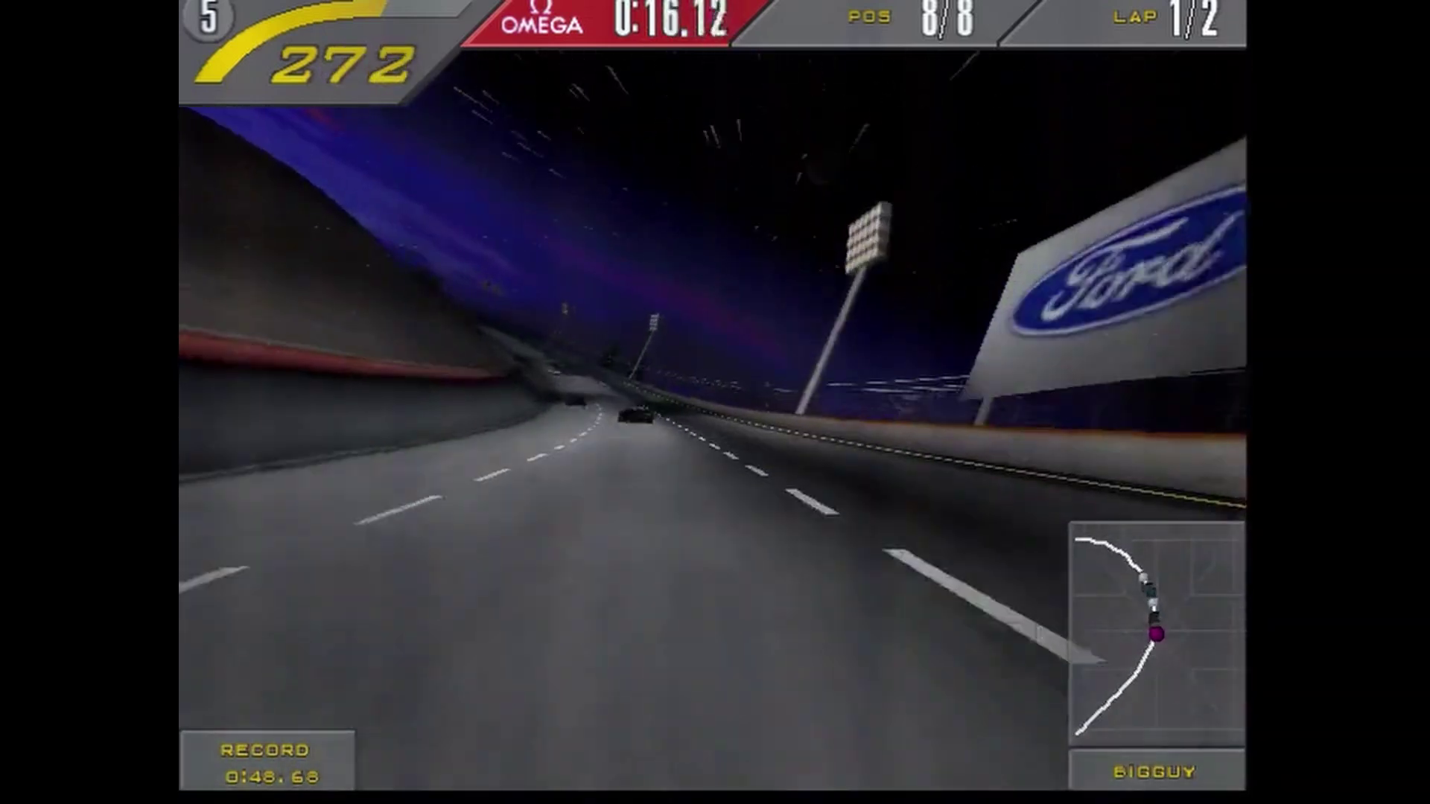
key(Up)
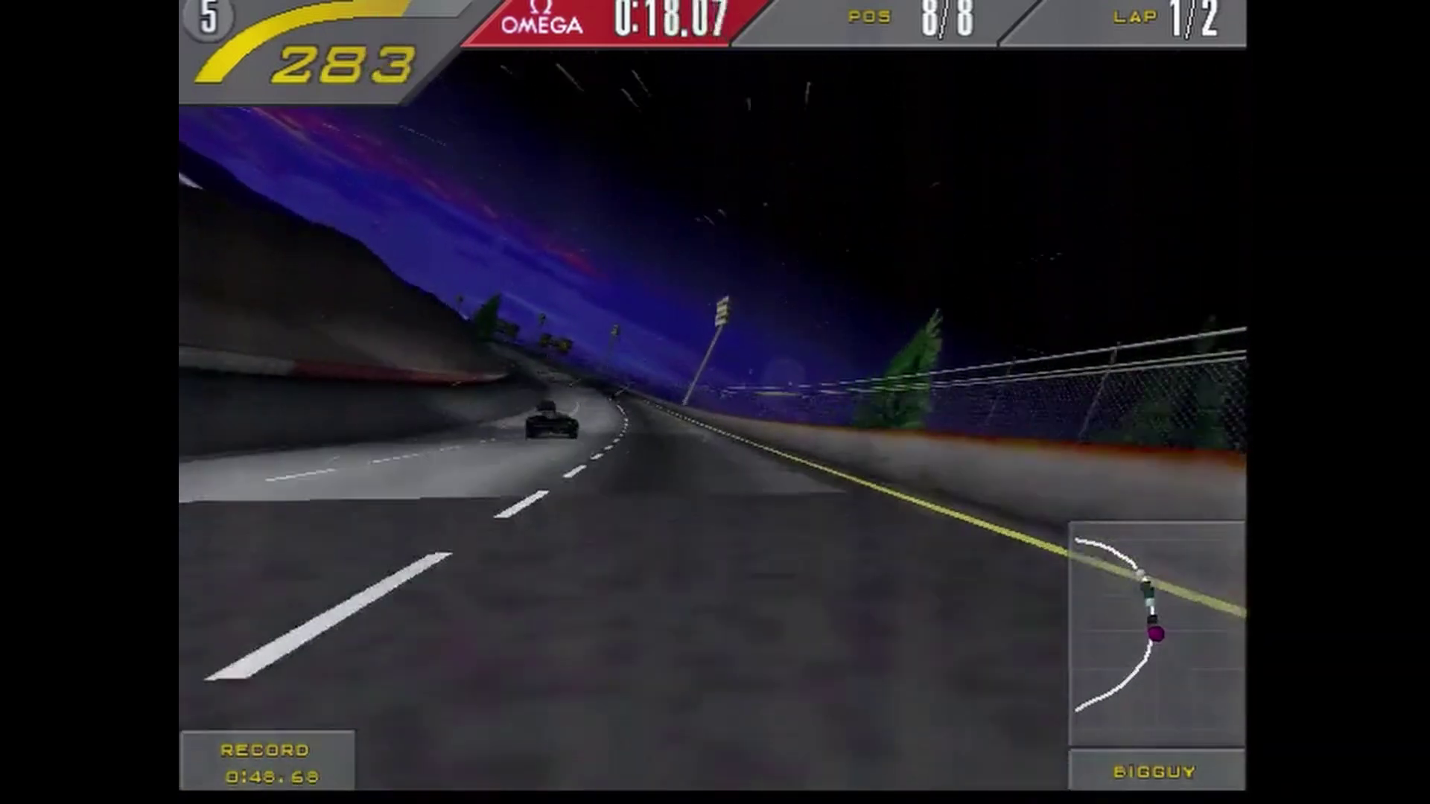
Overtake a rival to reach 7th place, then launch the Quake2 executable.
key(Up)
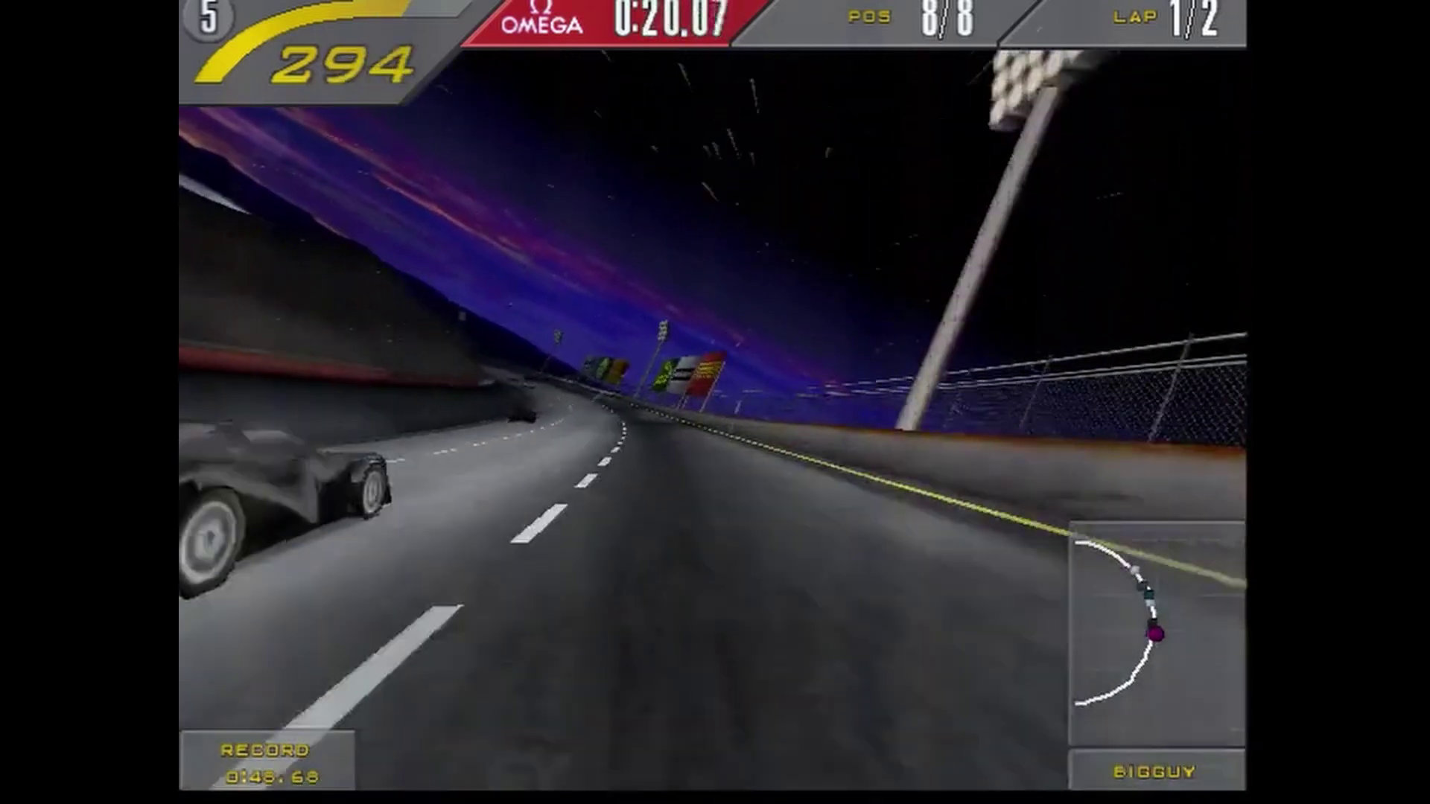
key(Up)
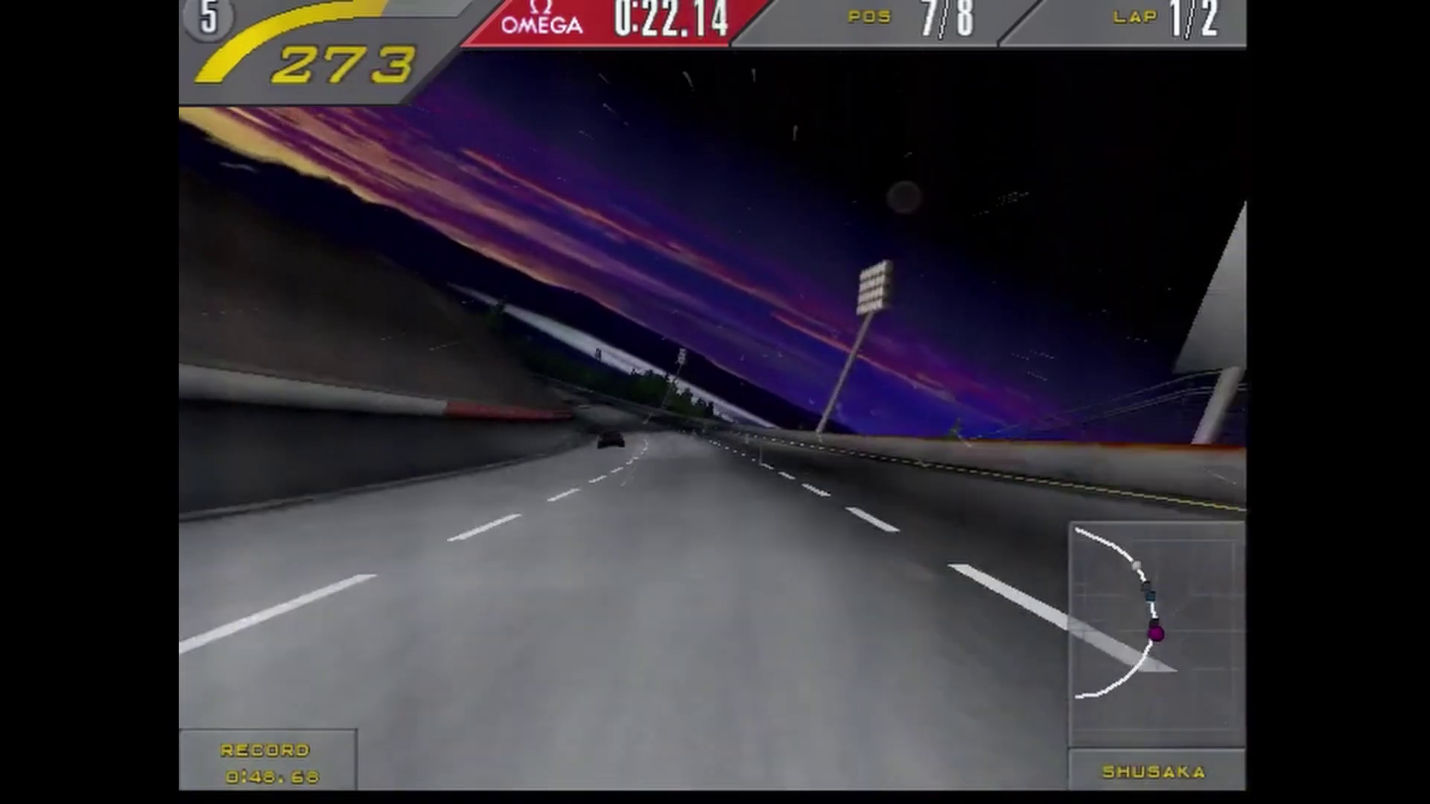
key(Up)
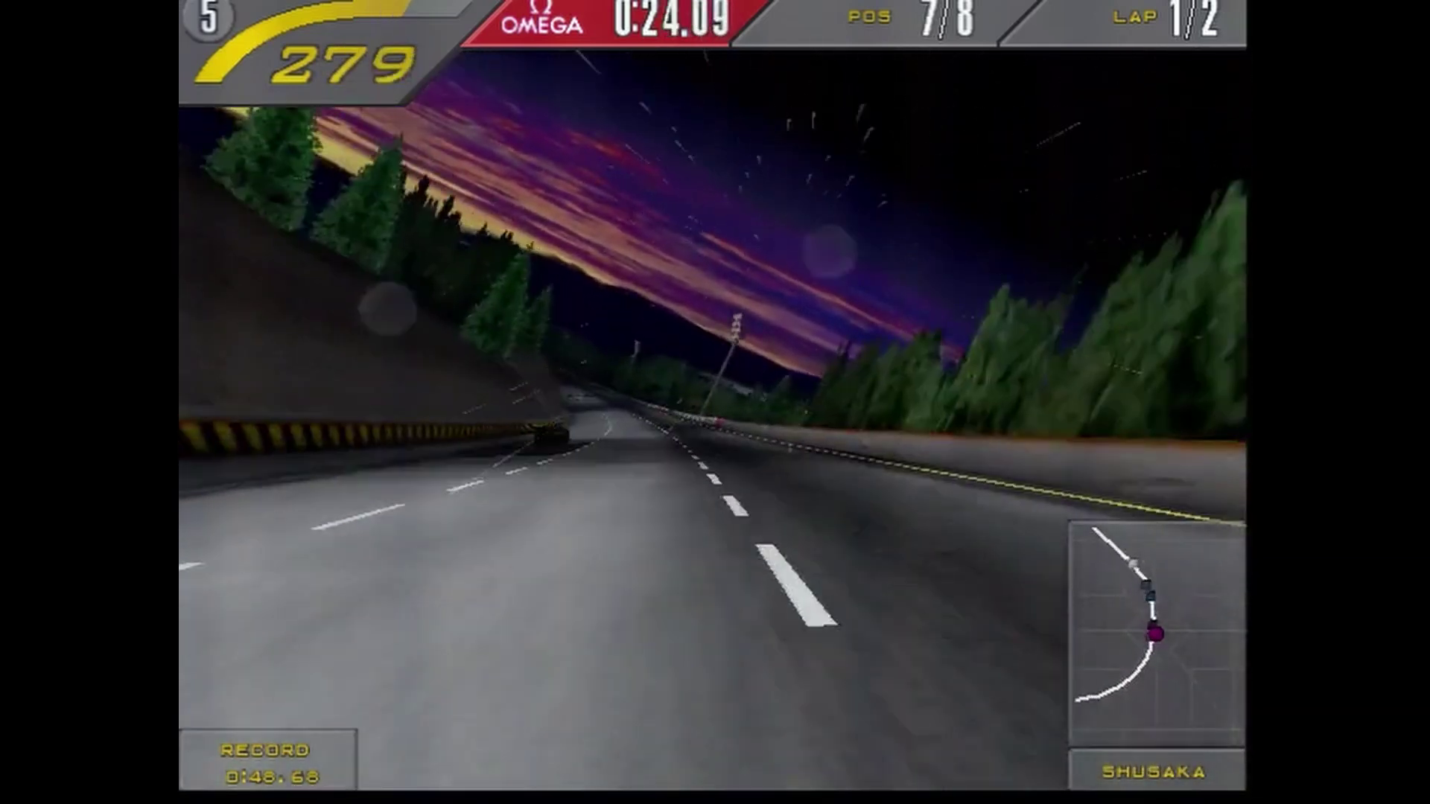
key(Up)
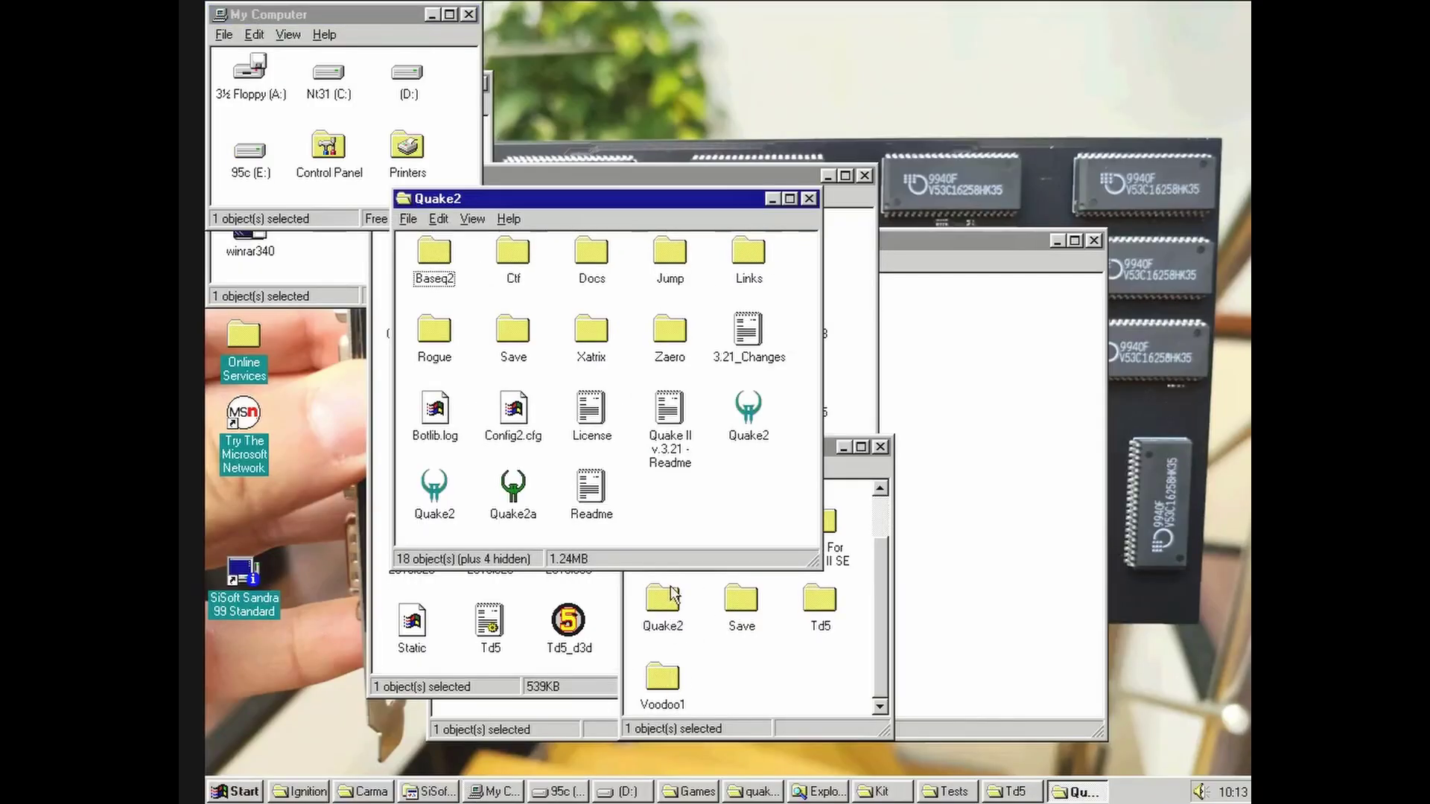
click(767, 438)
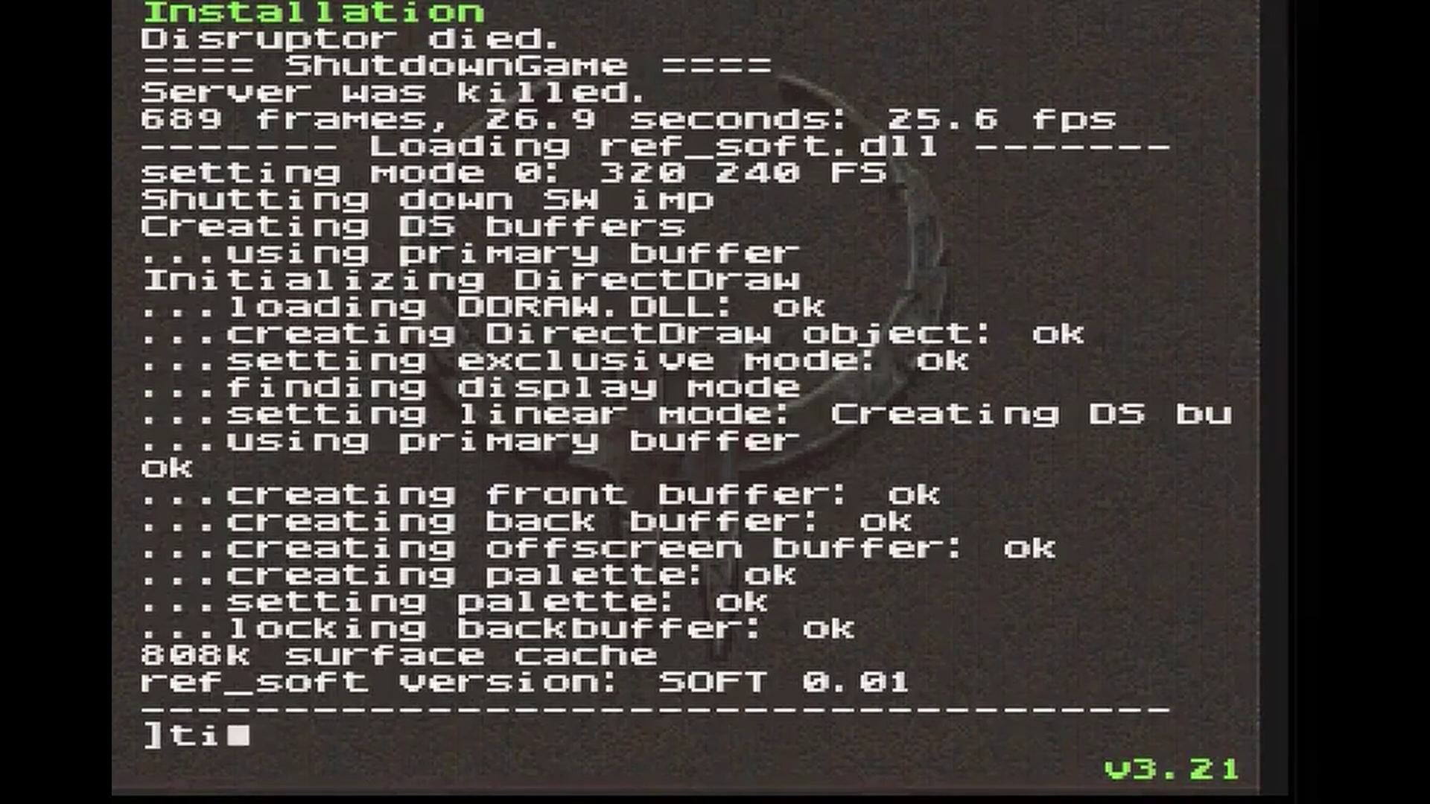
Run the demo1.dm2 timedemo with timedemo 1, getting 17.3 fps in software mode.
text(1)
key(Return)
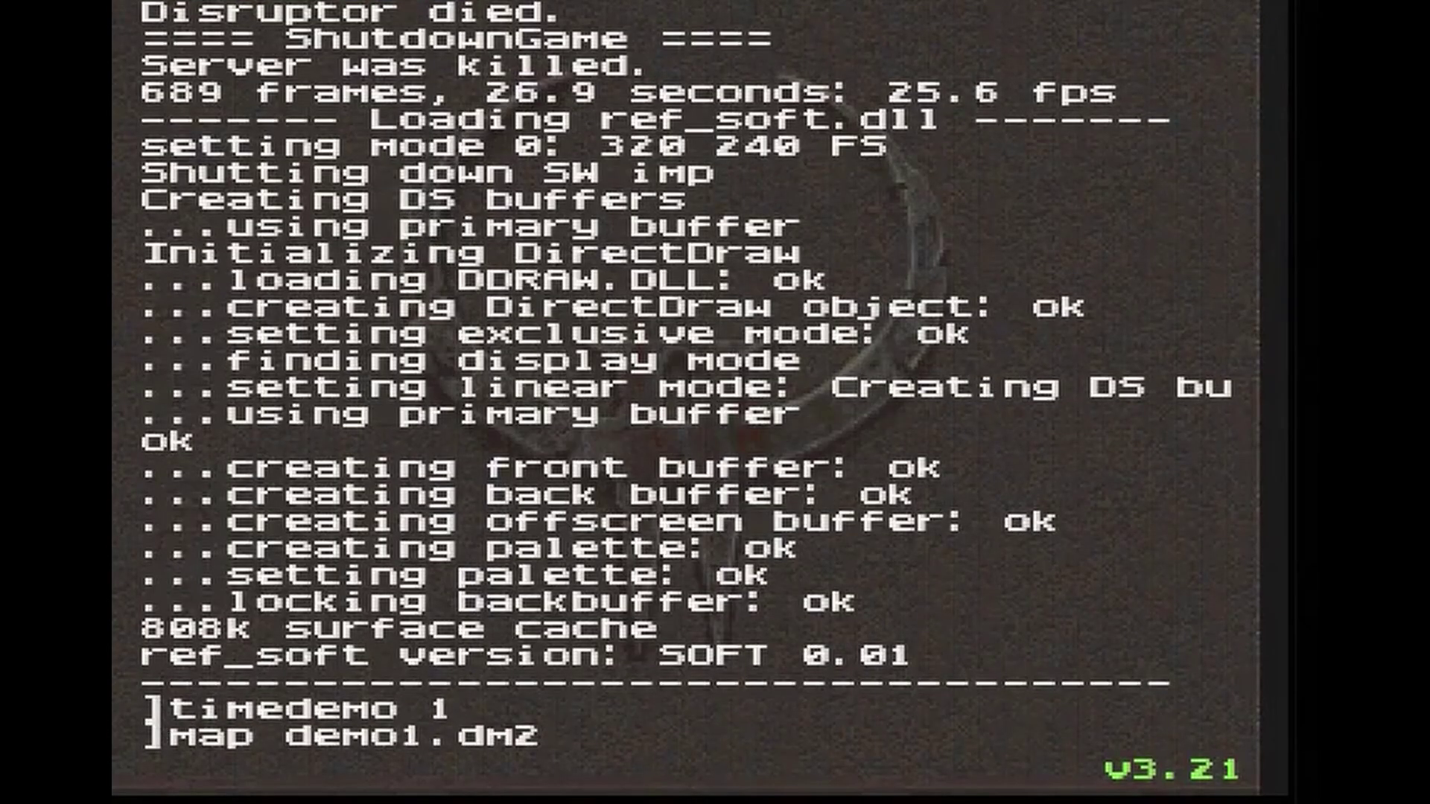
key(Return)
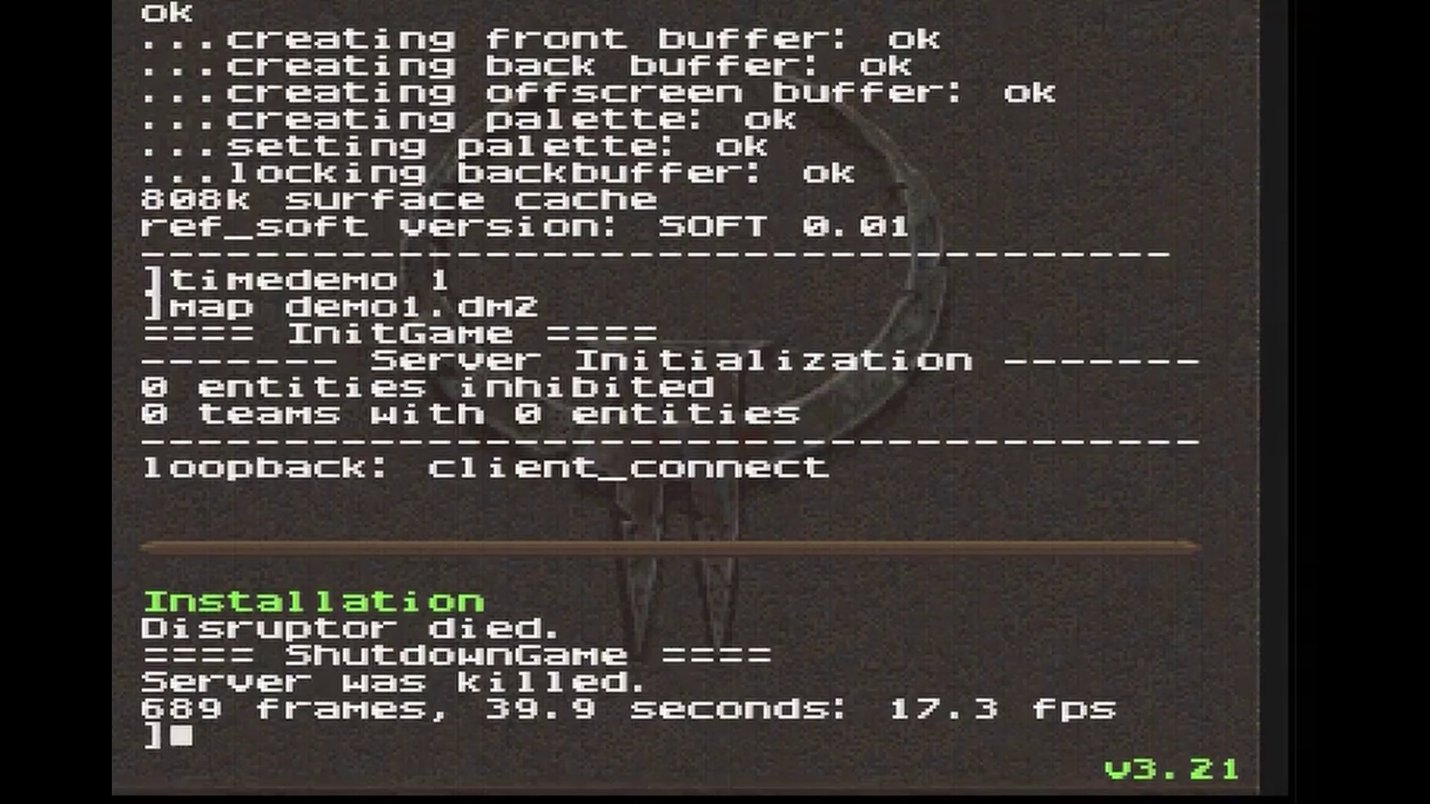
Change Quake II's video driver from software to 3Dfx OpenGL at 640 480.
key(Escape)
key(Down)
key(Down)
key(Down)
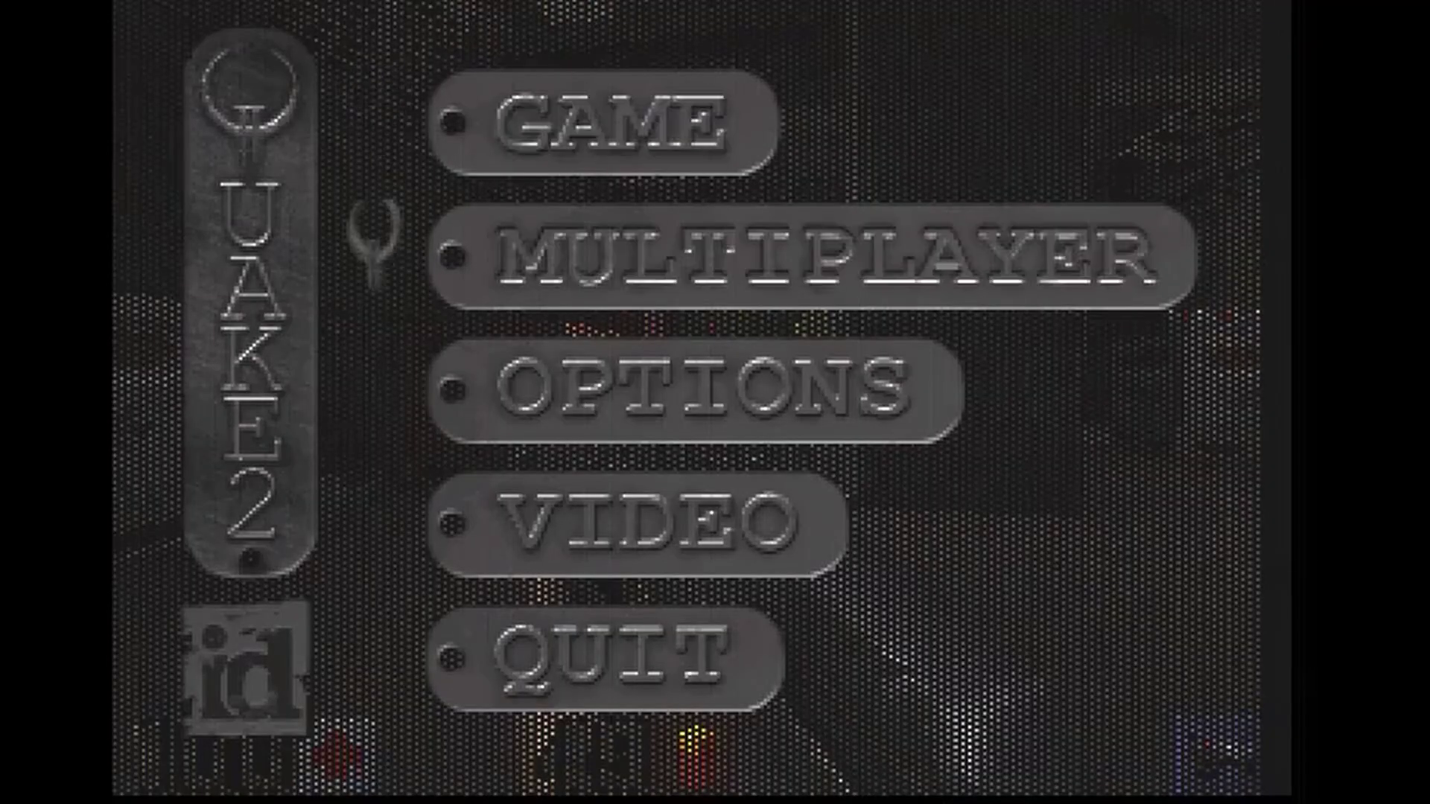
key(Return)
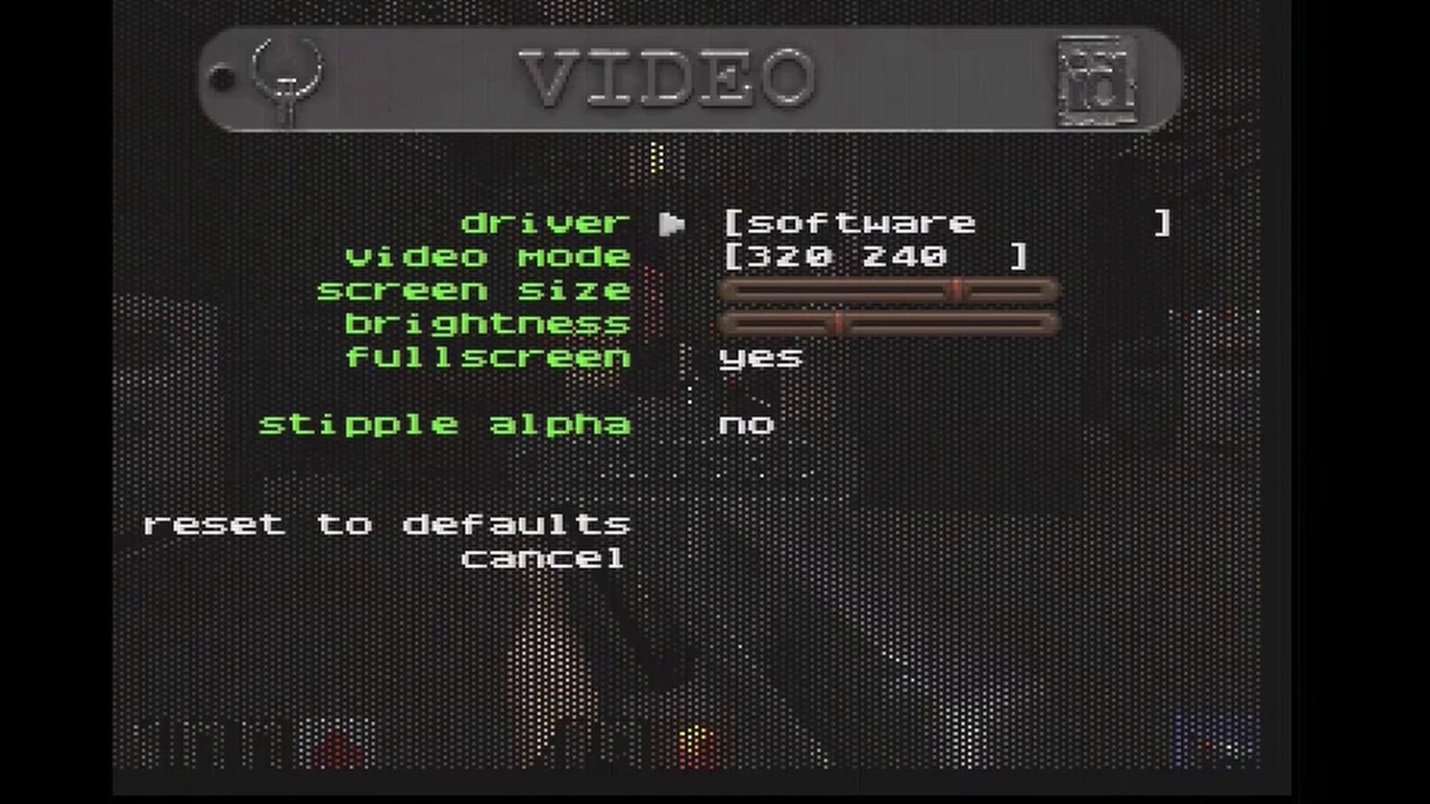
key(Right)
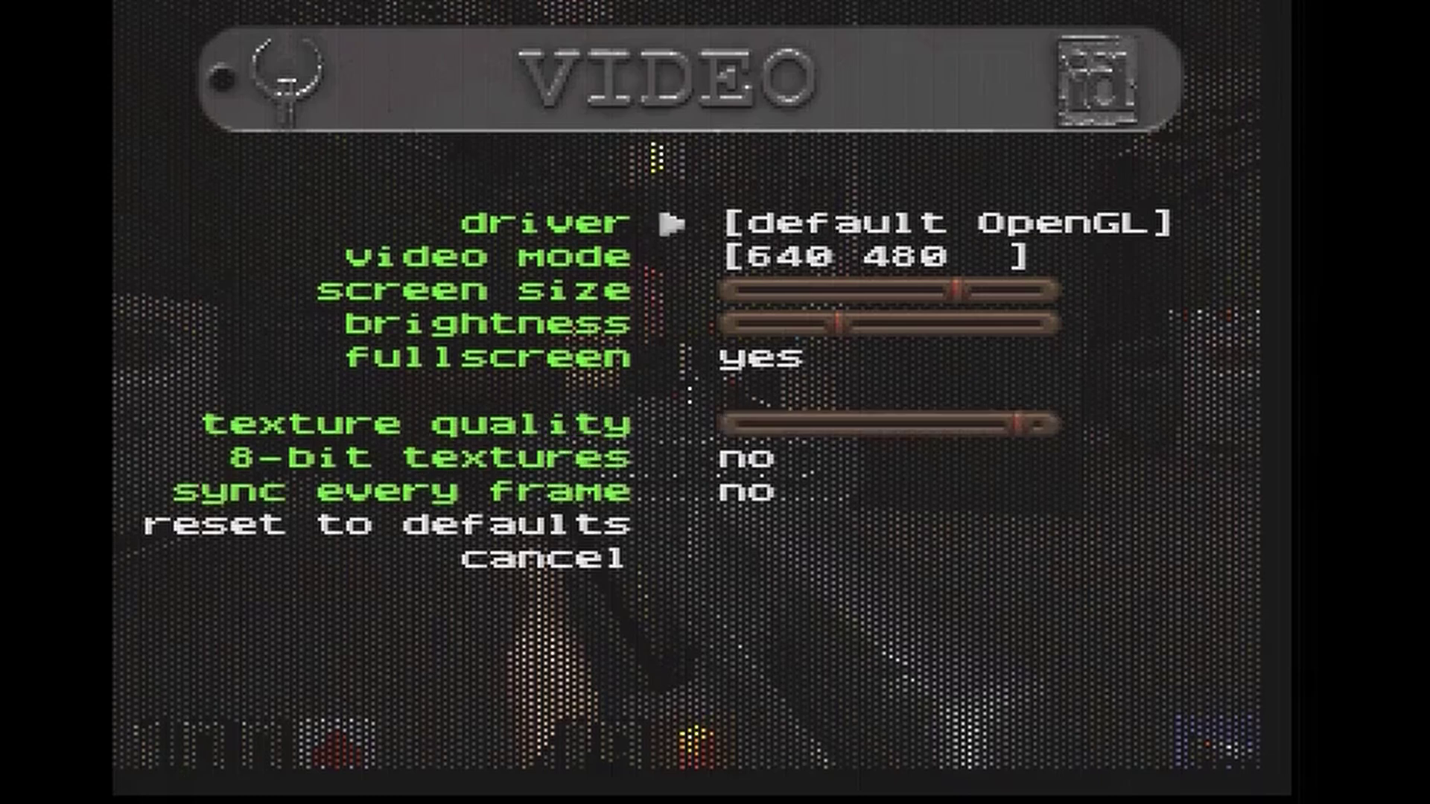
key(Right)
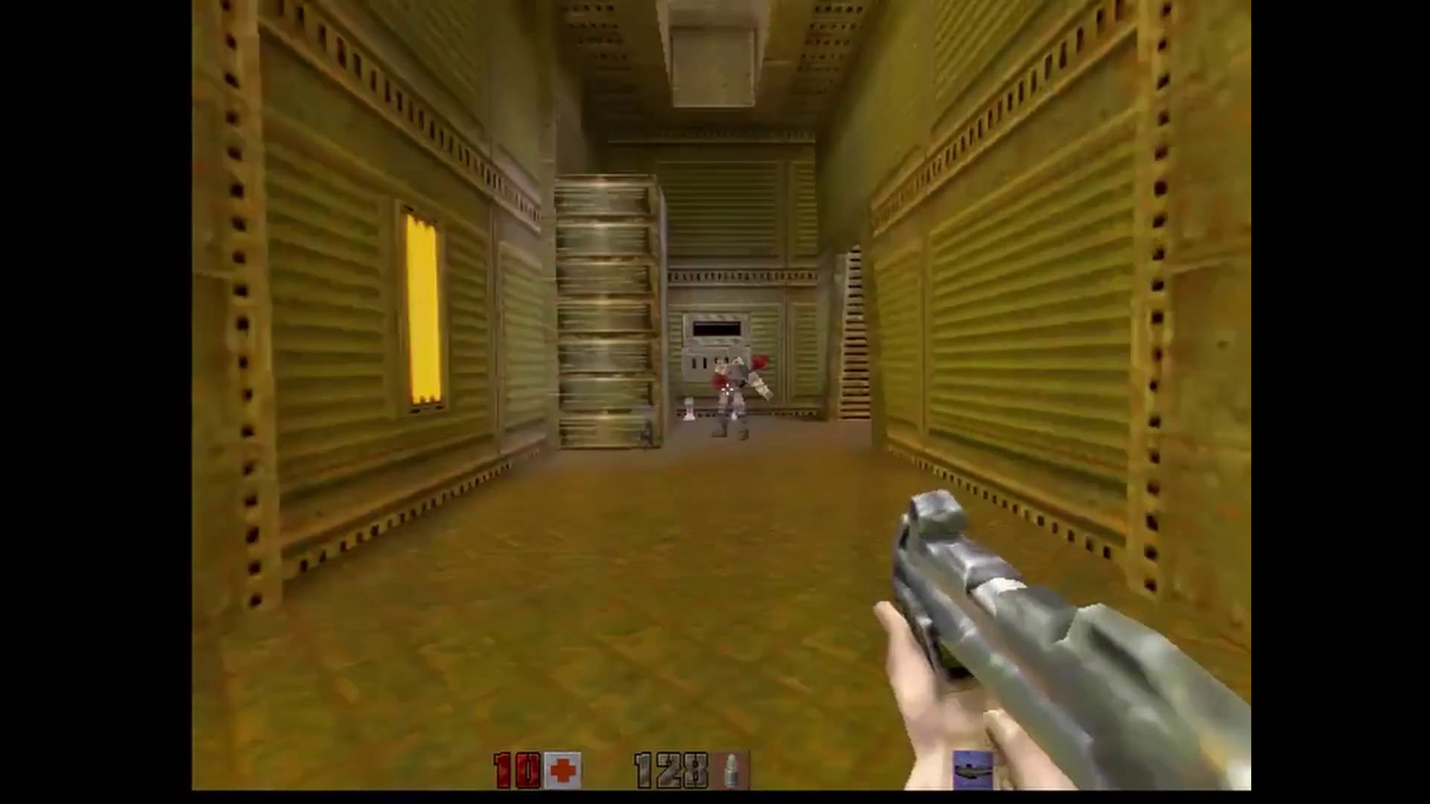
Shoot the corridor enemy, grab the bullets, and destroy the enemy on the ledge.
click(726, 387)
key(w)
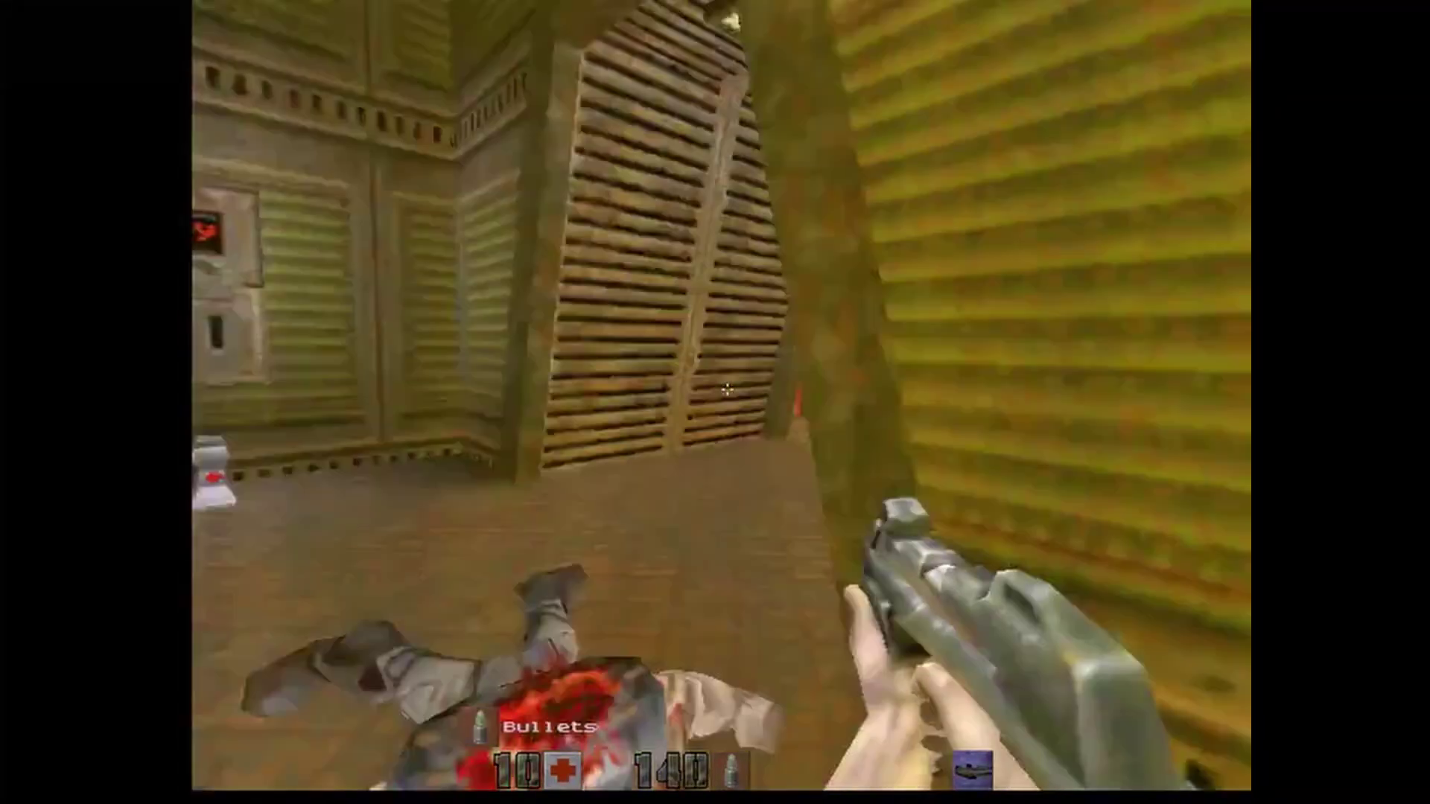
key(w)
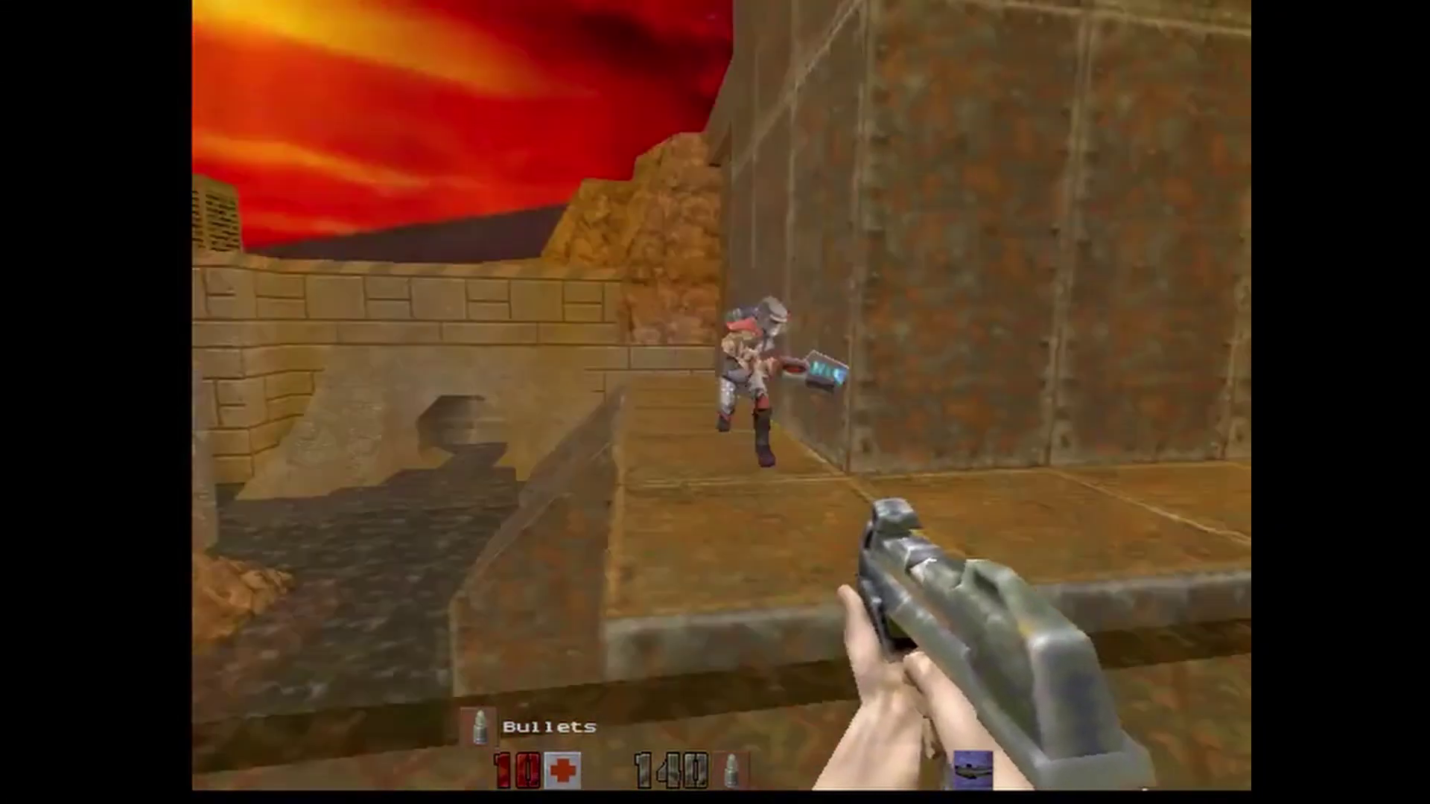
click(726, 387)
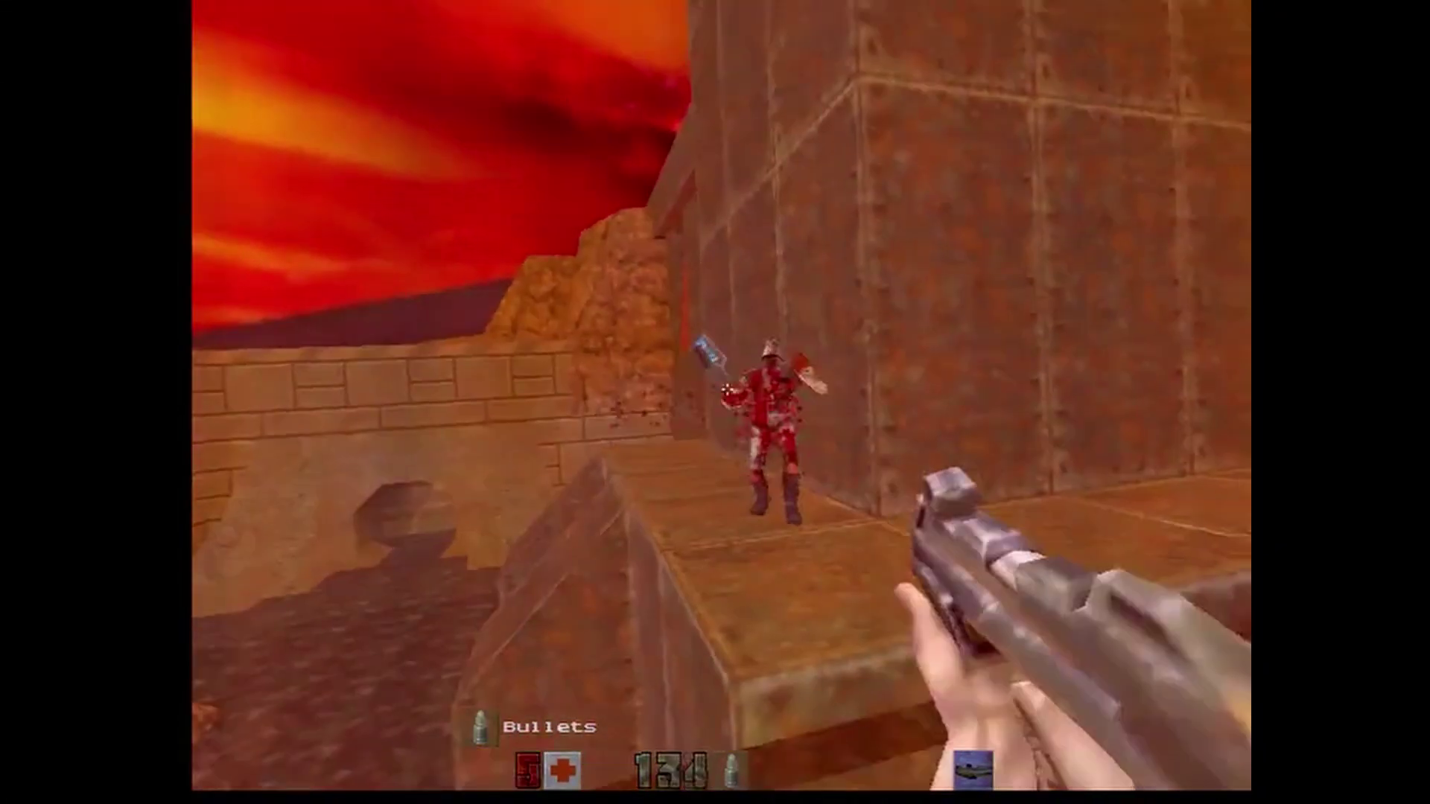
click(726, 387)
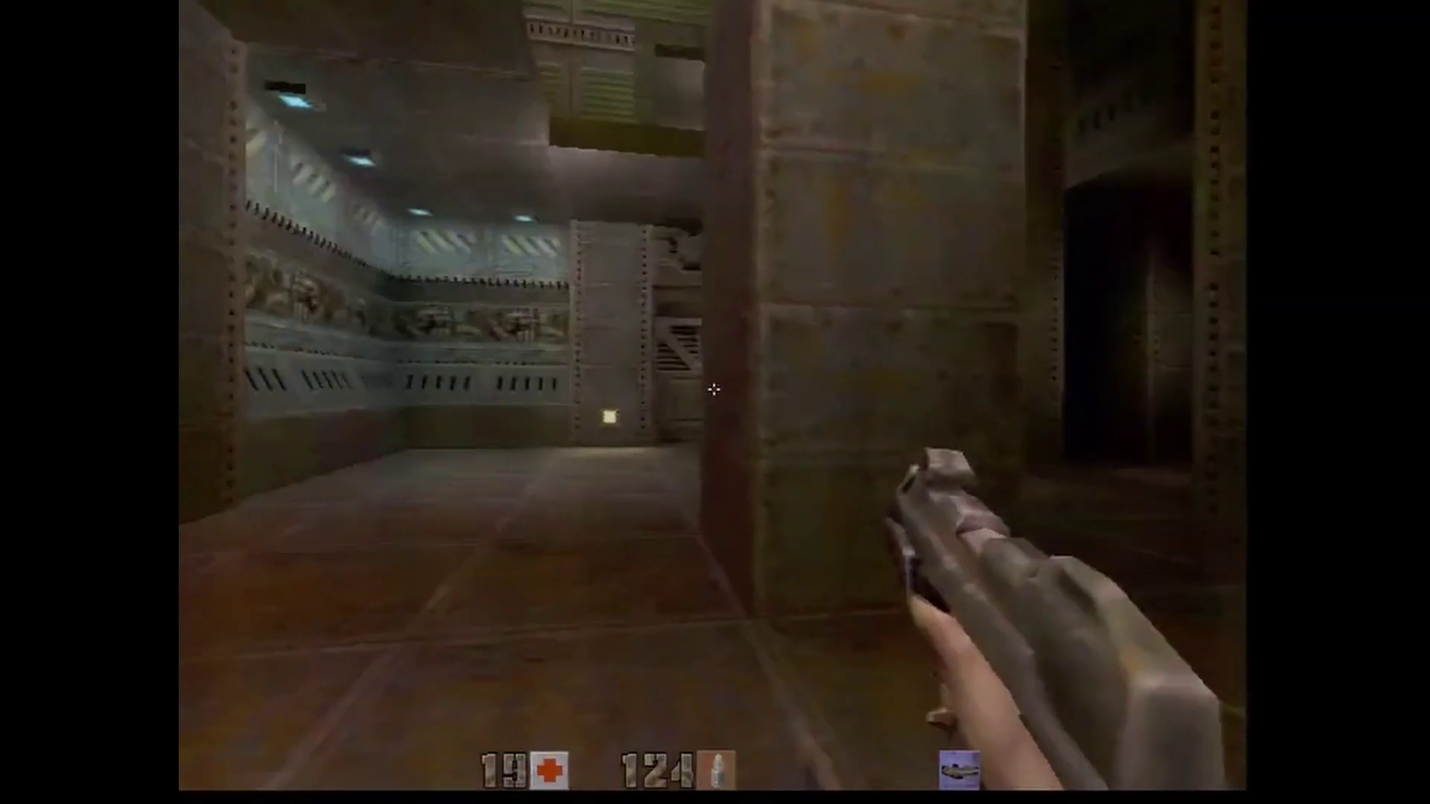
Clear enemies in the room and next corridor while collecting the Bullets pickups.
click(713, 389)
click(714, 389)
key(w)
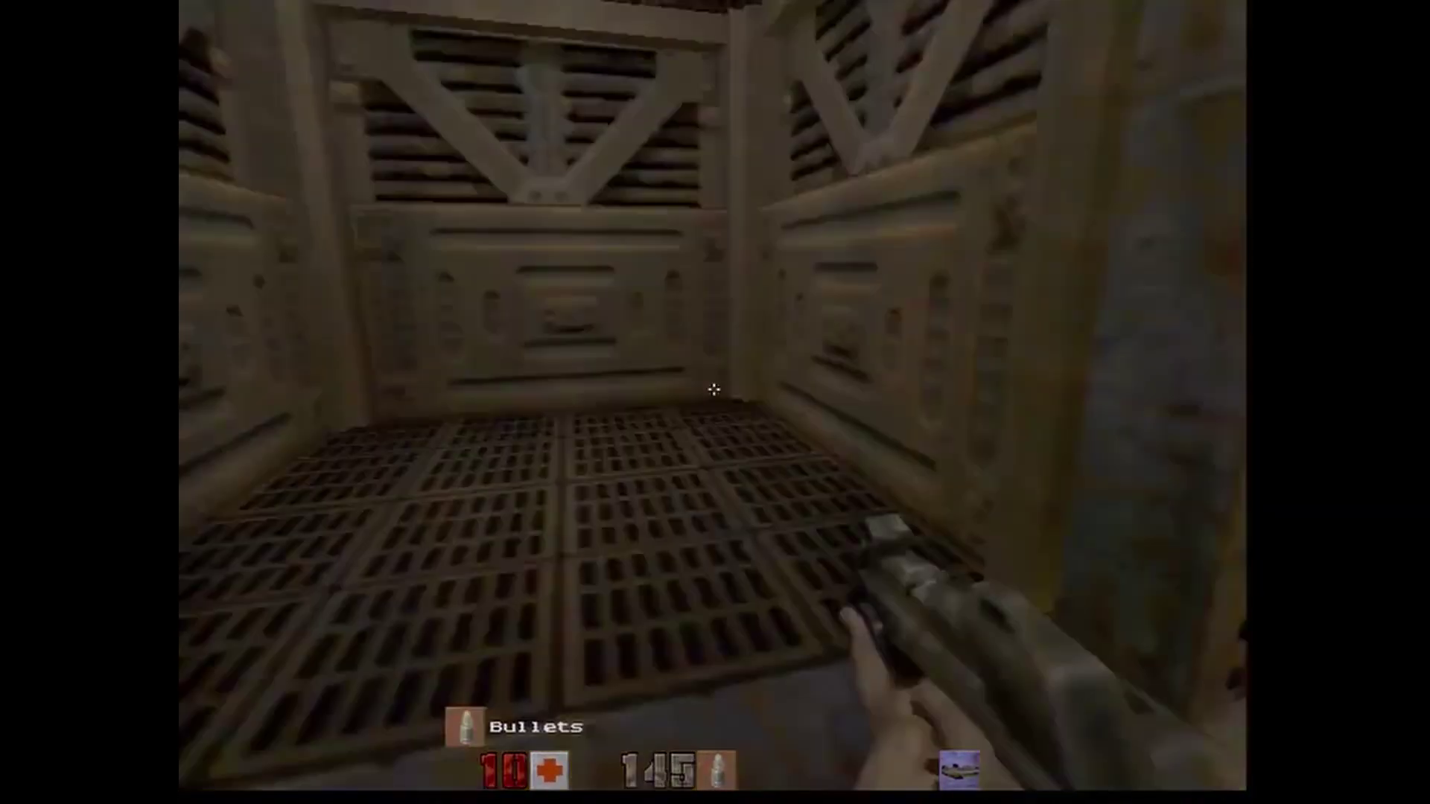
click(713, 389)
key(w)
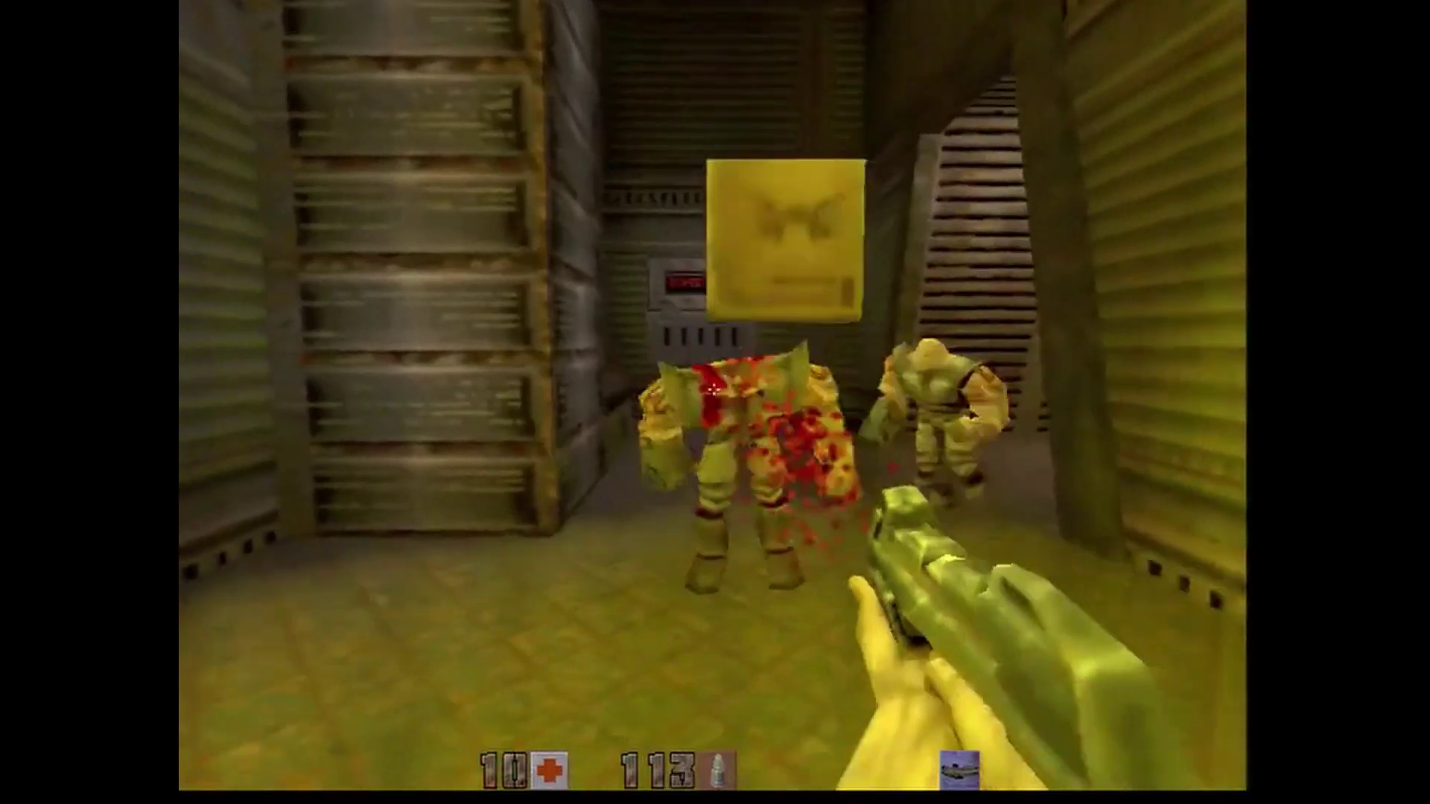
click(713, 389)
key(w)
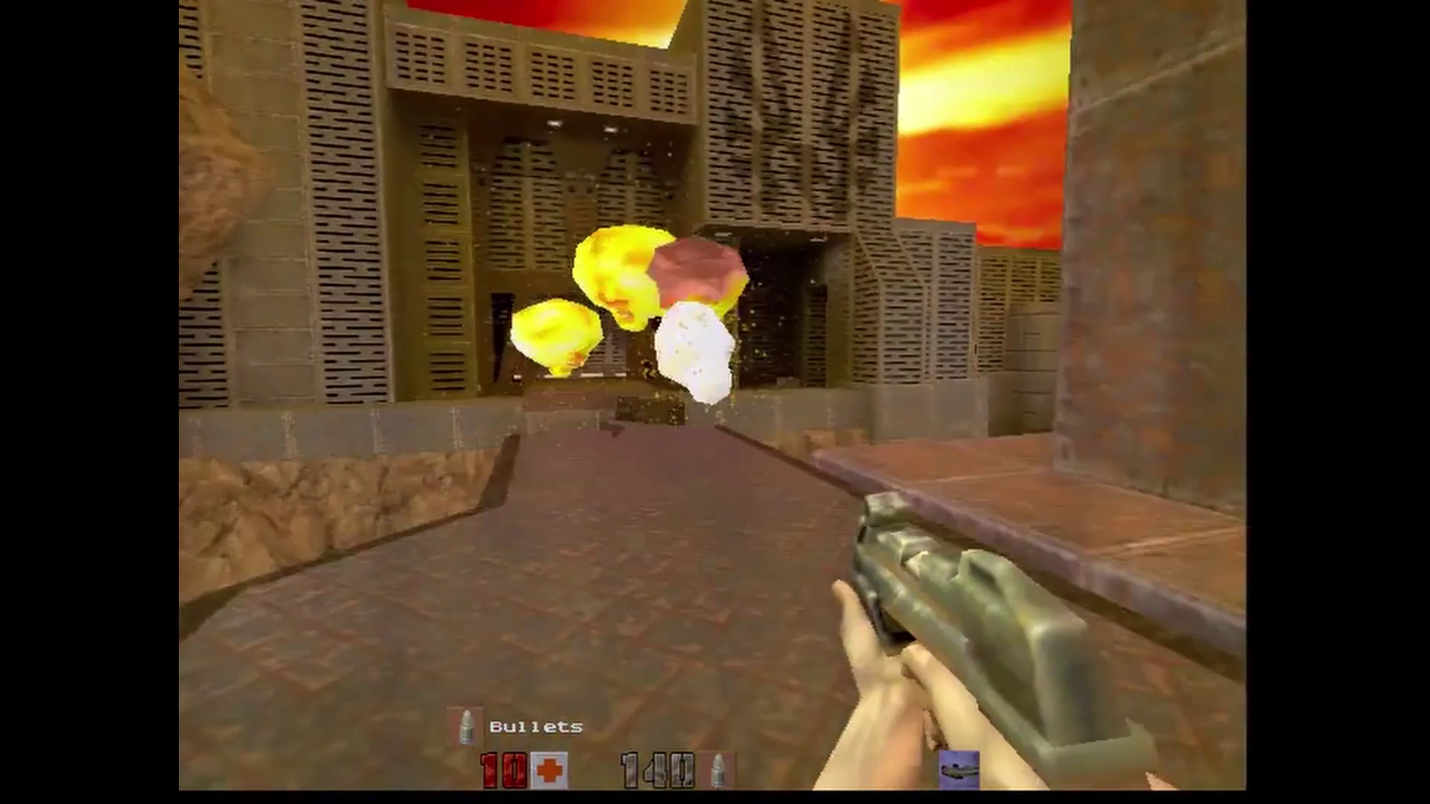
click(714, 389)
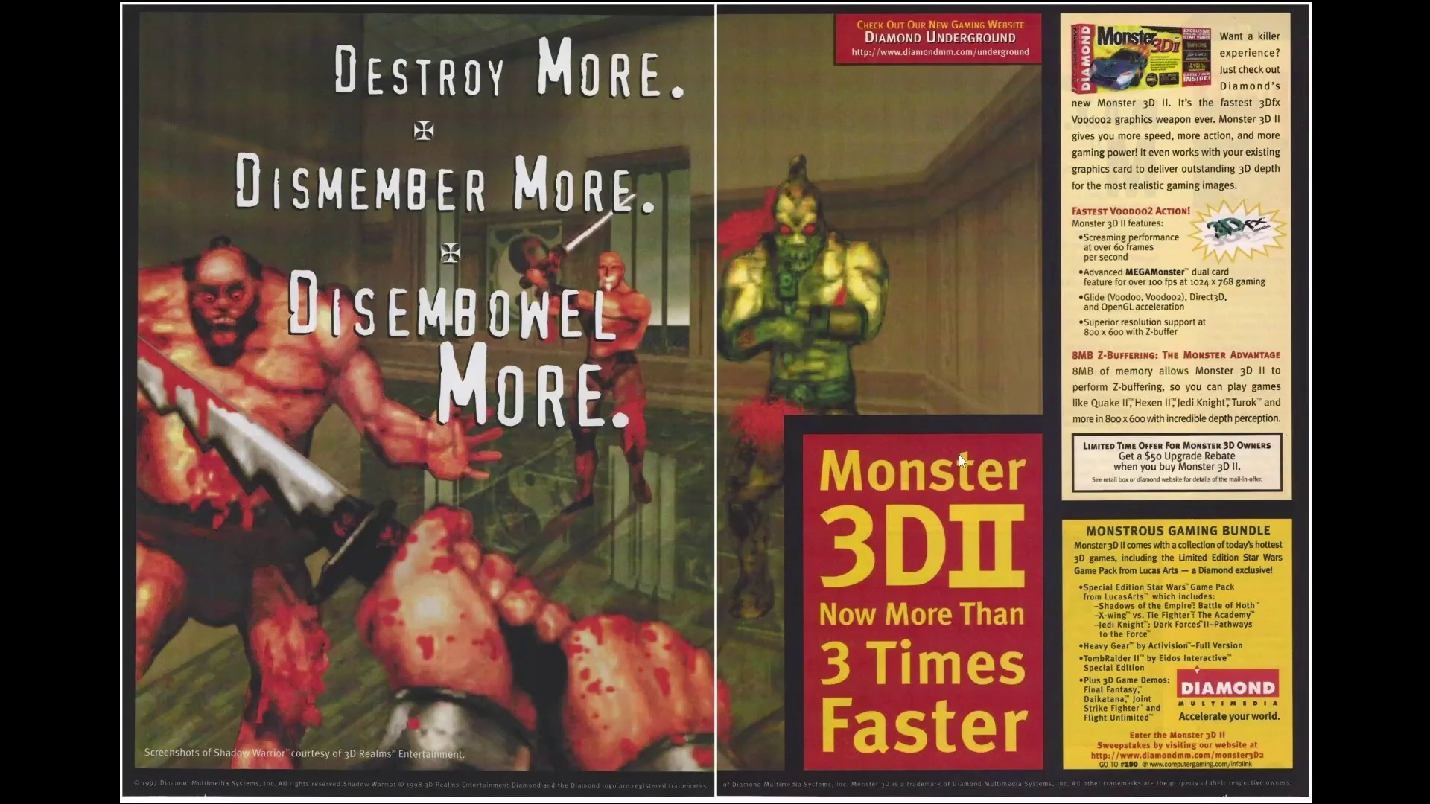
Quit Quake II and start Half-Life from its shortcut.
scroll(958, 453, up, 3)
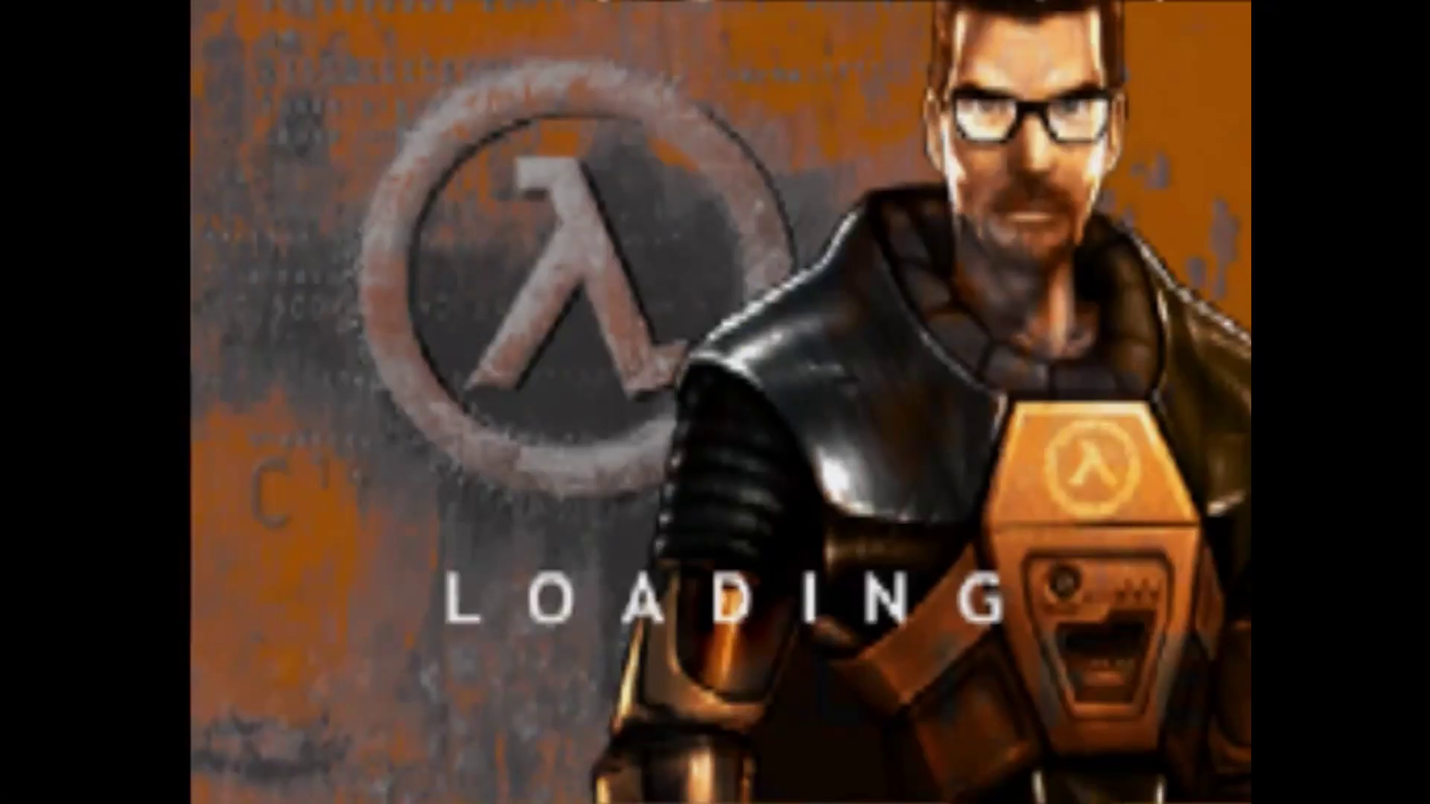
Walk down the corridor into the red-lit control room and back to the doorway by the stairs.
key(w)
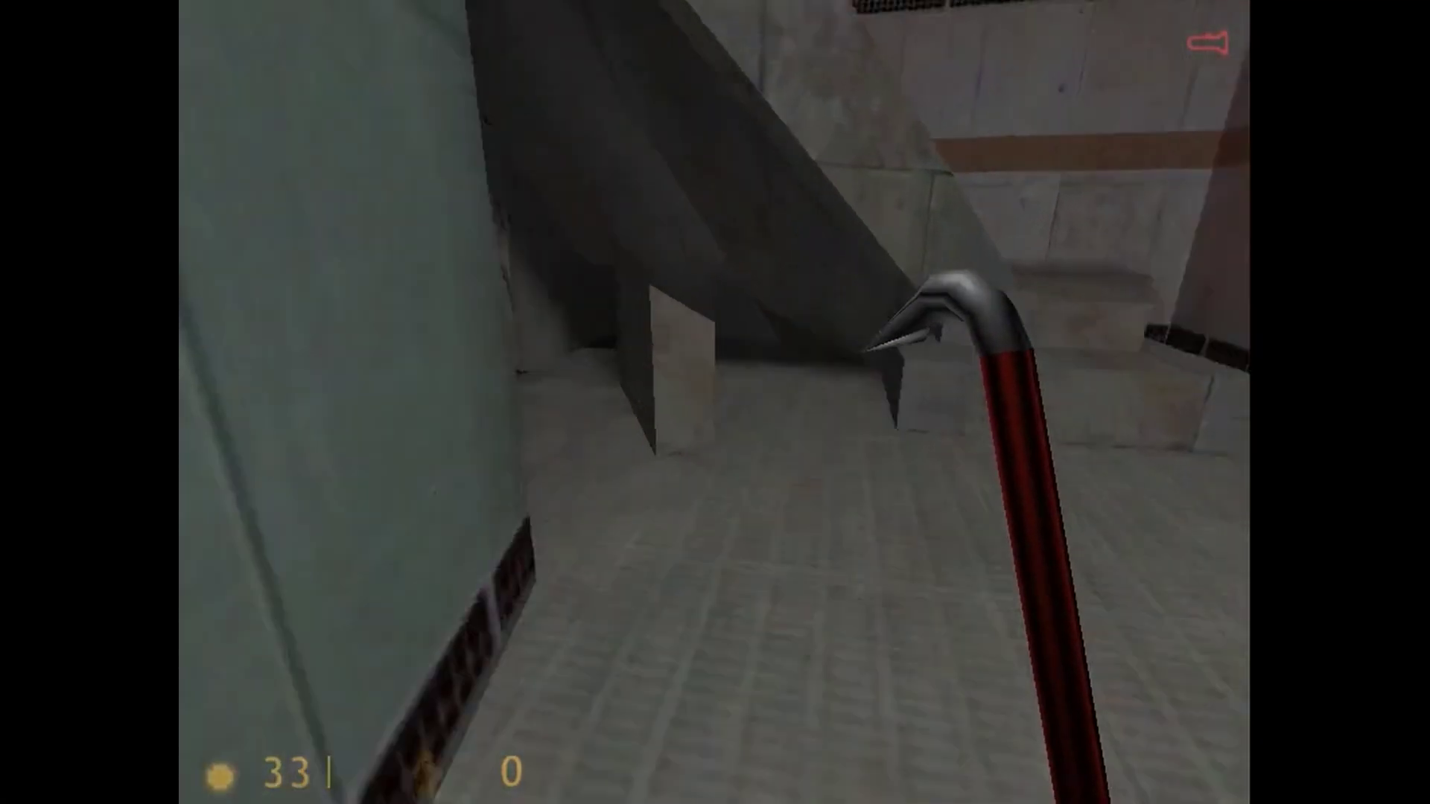
key(w)
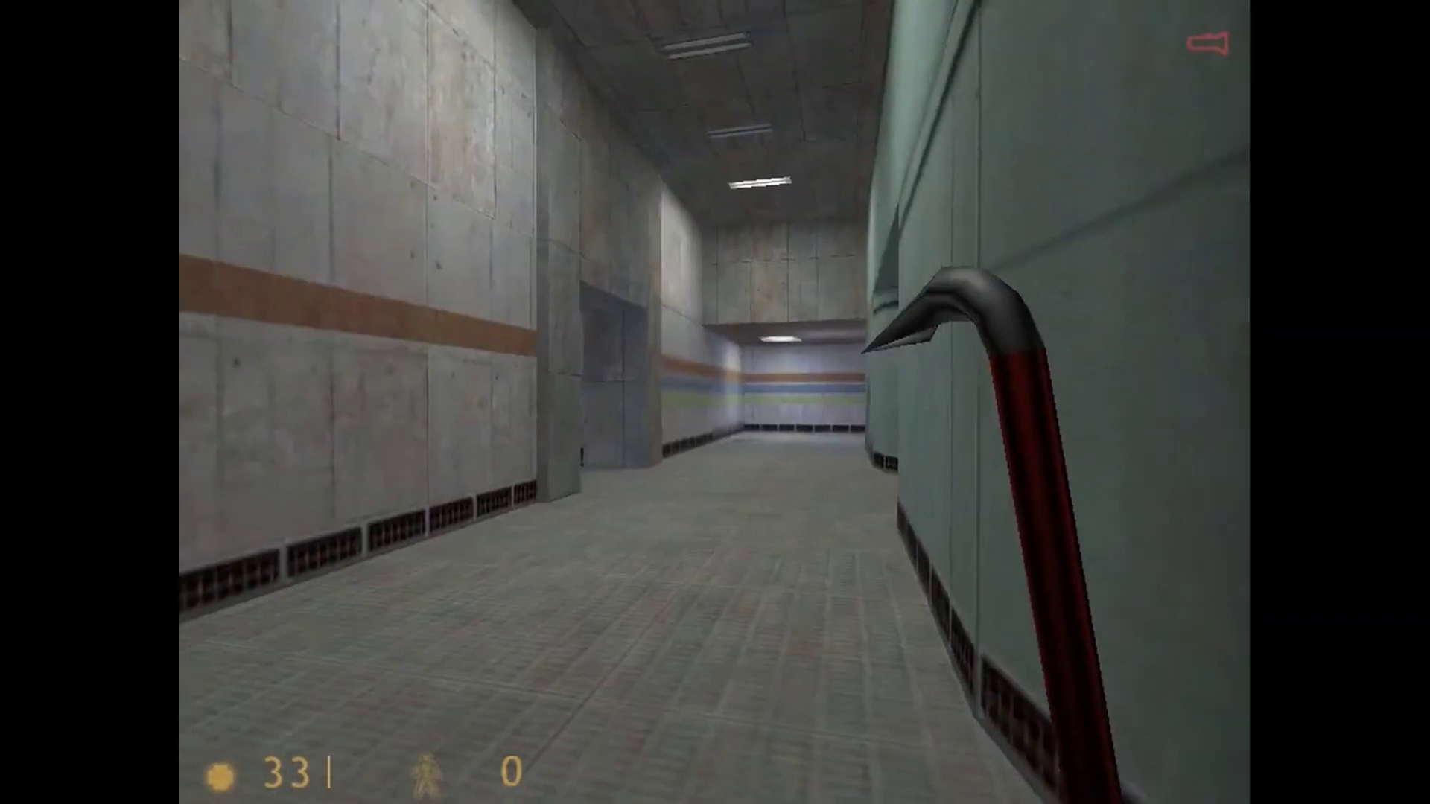
key(w)
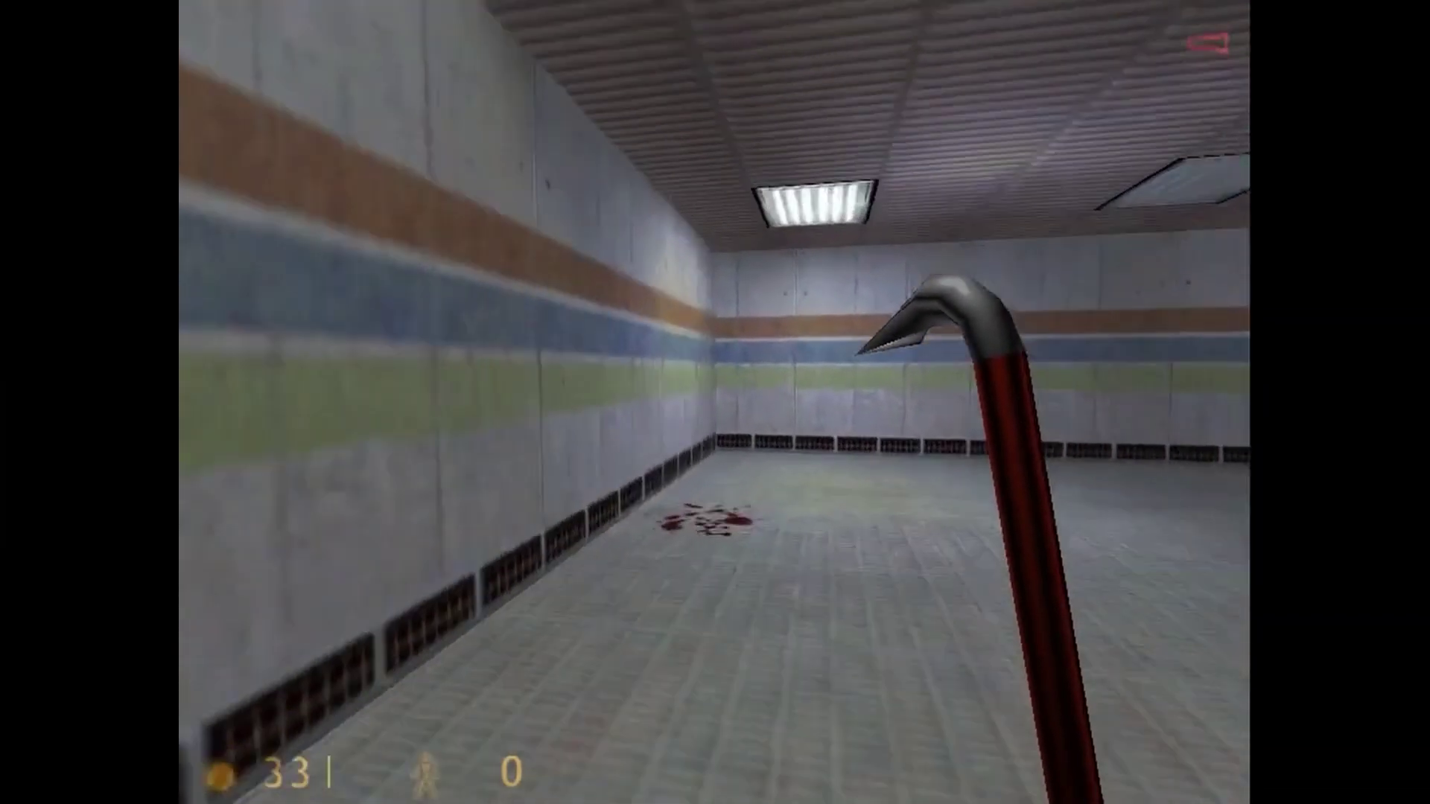
key(w)
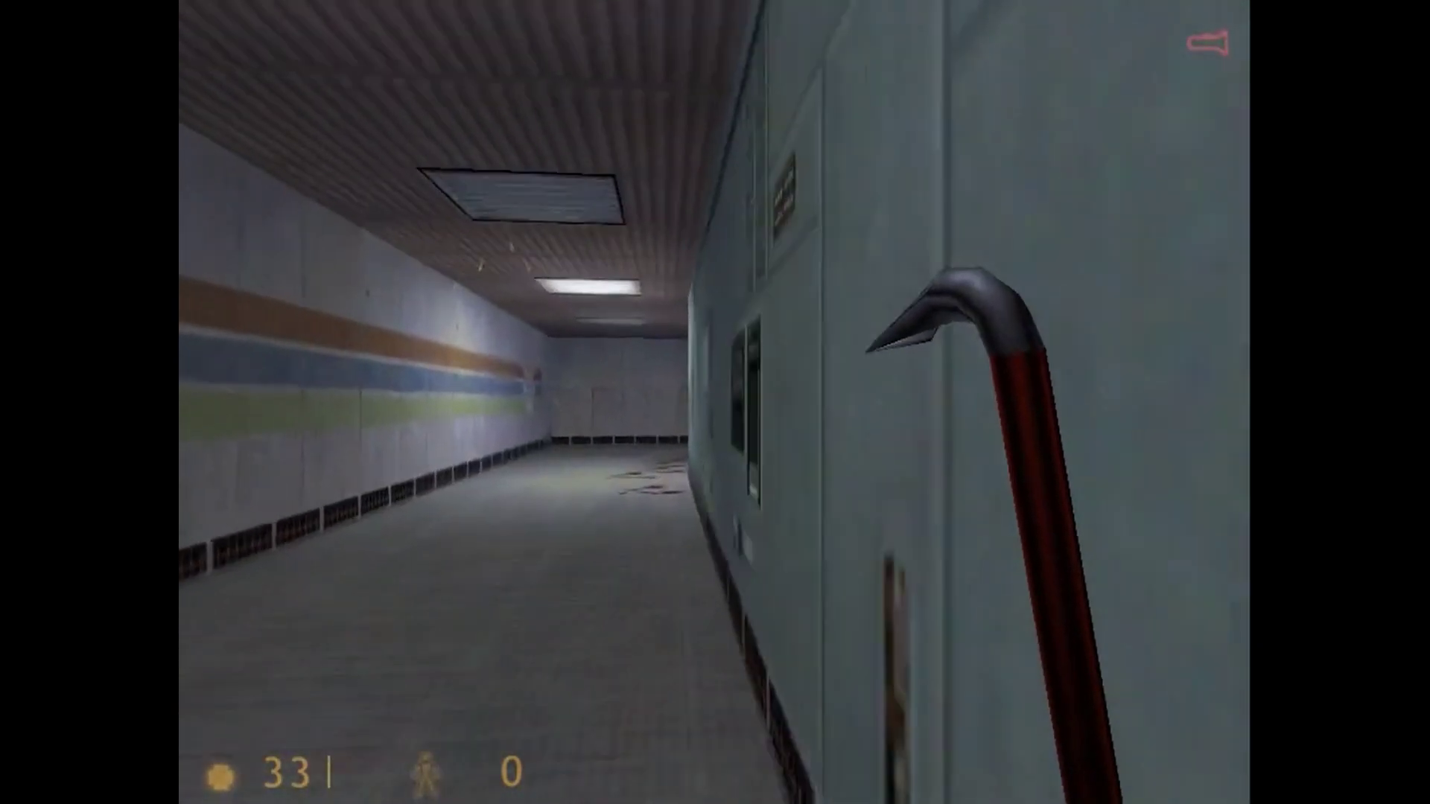
key(w)
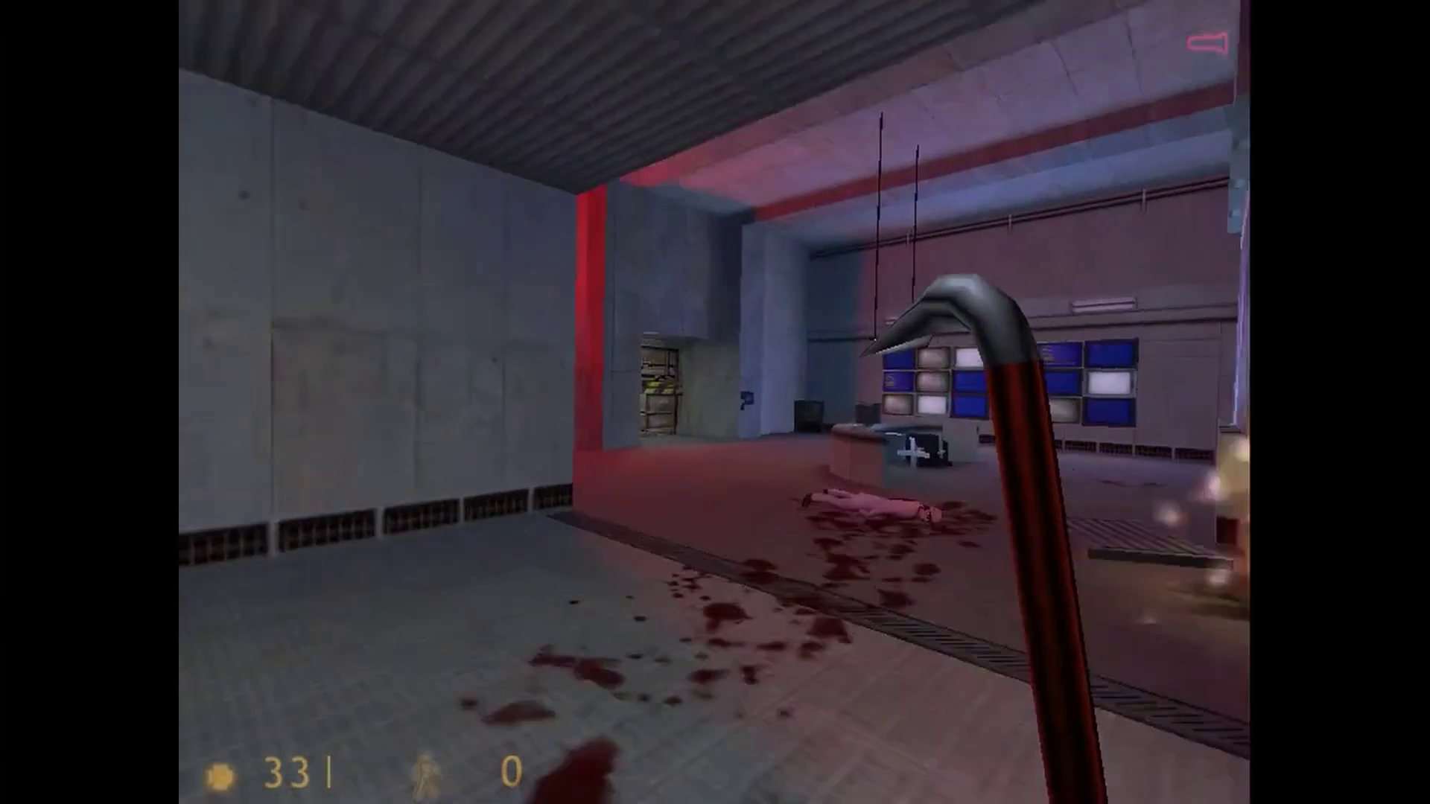
key(w)
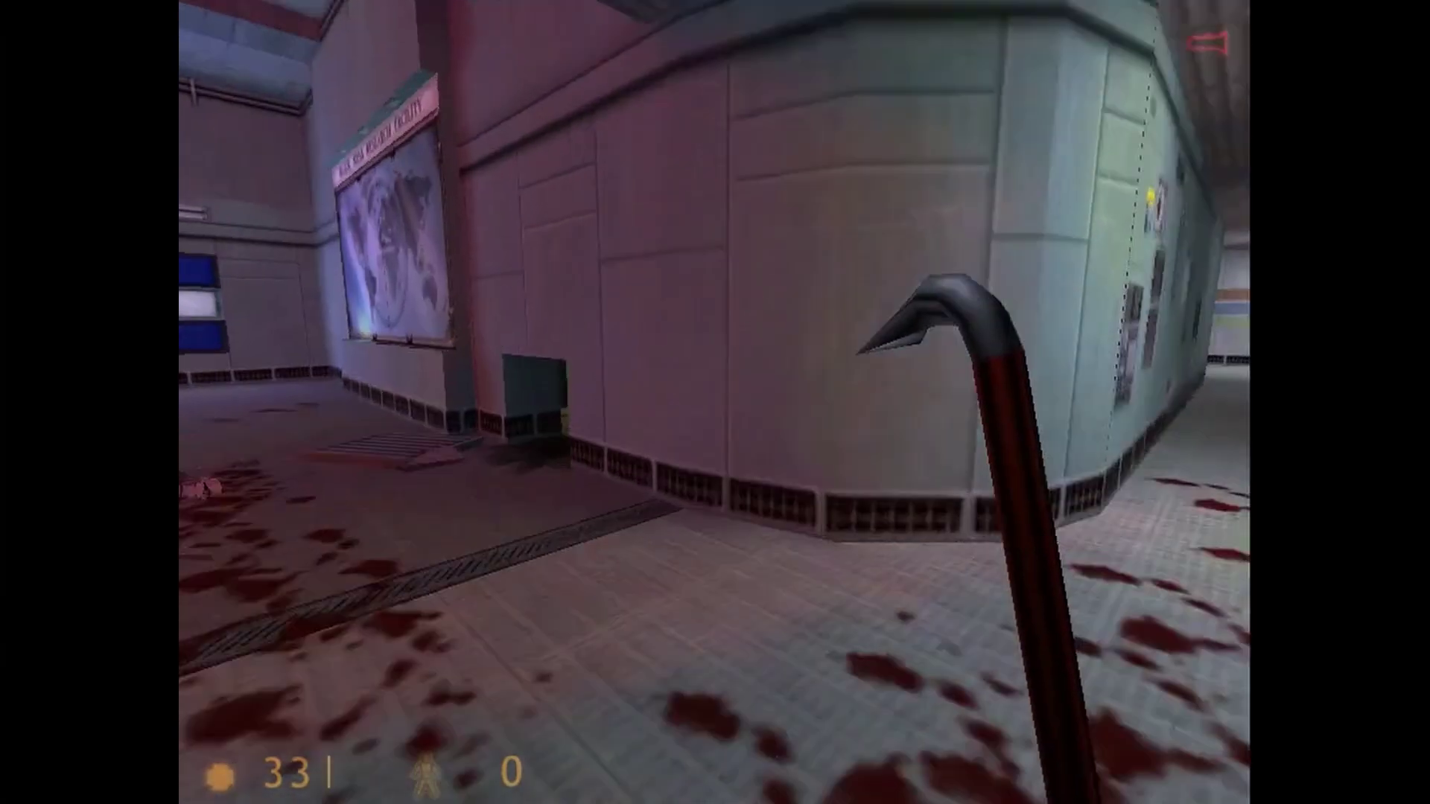
key(w)
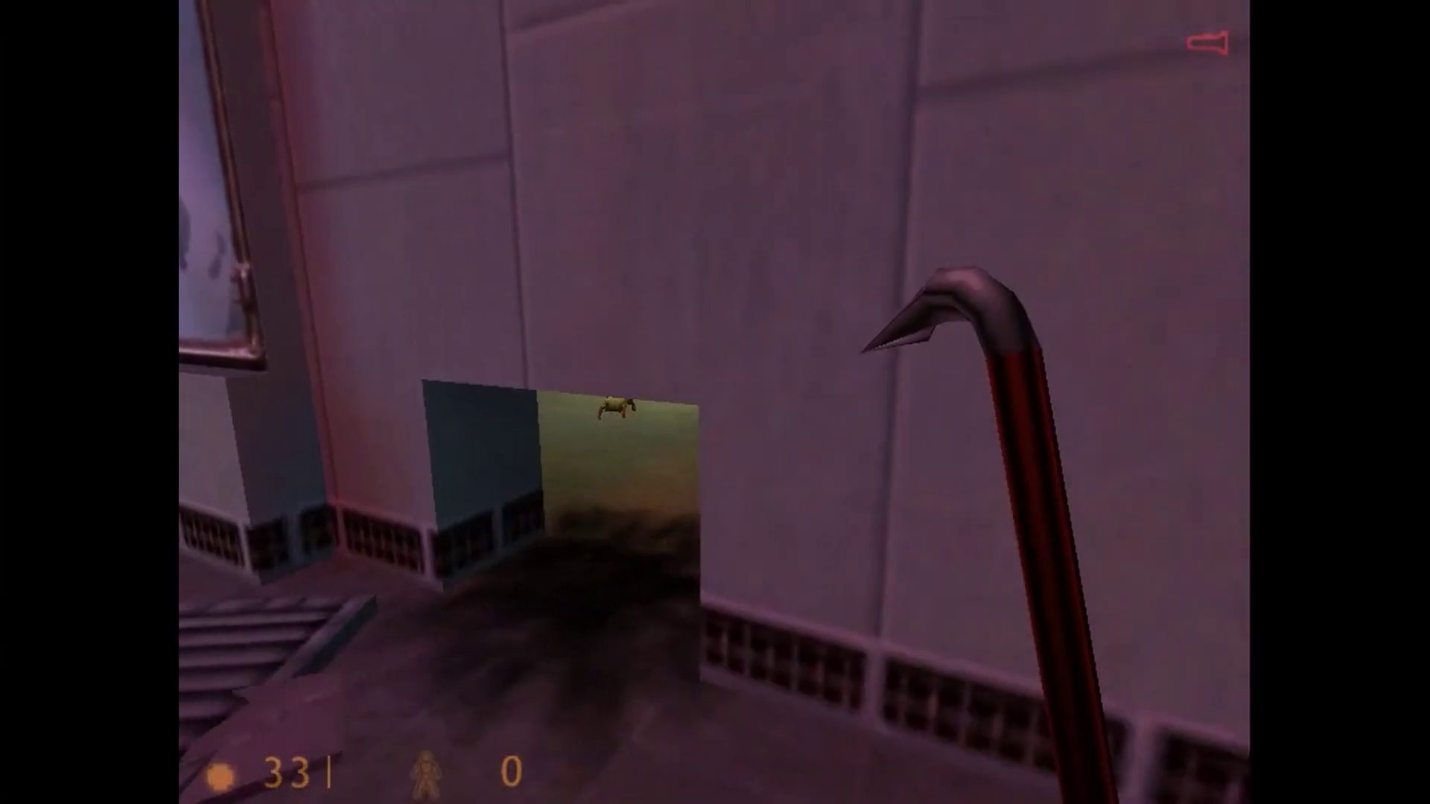